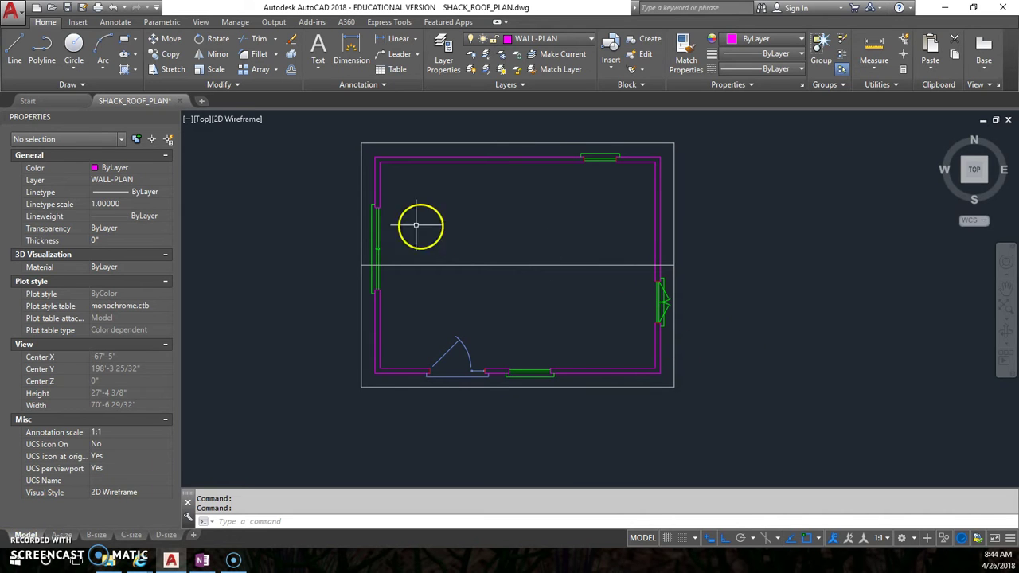
- Save the roof plan drawing as SHACK_ELEVATIONS.dwg in the Shack folder
{"action": "mouse_move", "coordinate": [126, 100]}
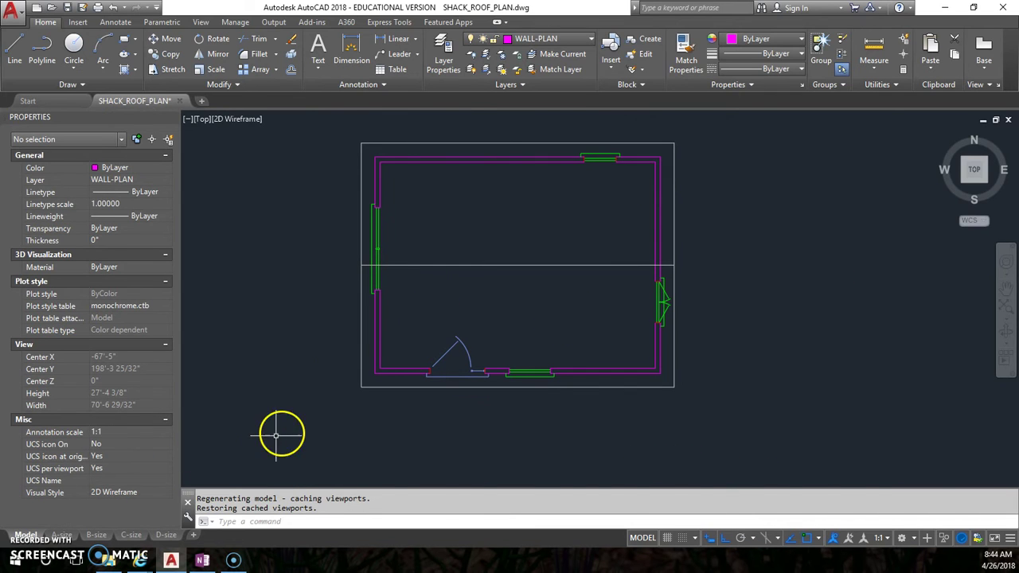
{"action": "left_click", "coordinate": [83, 11]}
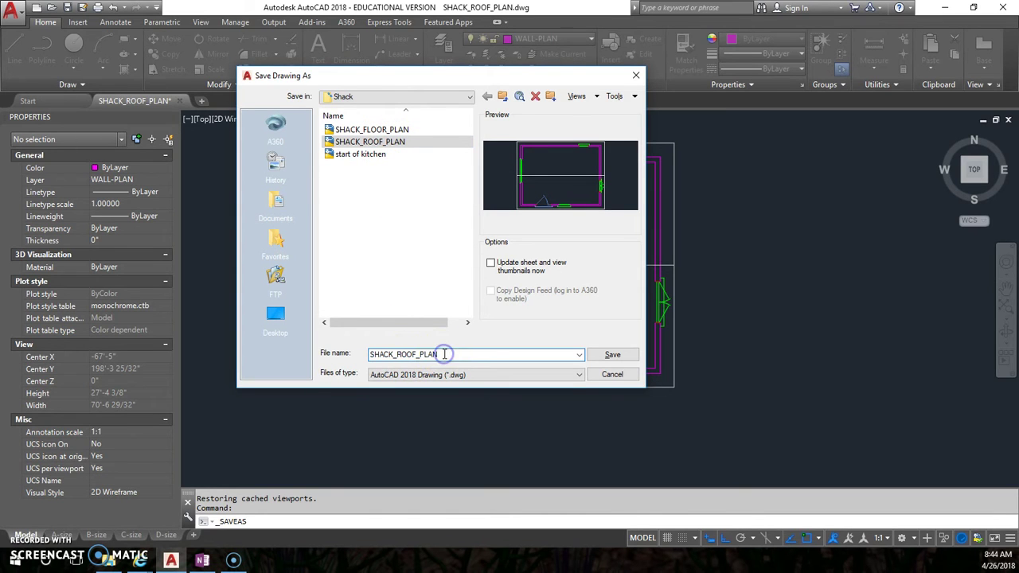
{"action": "key", "text": "BackSpace"}
{"action": "key", "text": "BackSpace"}
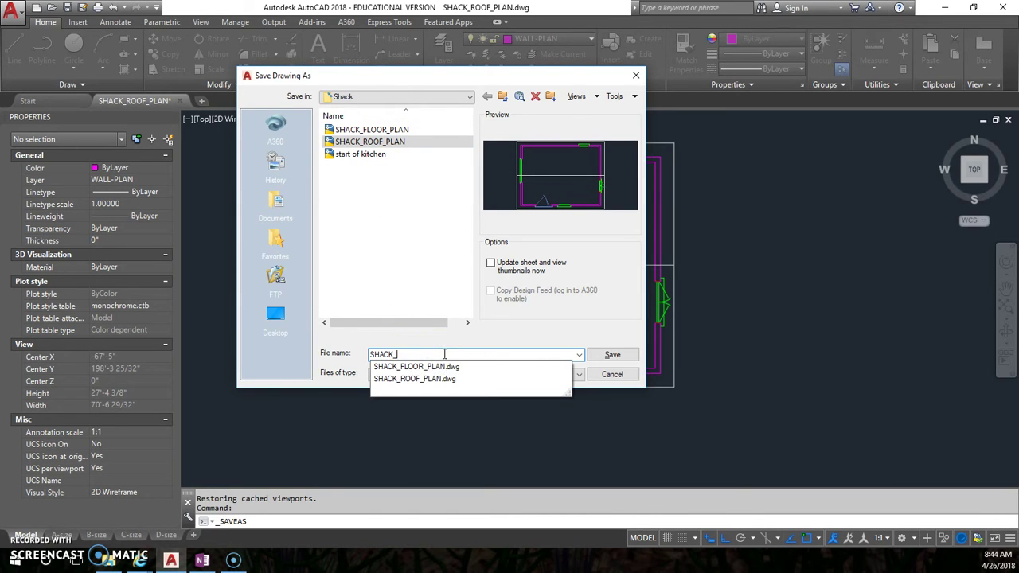
{"action": "type", "text": "ELEVATIONS"}
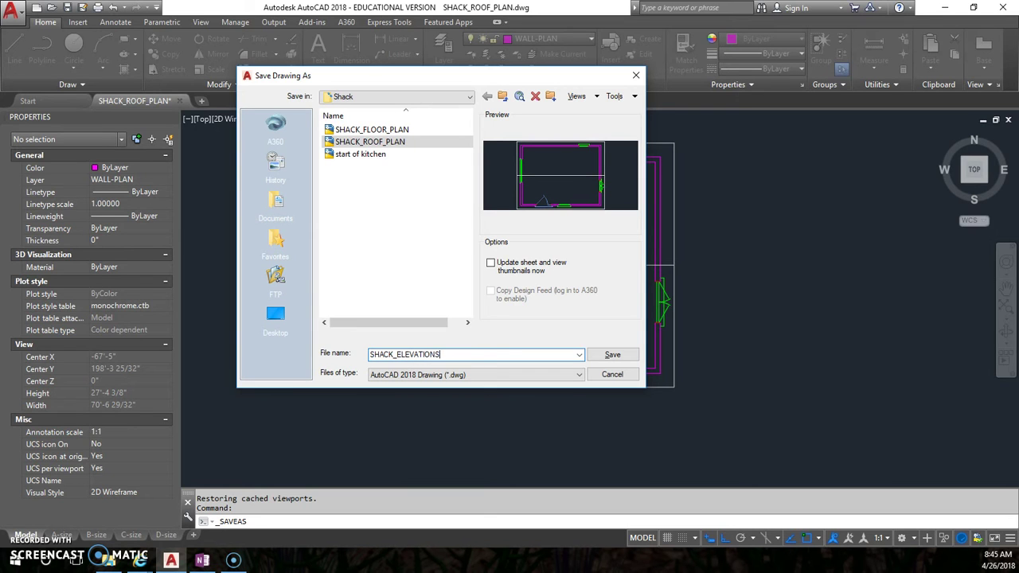
{"action": "left_click", "coordinate": [623, 355]}
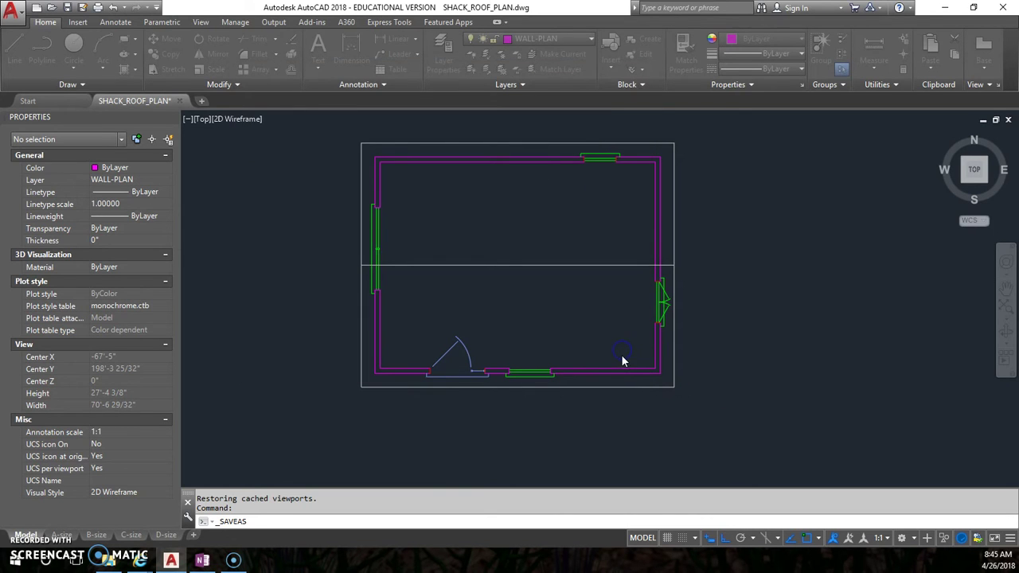
- Copy all 35 plan objects to a spot left of the original plan
{"action": "scroll", "coordinate": [578, 359], "scroll_direction": "down", "scroll_amount": 2}
{"action": "middle_click_drag", "start_coordinate": [557, 353], "coordinate": [575, 321]}
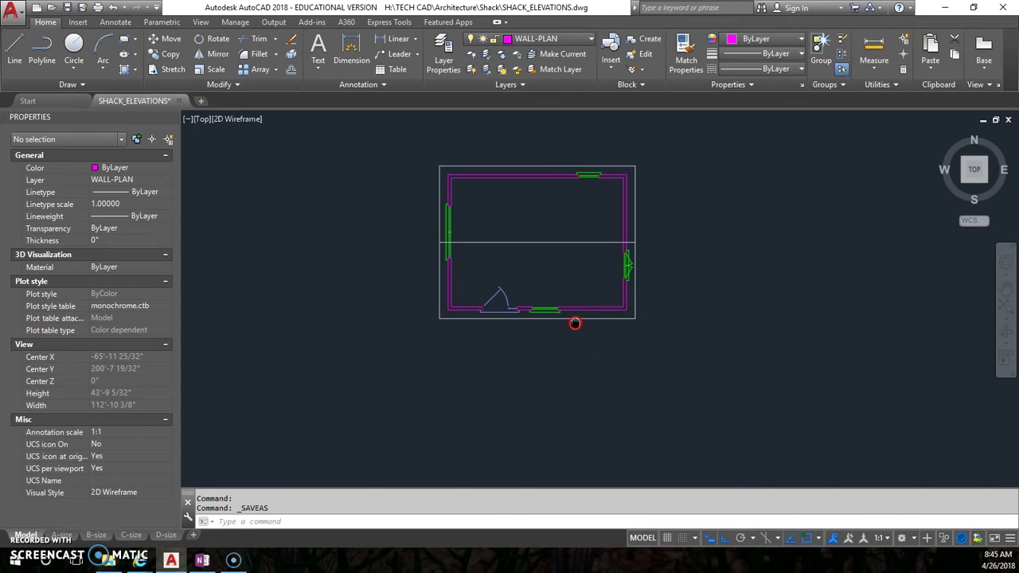
{"action": "scroll", "coordinate": [537, 348], "scroll_direction": "down", "scroll_amount": 1}
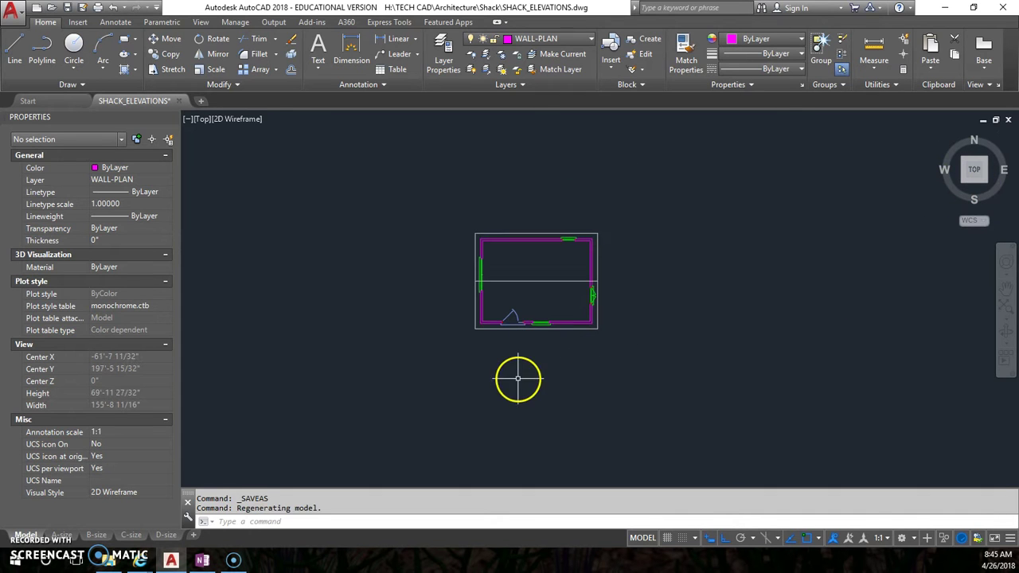
{"action": "middle_click_drag", "start_coordinate": [560, 398], "coordinate": [565, 369]}
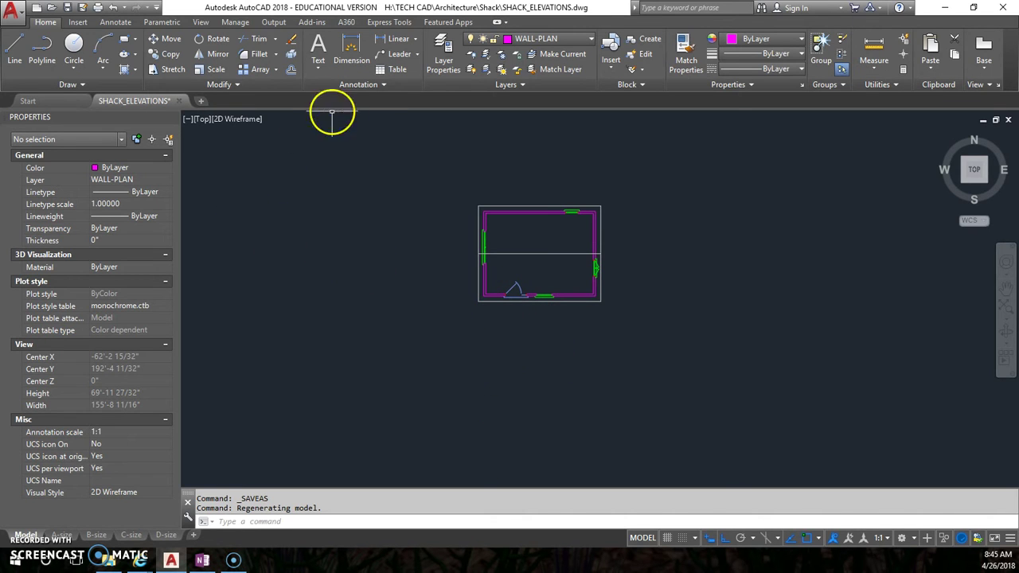
{"action": "left_click", "coordinate": [172, 54]}
{"action": "left_click", "coordinate": [658, 319]}
{"action": "left_click", "coordinate": [414, 162]}
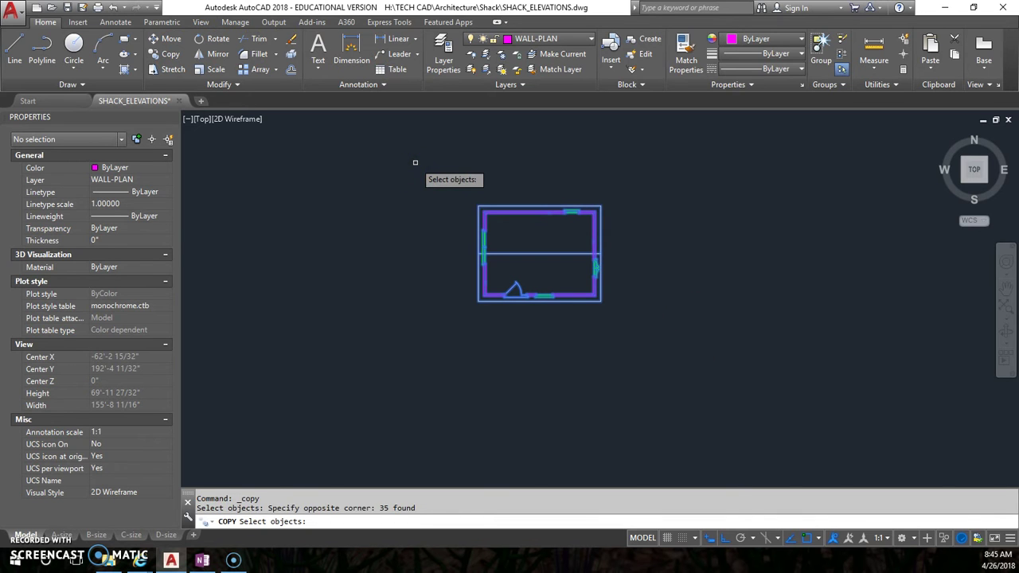
{"action": "key", "text": "Return"}
{"action": "left_click", "coordinate": [479, 207]}
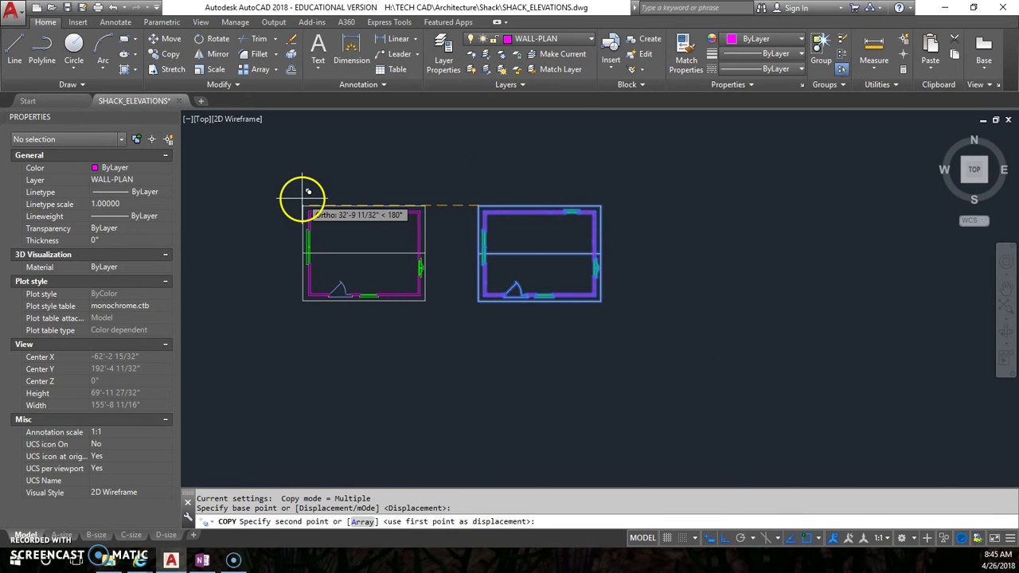
{"action": "left_click", "coordinate": [302, 195]}
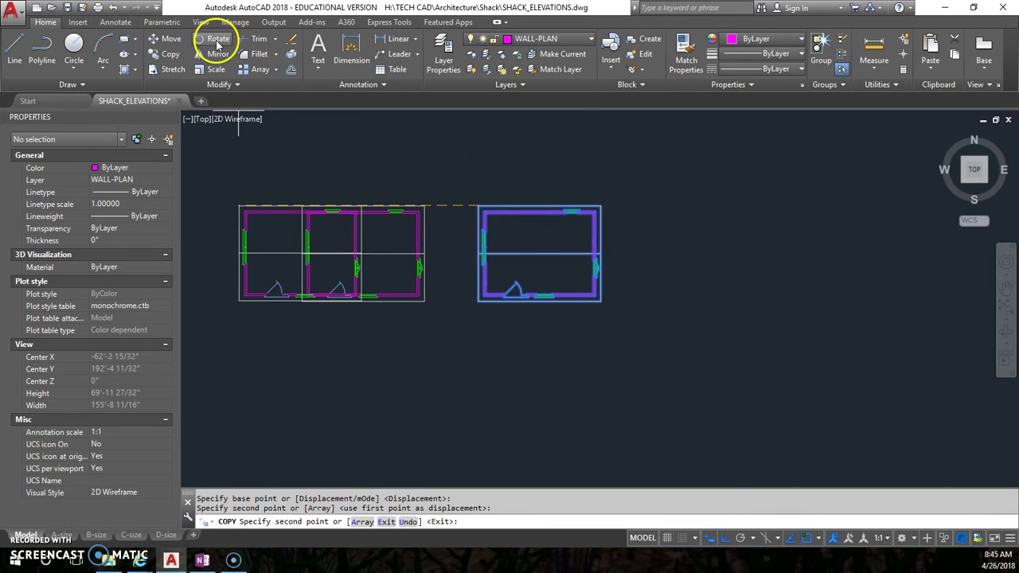
- Rotate the left copy 90 degrees about its centre
{"action": "left_click", "coordinate": [217, 44]}
{"action": "left_click", "coordinate": [432, 352]}
{"action": "left_click", "coordinate": [264, 144]}
{"action": "key", "text": "Return"}
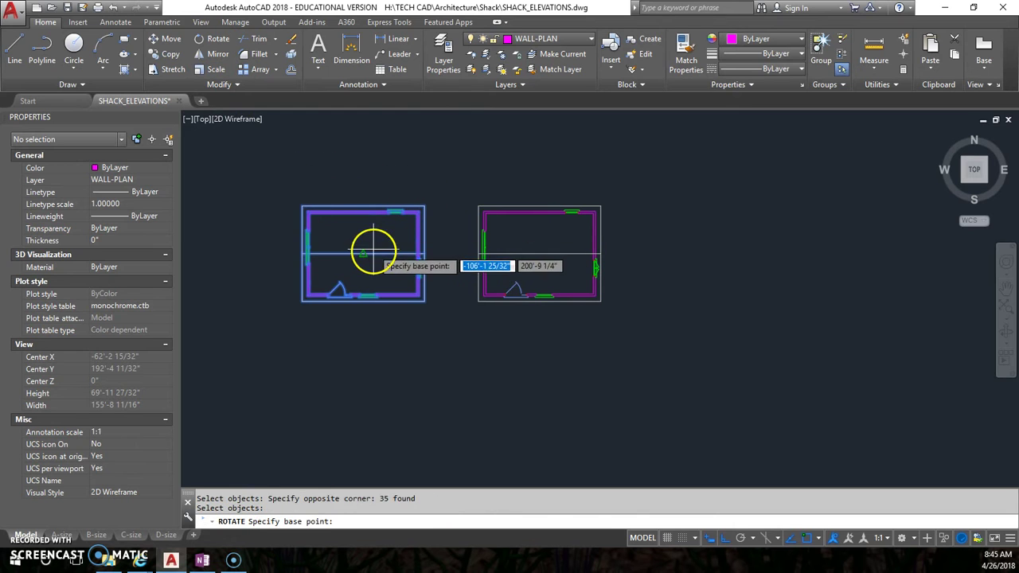
{"action": "left_click", "coordinate": [373, 253]}
{"action": "left_click", "coordinate": [434, 293]}
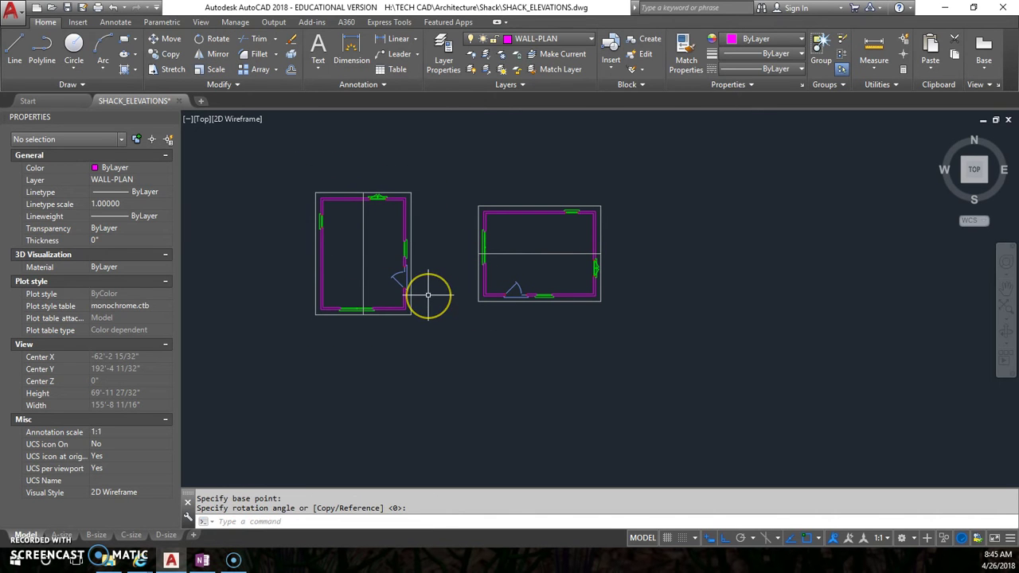
- Move the rotated plan closer so it sits beside the original
{"action": "type", "text": "m"}
{"action": "key", "text": "Return"}
{"action": "left_click", "coordinate": [433, 353]}
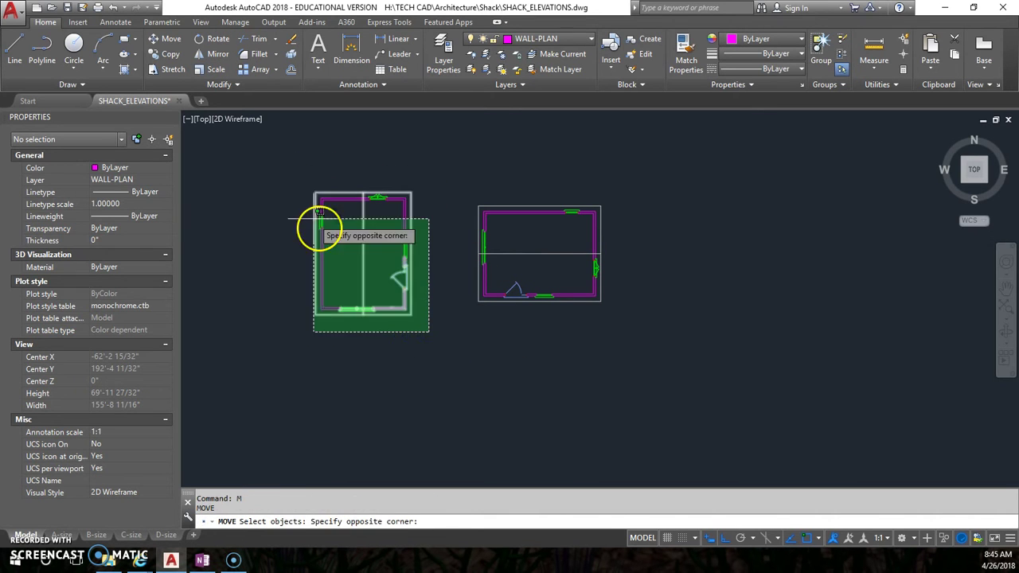
{"action": "left_click", "coordinate": [263, 219]}
{"action": "key", "text": "Return"}
{"action": "left_click", "coordinate": [410, 313]}
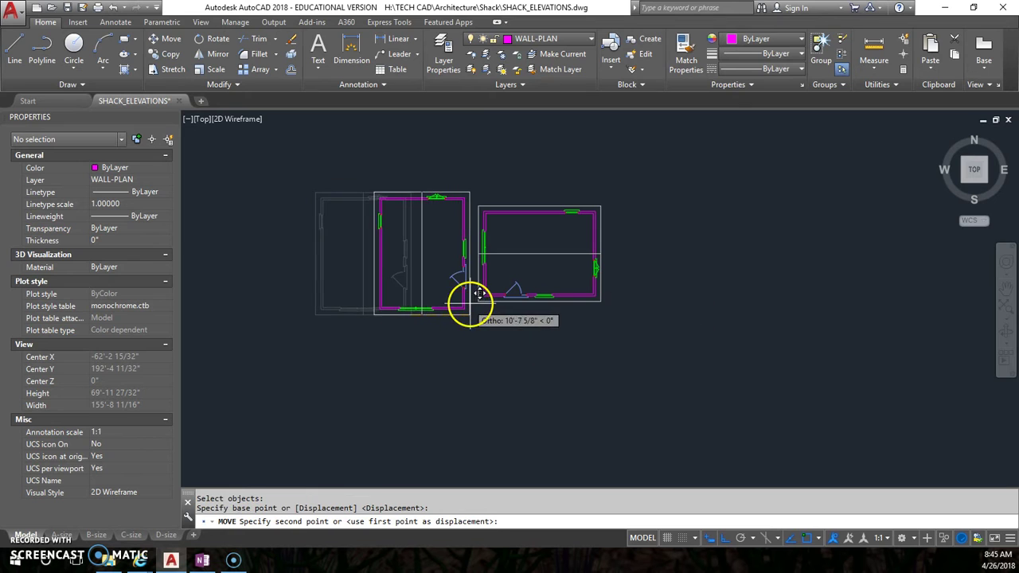
{"action": "left_click", "coordinate": [410, 301]}
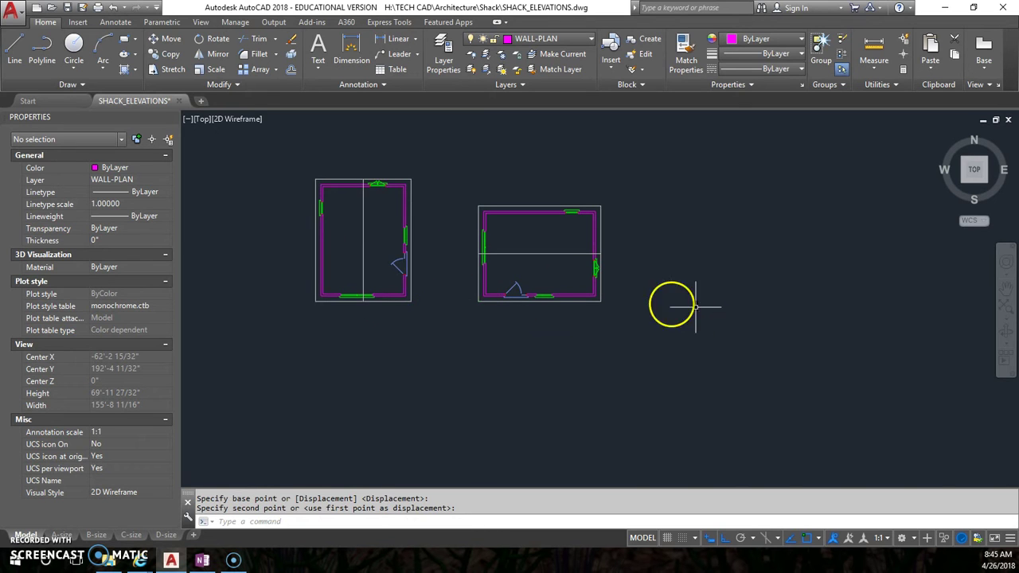
{"action": "middle_click_drag", "start_coordinate": [668, 283], "coordinate": [705, 284]}
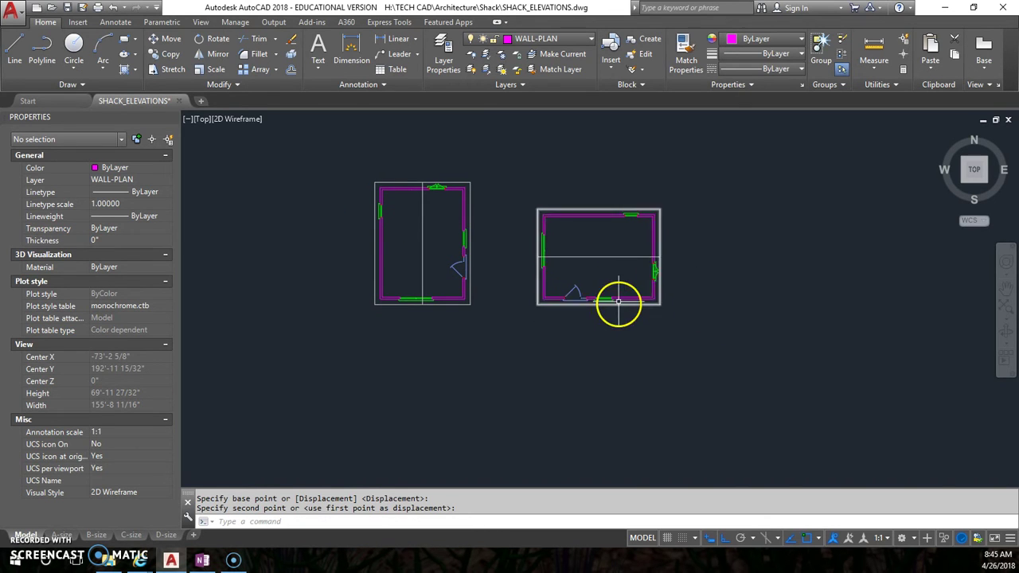
{"action": "middle_click_drag", "start_coordinate": [655, 337], "coordinate": [643, 304]}
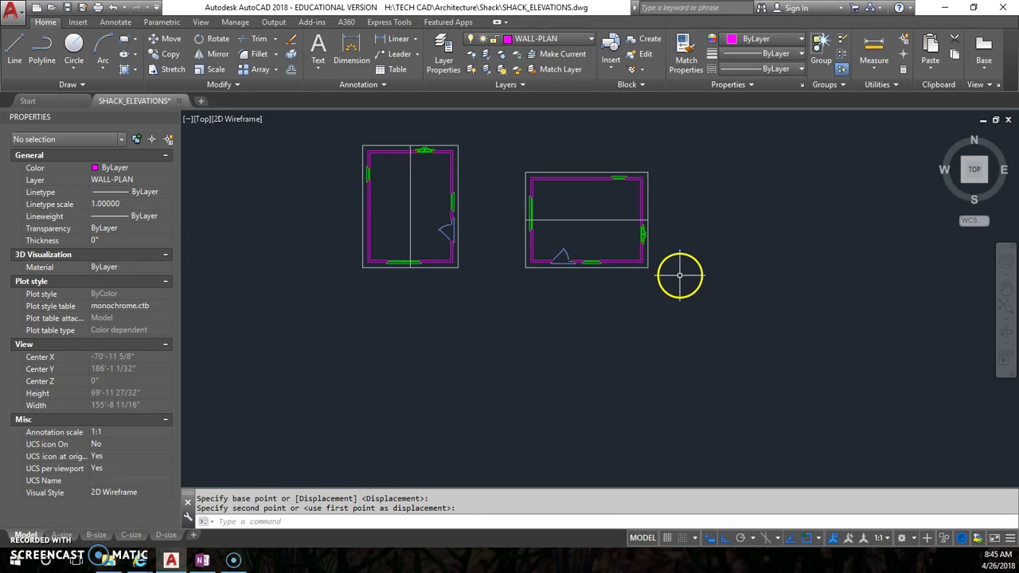
- Draw Ortho lines from the lower-left wall corner down about 34', across, and back up to the lower-right corner
{"action": "middle_click_drag", "start_coordinate": [679, 276], "coordinate": [635, 290]}
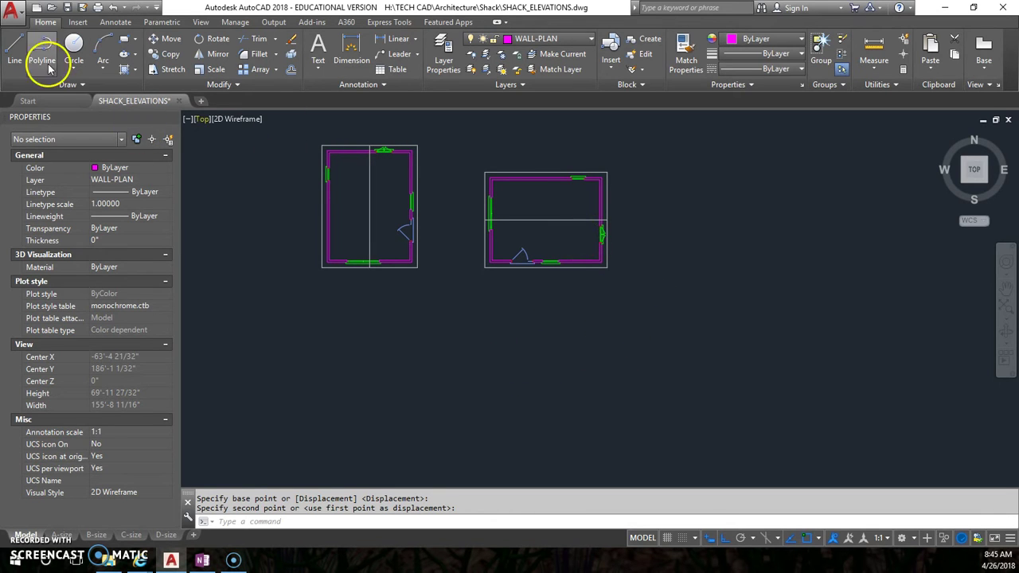
{"action": "left_click", "coordinate": [16, 49]}
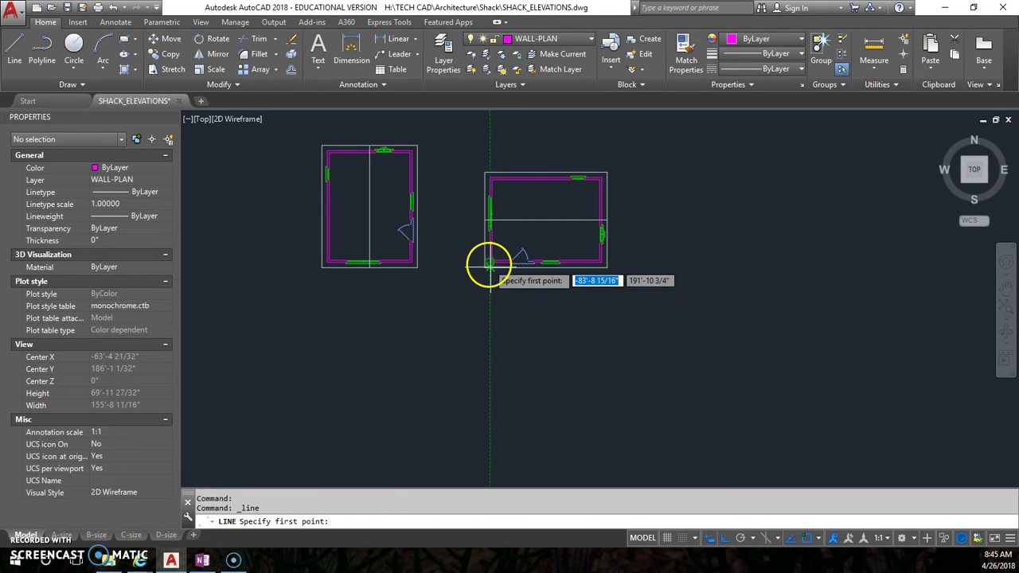
{"action": "scroll", "coordinate": [487, 261], "scroll_direction": "up", "scroll_amount": 5}
{"action": "left_click", "coordinate": [485, 261]}
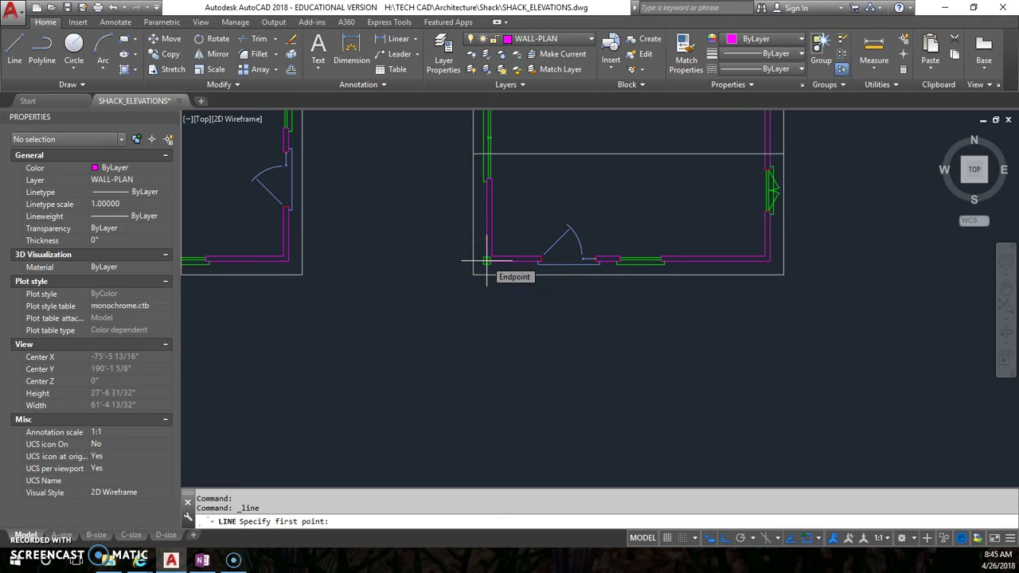
{"action": "left_click", "coordinate": [485, 261]}
{"action": "scroll", "coordinate": [473, 371], "scroll_direction": "down", "scroll_amount": 4}
{"action": "middle_click_drag", "start_coordinate": [424, 381], "coordinate": [391, 255]}
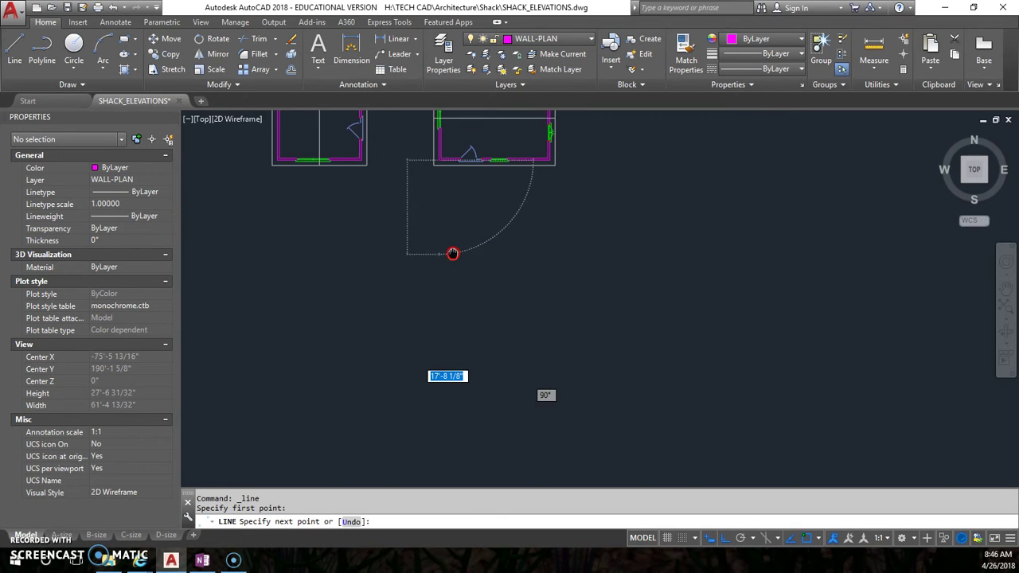
{"action": "left_click", "coordinate": [432, 341]}
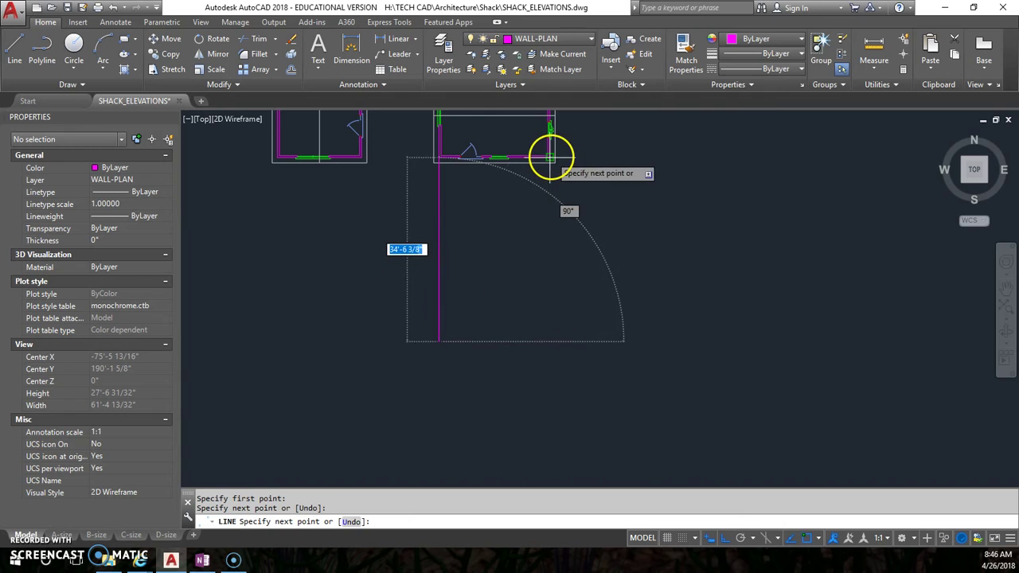
{"action": "left_click", "coordinate": [548, 342]}
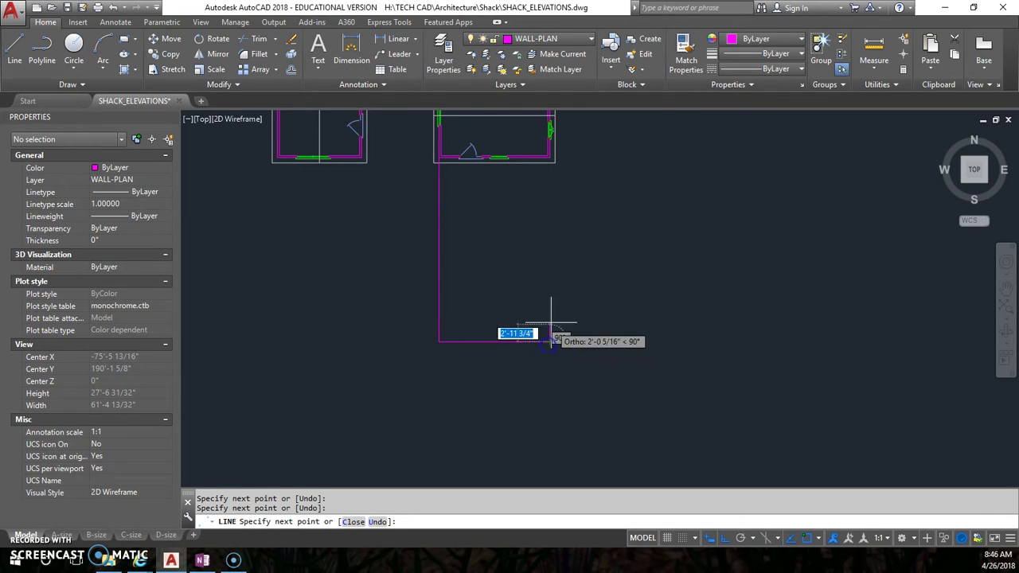
{"action": "left_click", "coordinate": [549, 158]}
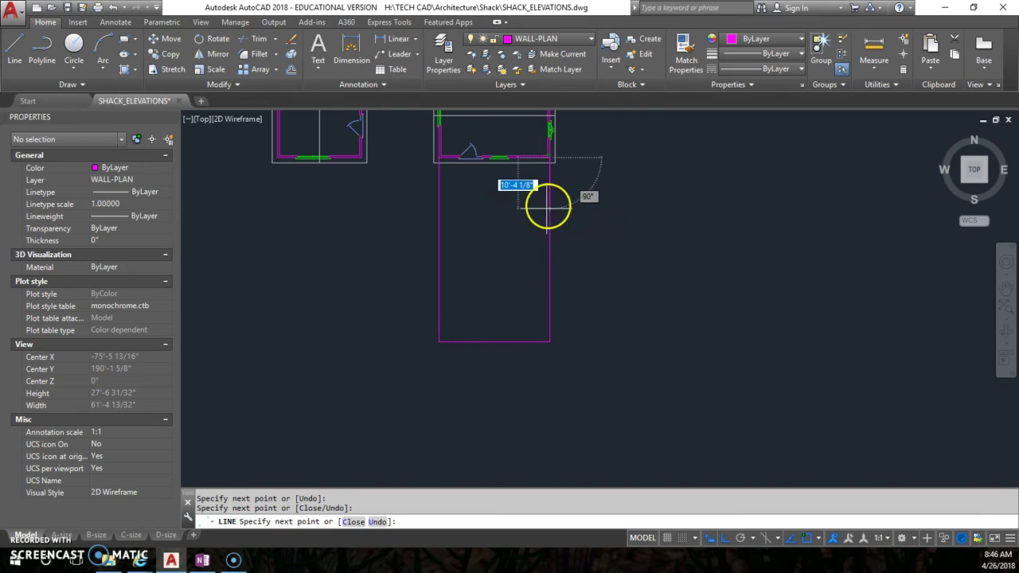
{"action": "key", "text": "Escape"}
- Drop two more vertical lines from the plan's wall corners to the outline's bottom
{"action": "scroll", "coordinate": [542, 199], "scroll_direction": "up", "scroll_amount": 2}
{"action": "middle_click_drag", "start_coordinate": [528, 229], "coordinate": [565, 238]}
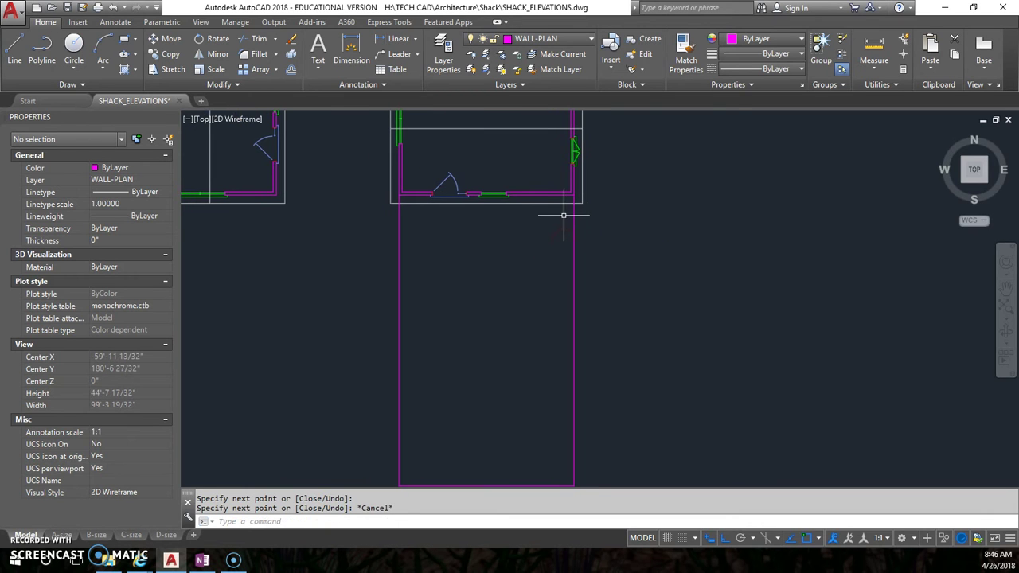
{"action": "key", "text": "Return"}
{"action": "scroll", "coordinate": [566, 199], "scroll_direction": "up", "scroll_amount": 5}
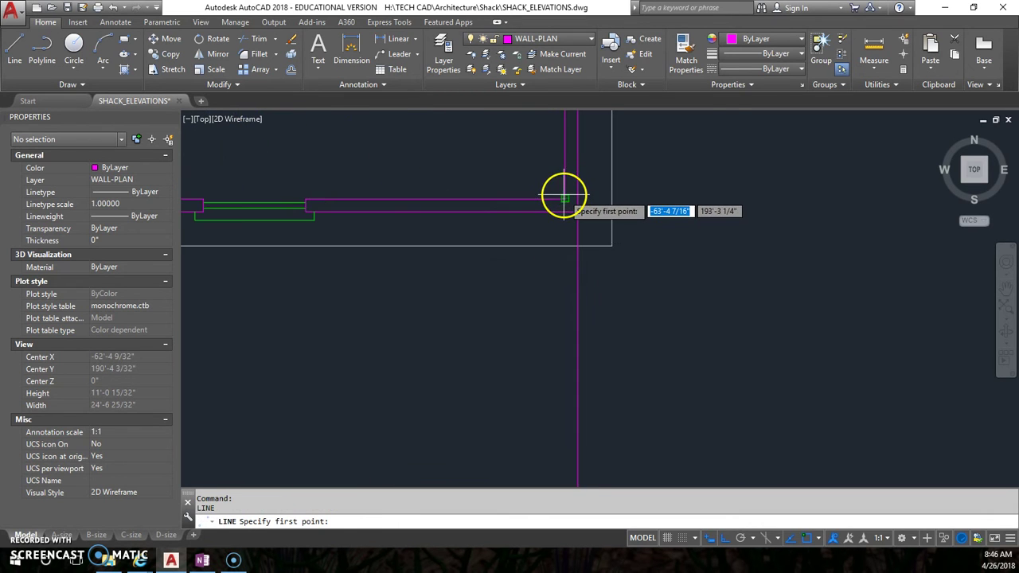
{"action": "left_click", "coordinate": [564, 197]}
{"action": "scroll", "coordinate": [567, 201], "scroll_direction": "down", "scroll_amount": 5}
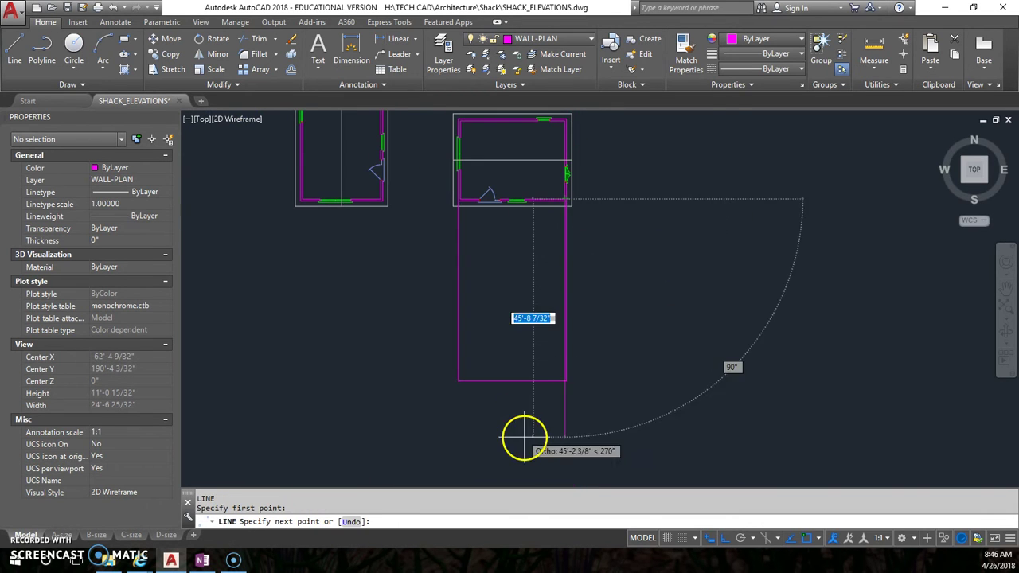
{"action": "left_click", "coordinate": [564, 381]}
{"action": "key", "text": "Return"}
{"action": "key", "text": "Return"}
{"action": "scroll", "coordinate": [462, 218], "scroll_direction": "up", "scroll_amount": 5}
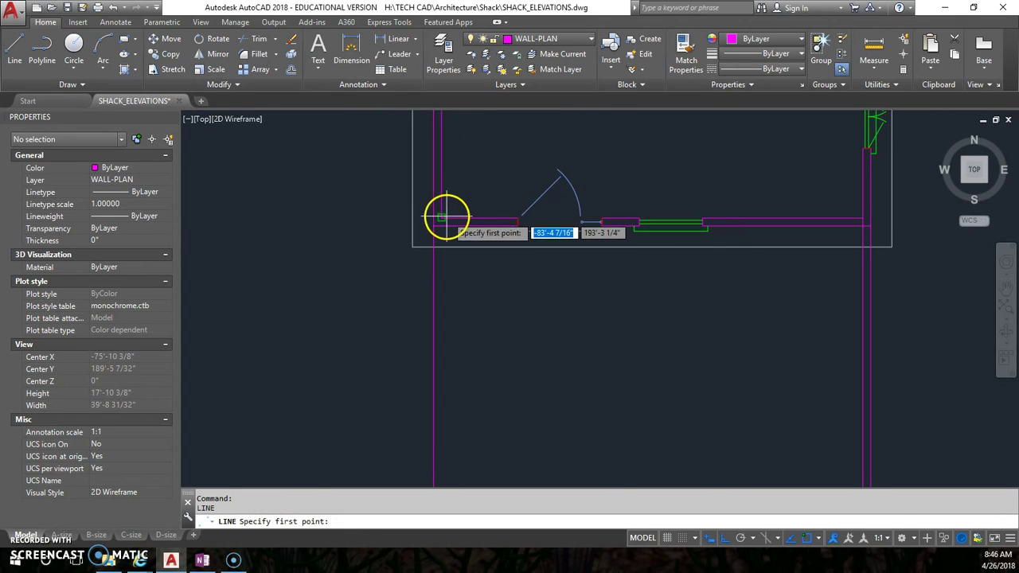
{"action": "left_click", "coordinate": [447, 216]}
{"action": "scroll", "coordinate": [454, 243], "scroll_direction": "down", "scroll_amount": 5}
{"action": "scroll", "coordinate": [450, 437], "scroll_direction": "up", "scroll_amount": 5}
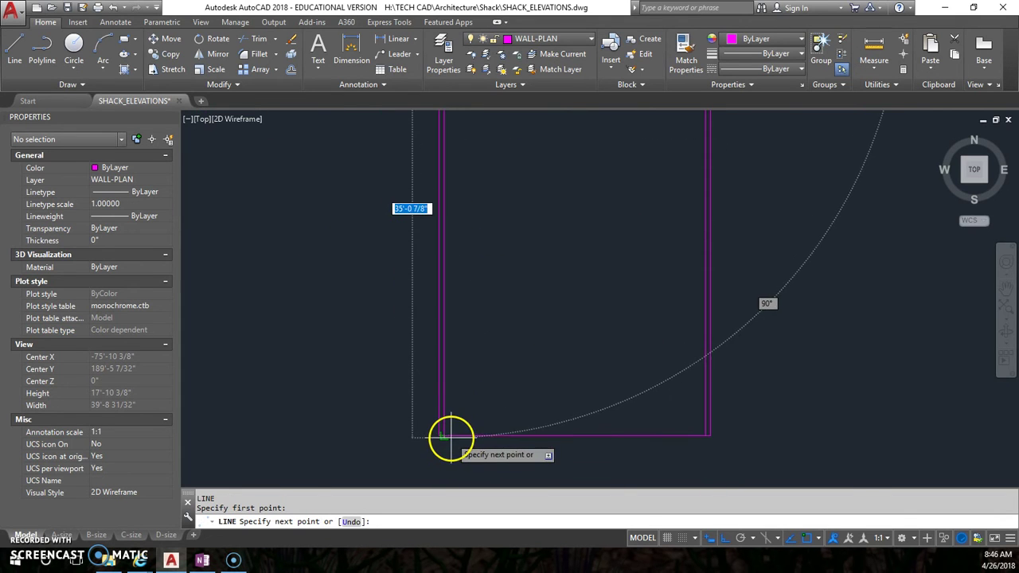
{"action": "left_click", "coordinate": [450, 437]}
{"action": "key", "text": "Return"}
{"action": "scroll", "coordinate": [502, 391], "scroll_direction": "down", "scroll_amount": 5}
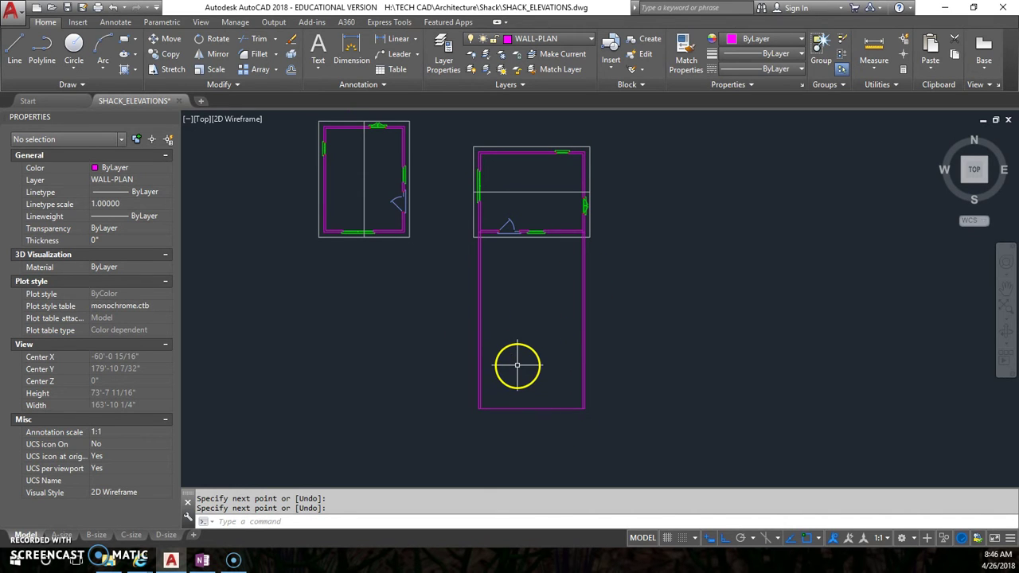
- Offset the rectangle's bottom line 9' upward
{"action": "type", "text": "o"}
{"action": "key", "text": "Return"}
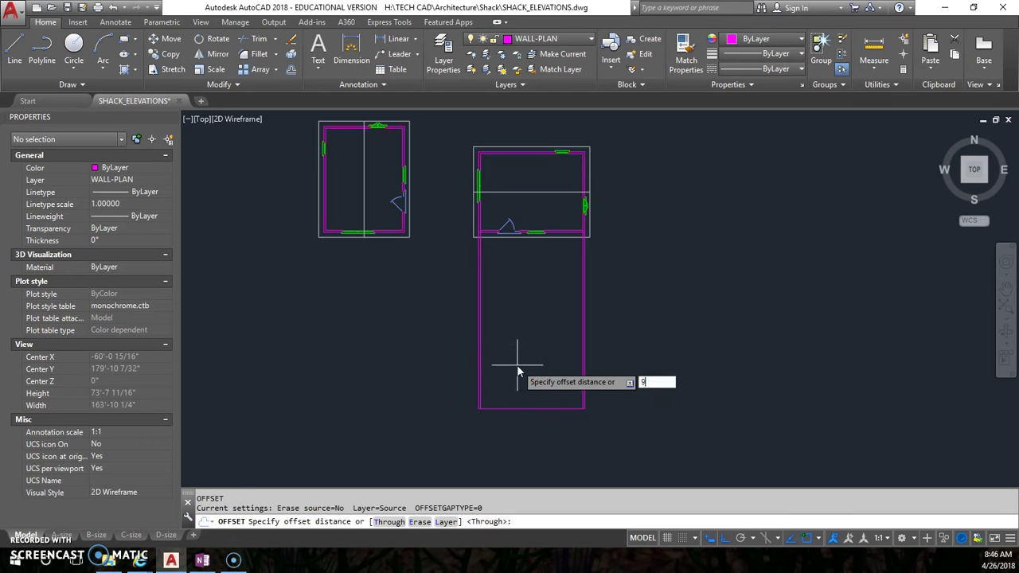
{"action": "type", "text": "9'"}
{"action": "key", "text": "Return"}
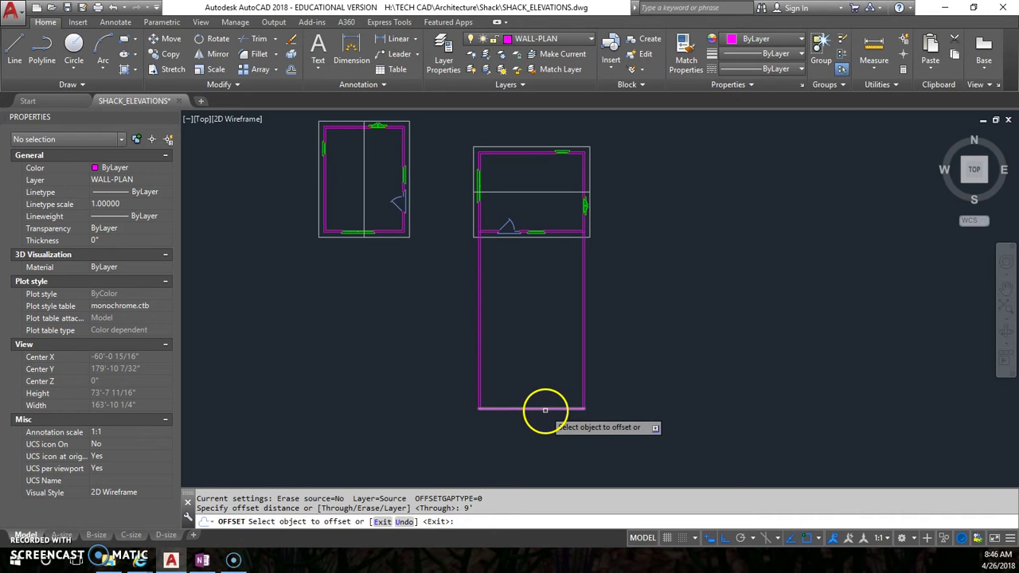
{"action": "left_click", "coordinate": [545, 409]}
{"action": "left_click", "coordinate": [547, 366]}
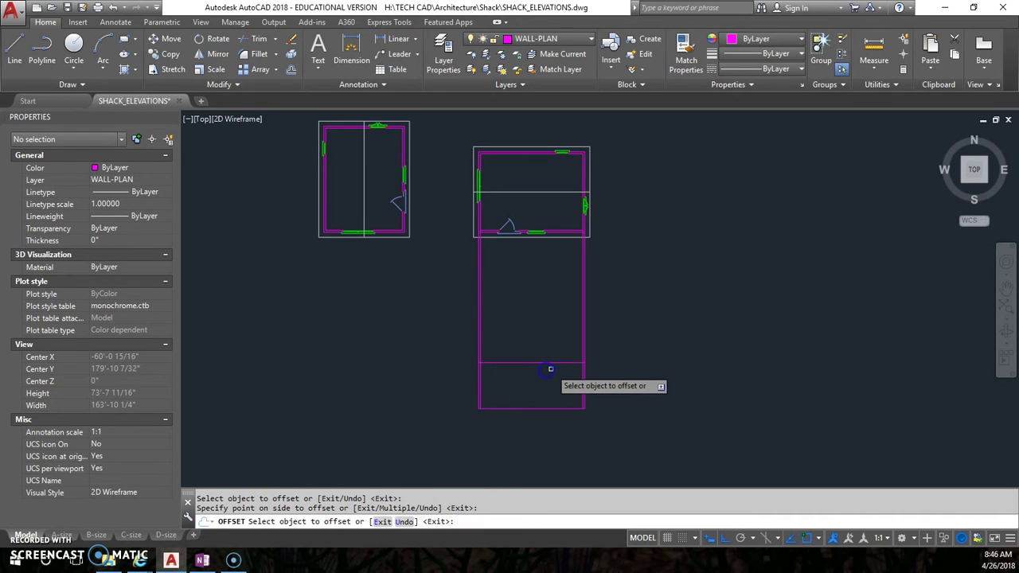
{"action": "scroll", "coordinate": [548, 362], "scroll_direction": "up", "scroll_amount": 2}
{"action": "scroll", "coordinate": [548, 360], "scroll_direction": "down", "scroll_amount": 2}
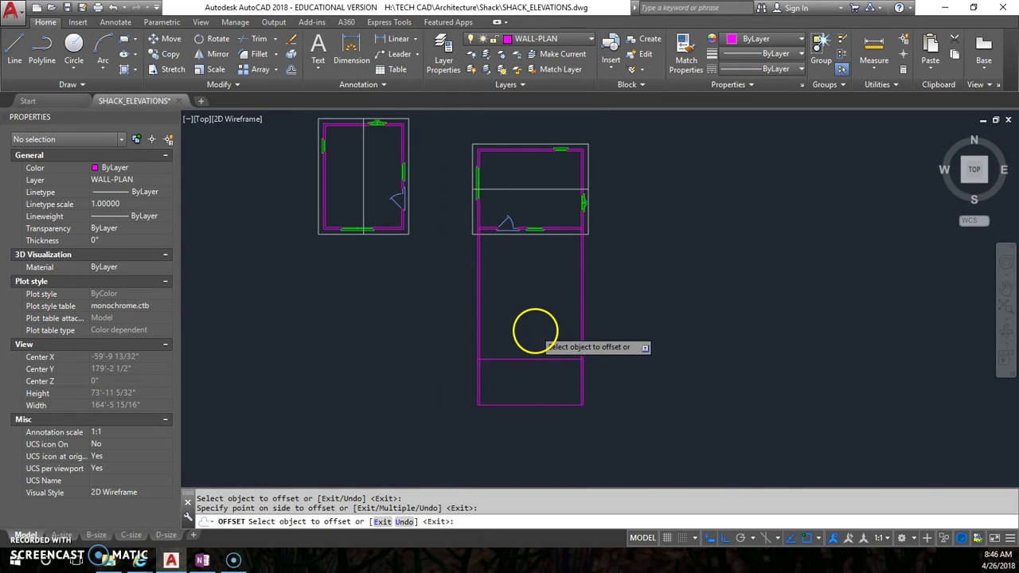
{"action": "key", "text": "Escape"}
- Grip-stretch the new line's right end 12 inches to the right
{"action": "scroll", "coordinate": [574, 362], "scroll_direction": "up", "scroll_amount": 2}
{"action": "left_click", "coordinate": [573, 356]}
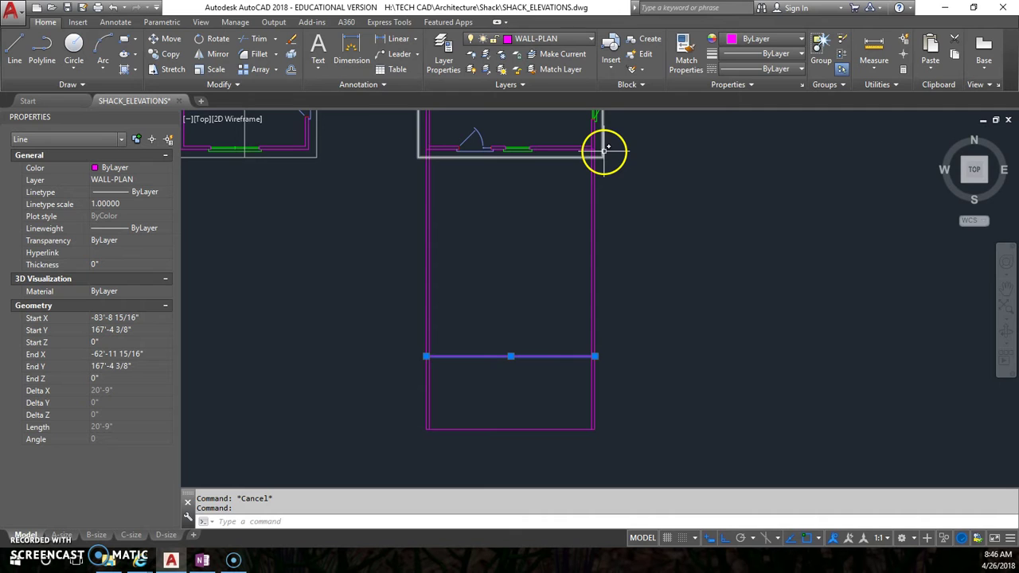
{"action": "left_click", "coordinate": [594, 356]}
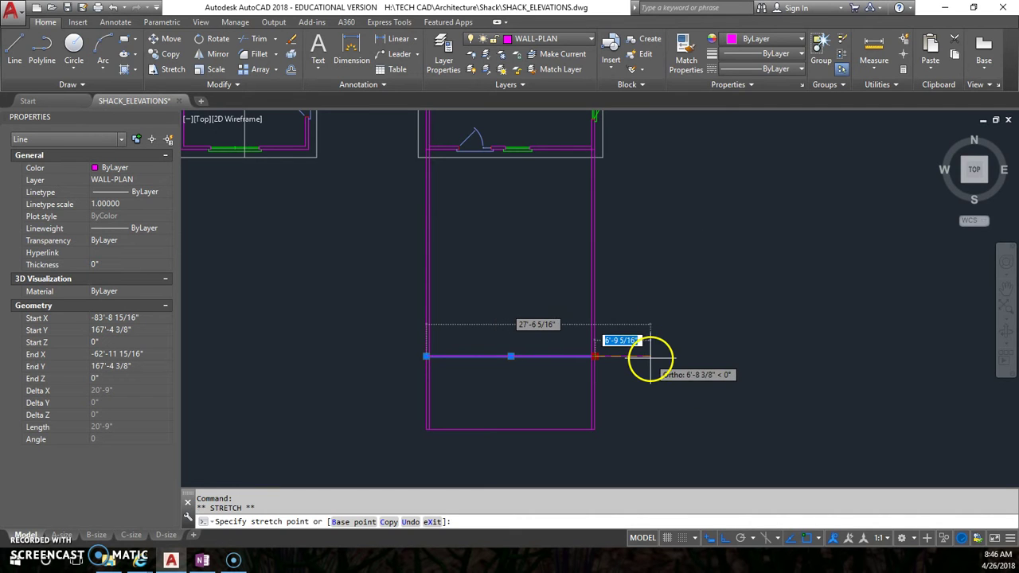
{"action": "key", "text": "Return"}
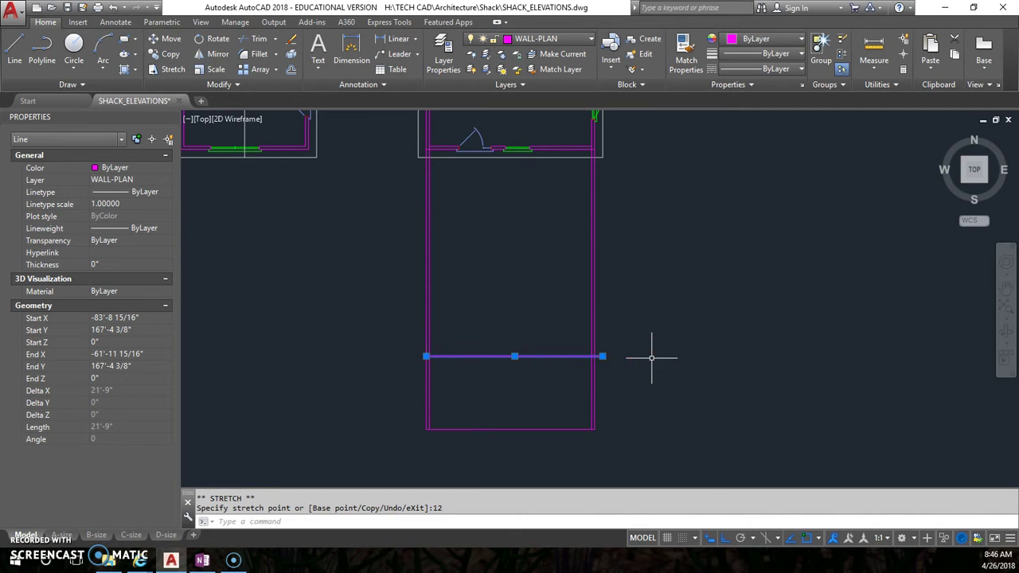
{"action": "left_click", "coordinate": [426, 356]}
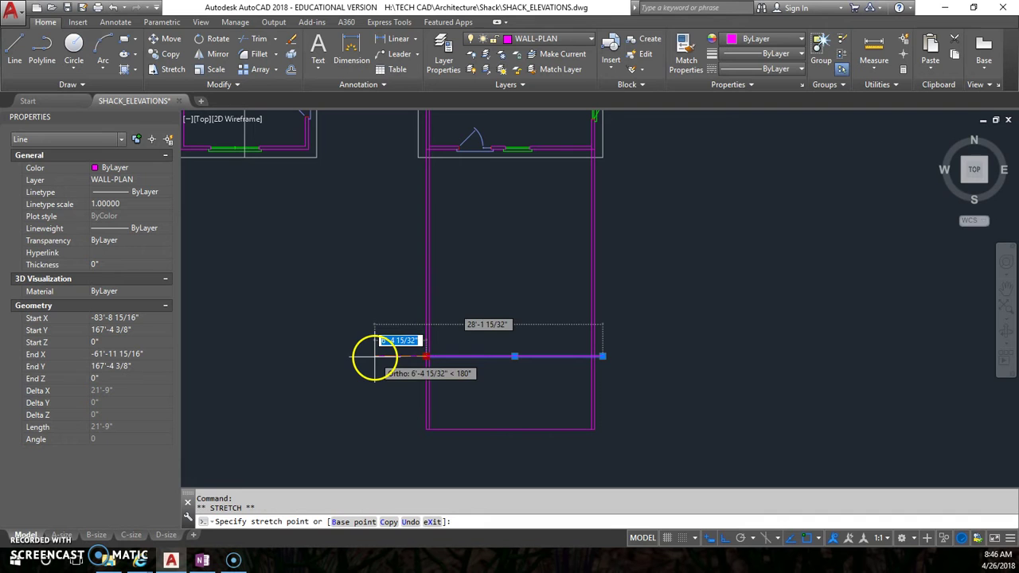
{"action": "key", "text": "Escape"}
{"action": "key", "text": "Escape"}
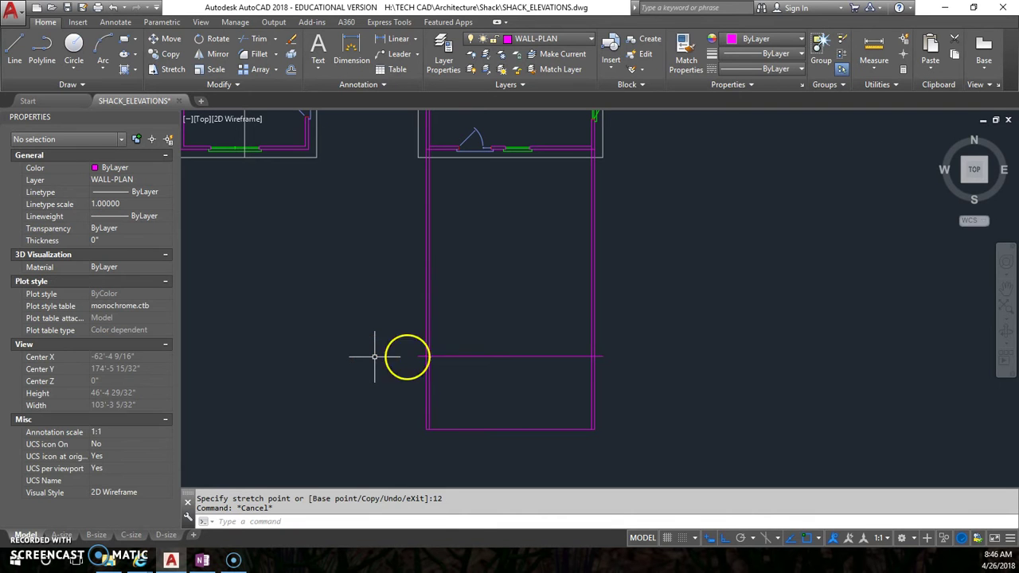
- Draw a vertical from the plan's right wall corner down to the 9' line, then start one at the left corner
{"action": "key", "text": "l"}
{"action": "key", "text": "Return"}
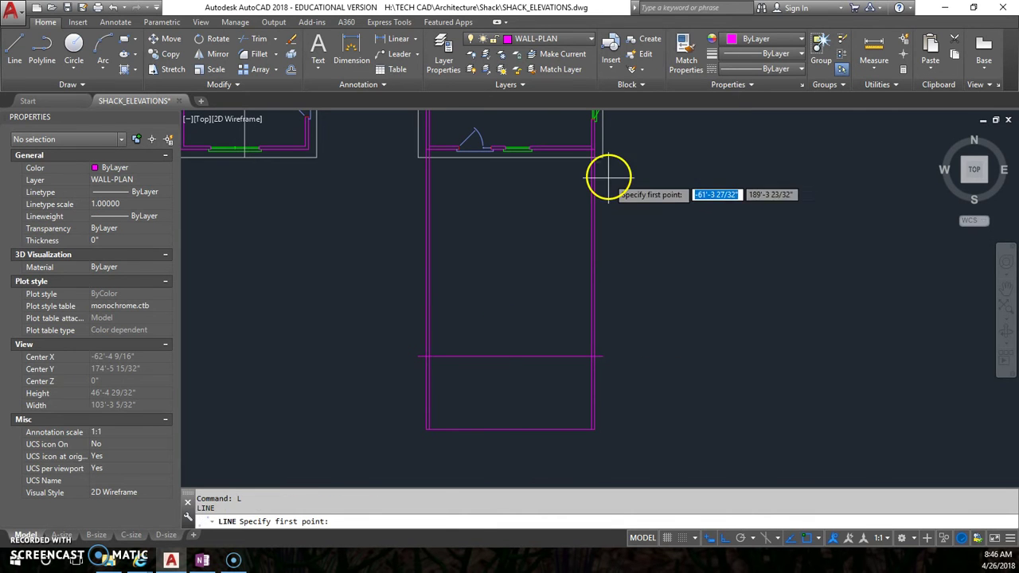
{"action": "left_click", "coordinate": [602, 157]}
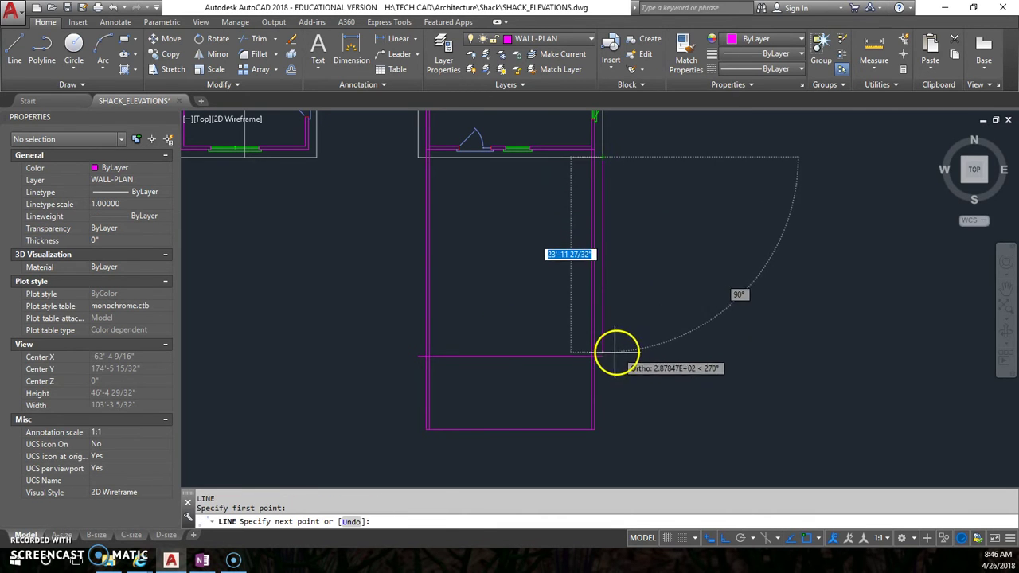
{"action": "left_click", "coordinate": [602, 356]}
{"action": "key", "text": "Return"}
{"action": "key", "text": "Return"}
{"action": "left_click", "coordinate": [418, 158]}
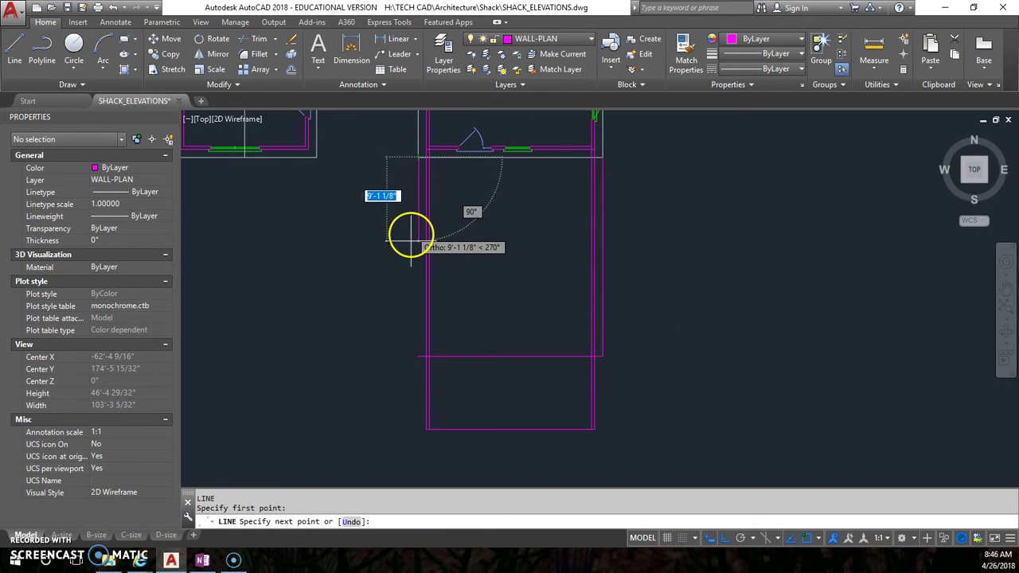
- Finish the left vertical line down on the horizontal line
{"action": "left_click", "coordinate": [418, 356]}
{"action": "key", "text": "Return"}
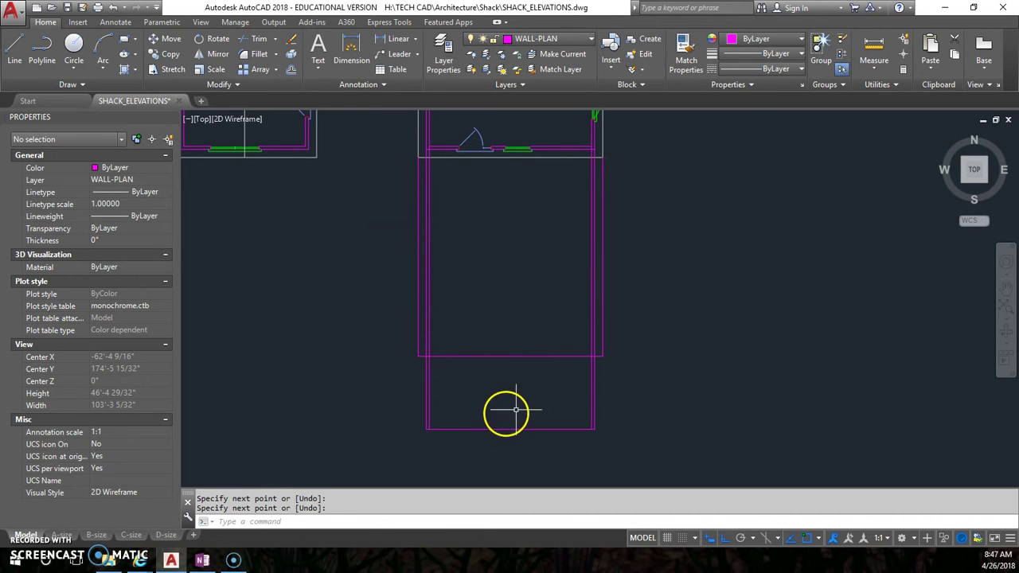
{"action": "middle_click_drag", "start_coordinate": [516, 410], "coordinate": [562, 358]}
{"action": "scroll", "coordinate": [528, 386], "scroll_direction": "up", "scroll_amount": 2}
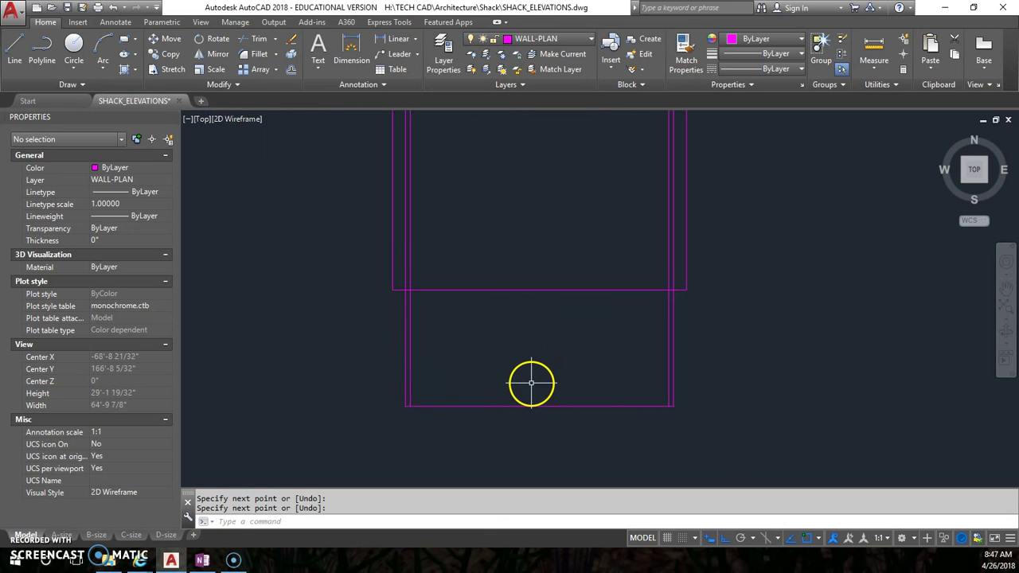
- Offset the bottom wall line 6 inches upward
{"action": "type", "text": "o"}
{"action": "key", "text": "Return"}
{"action": "type", "text": "6"}
{"action": "key", "text": "Return"}
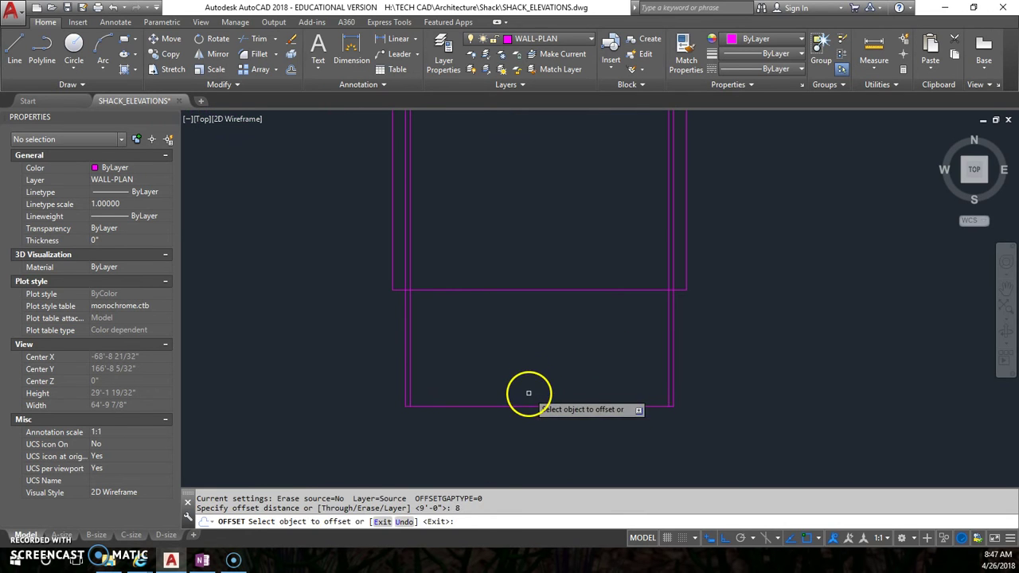
{"action": "left_click", "coordinate": [527, 405]}
{"action": "left_click", "coordinate": [529, 390]}
{"action": "scroll", "coordinate": [648, 409], "scroll_direction": "up", "scroll_amount": 2}
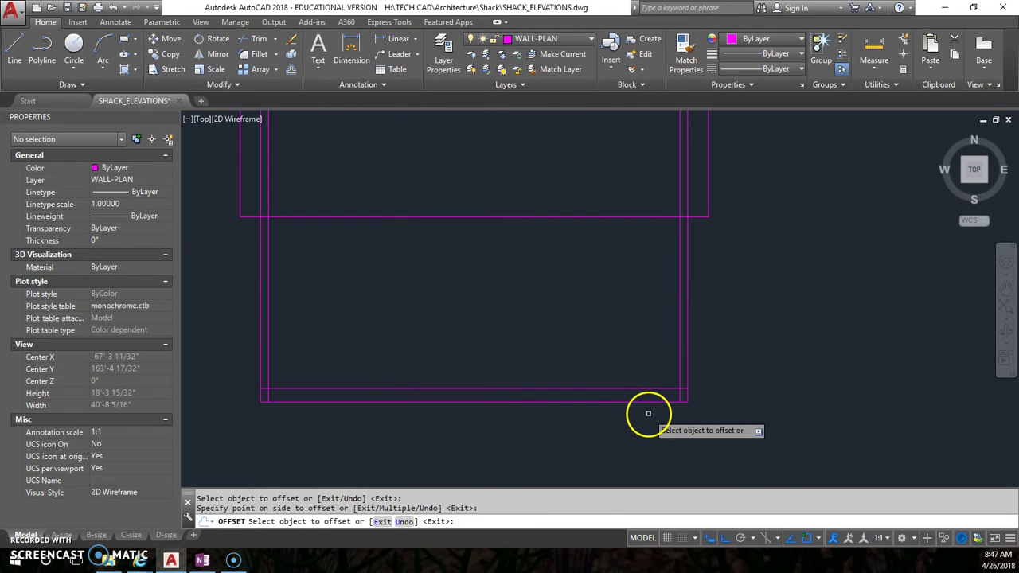
{"action": "key", "text": "Escape"}
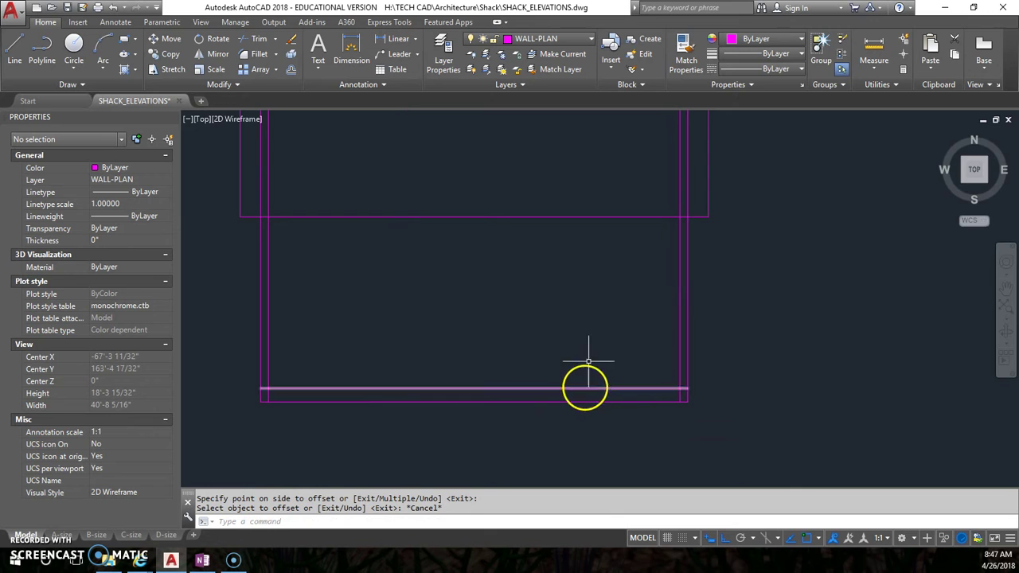
- Start a linear dimension at the bottom-right corner, then cancel it
{"action": "left_click", "coordinate": [387, 39]}
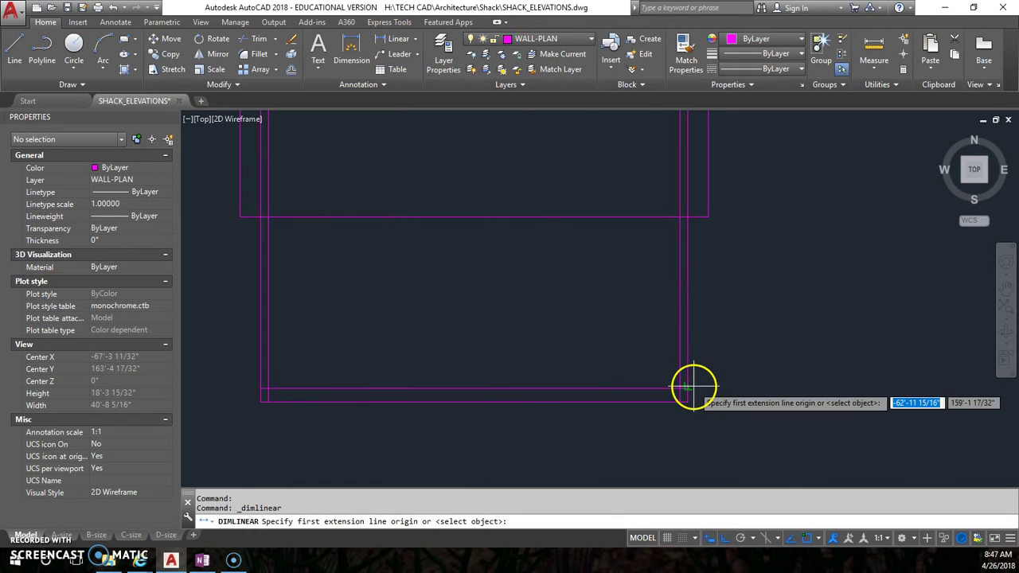
{"action": "left_click", "coordinate": [688, 389]}
{"action": "left_click", "coordinate": [687, 401]}
{"action": "scroll", "coordinate": [726, 398], "scroll_direction": "up", "scroll_amount": 4}
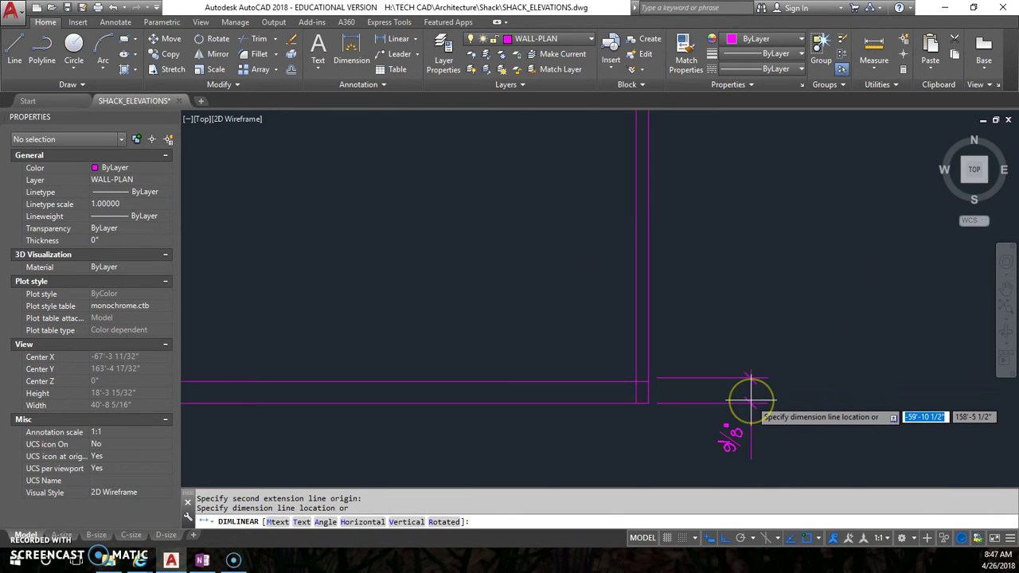
{"action": "middle_click_drag", "start_coordinate": [750, 364], "coordinate": [783, 321]}
{"action": "key", "text": "Escape"}
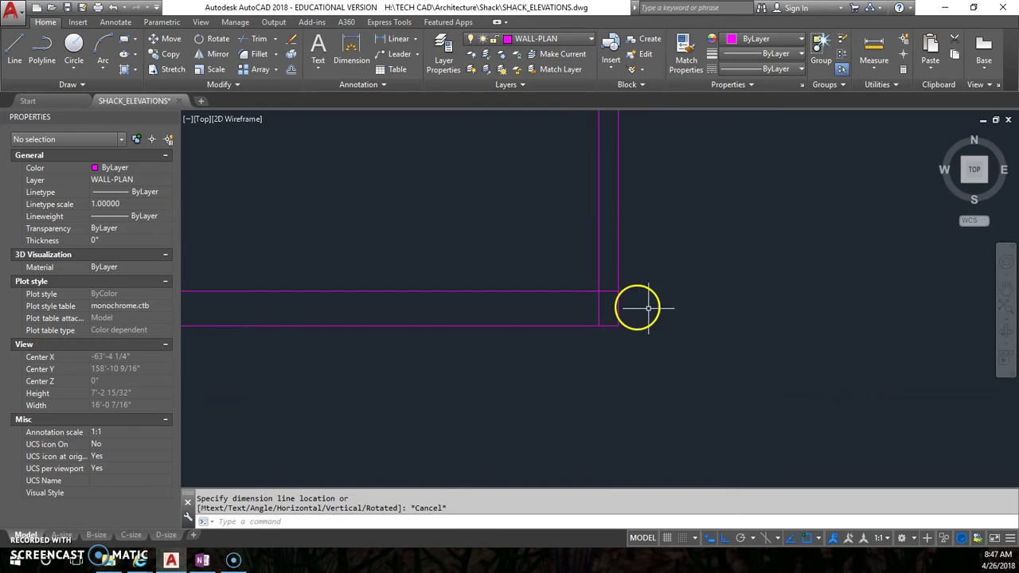
- Replace the 6-inch copy with one offset 8 inches above the bottom wall line
{"action": "left_click", "coordinate": [549, 292]}
{"action": "key", "text": "Delete"}
{"action": "scroll", "coordinate": [454, 295], "scroll_direction": "down", "scroll_amount": 4}
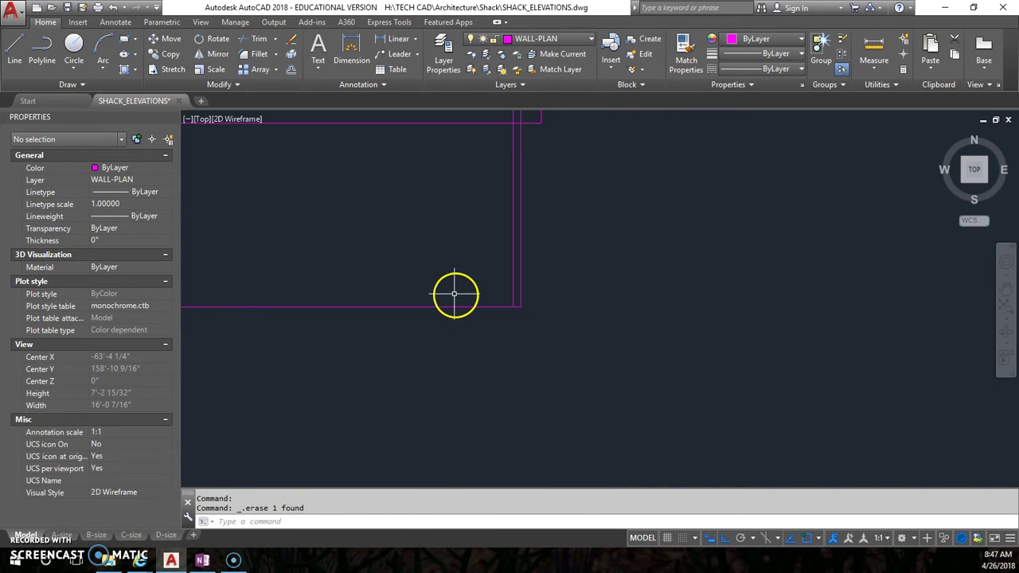
{"action": "key", "text": "Return"}
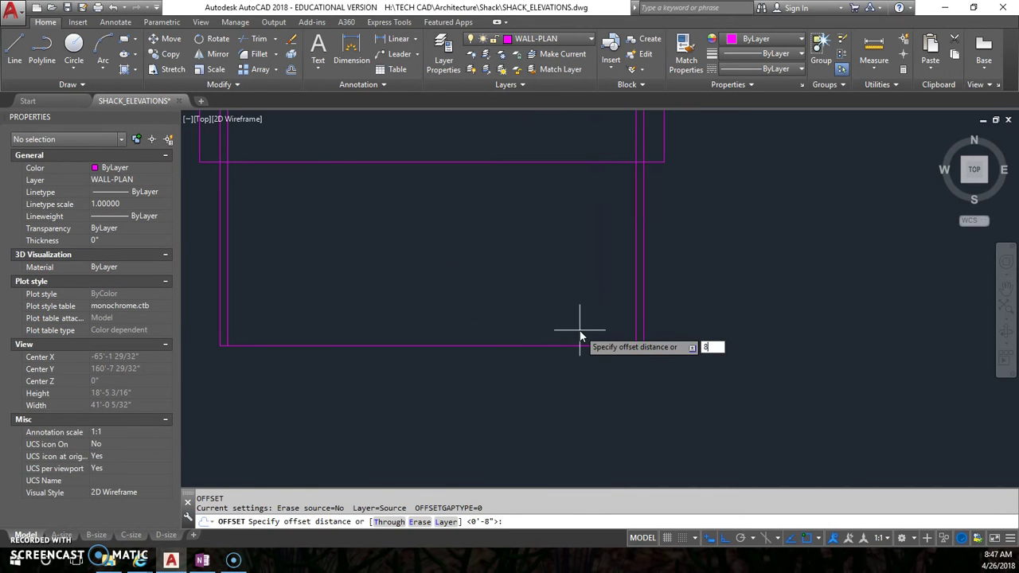
{"action": "type", "text": "8"}
{"action": "key", "text": "Return"}
{"action": "left_click", "coordinate": [534, 345]}
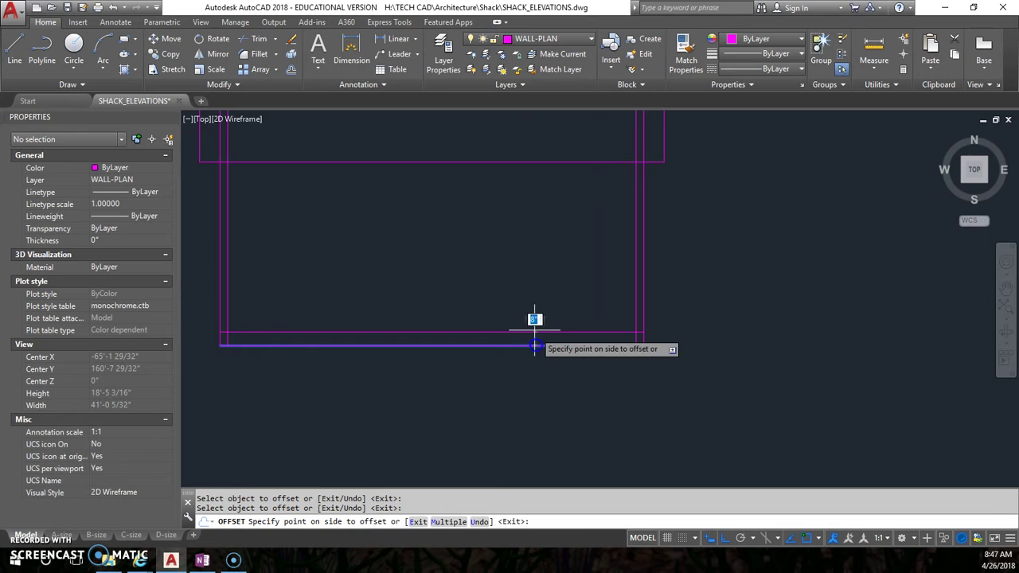
{"action": "left_click", "coordinate": [532, 315]}
{"action": "right_click", "coordinate": [543, 305]}
{"action": "left_click", "coordinate": [568, 311]}
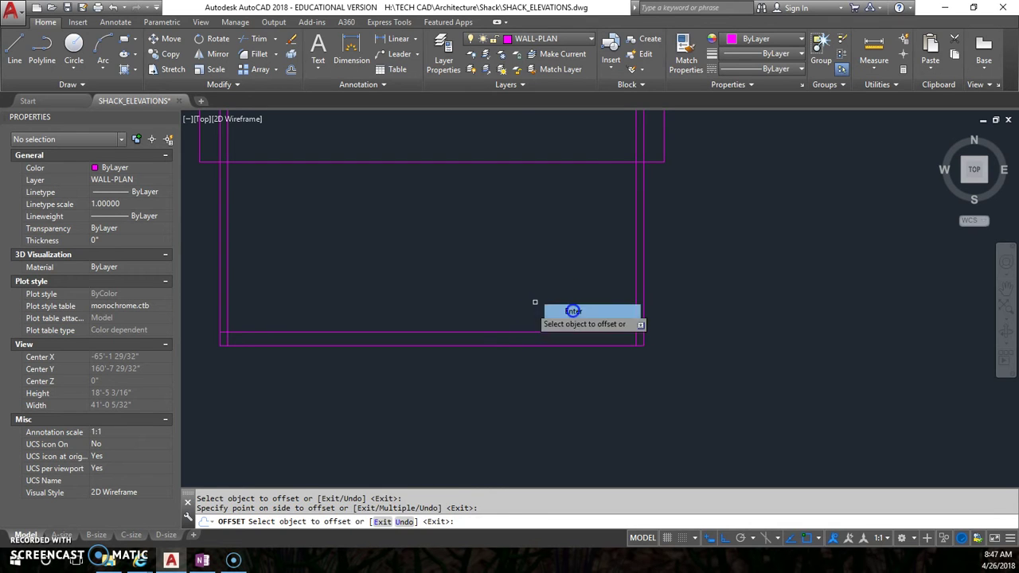
- Try measuring the right wall and bottom-right corner thickness, cancelling both dimensions
{"action": "mouse_move", "coordinate": [572, 294]}
{"action": "middle_mouse_down"}
{"action": "mouse_move", "coordinate": [584, 337]}
{"action": "mouse_move", "coordinate": [624, 360]}
{"action": "middle_mouse_up"}
{"action": "left_click", "coordinate": [390, 39]}
{"action": "left_click", "coordinate": [698, 230]}
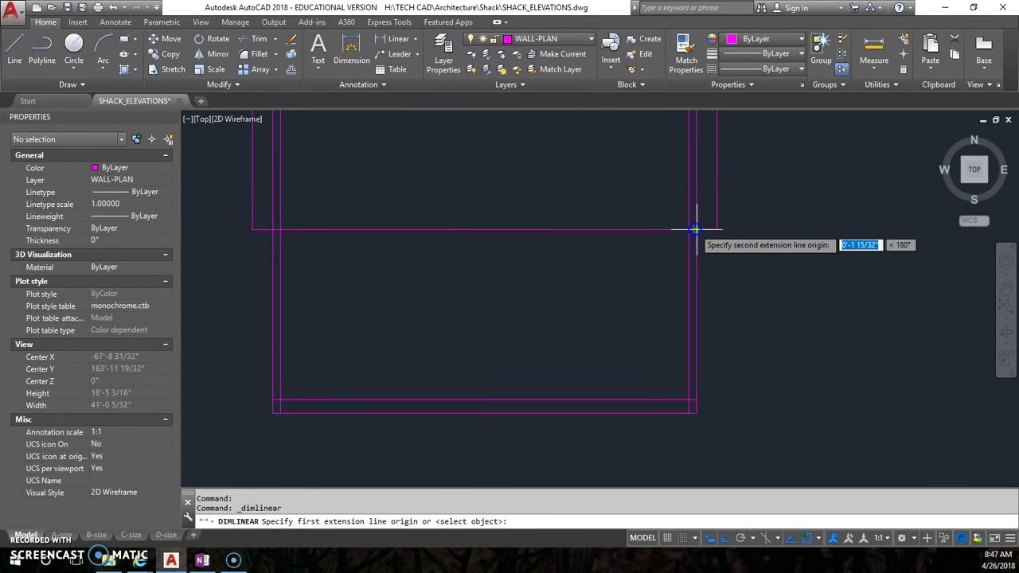
{"action": "left_click", "coordinate": [716, 230]}
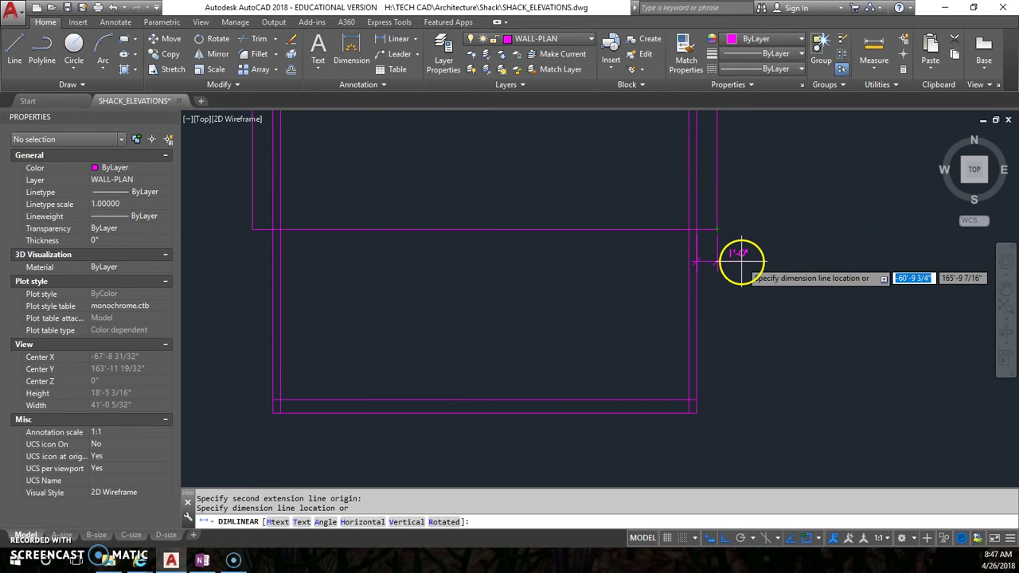
{"action": "key", "text": "Escape"}
{"action": "left_click", "coordinate": [390, 39]}
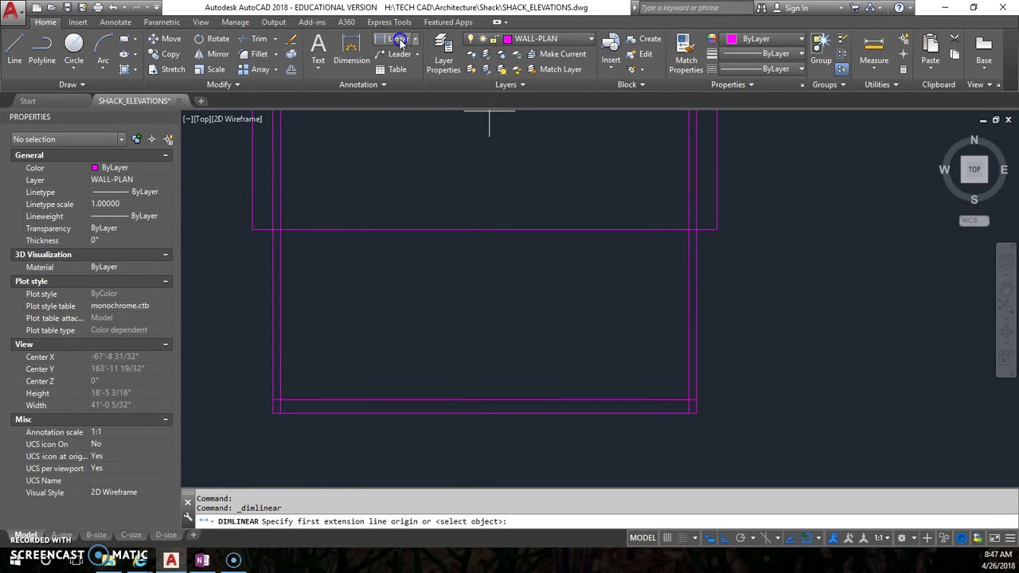
{"action": "left_click", "coordinate": [697, 399]}
{"action": "left_click", "coordinate": [696, 412]}
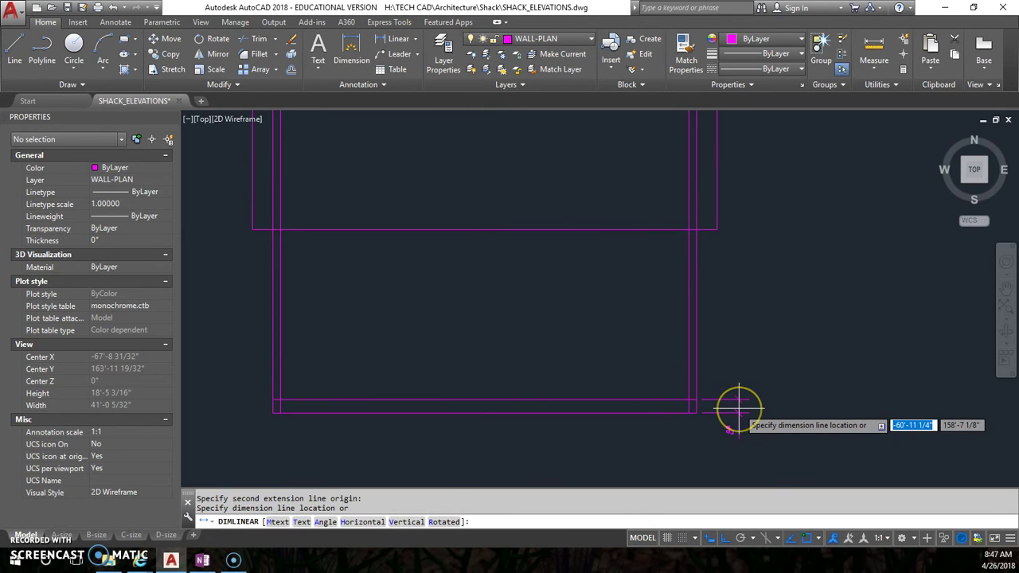
{"action": "key", "text": "Escape"}
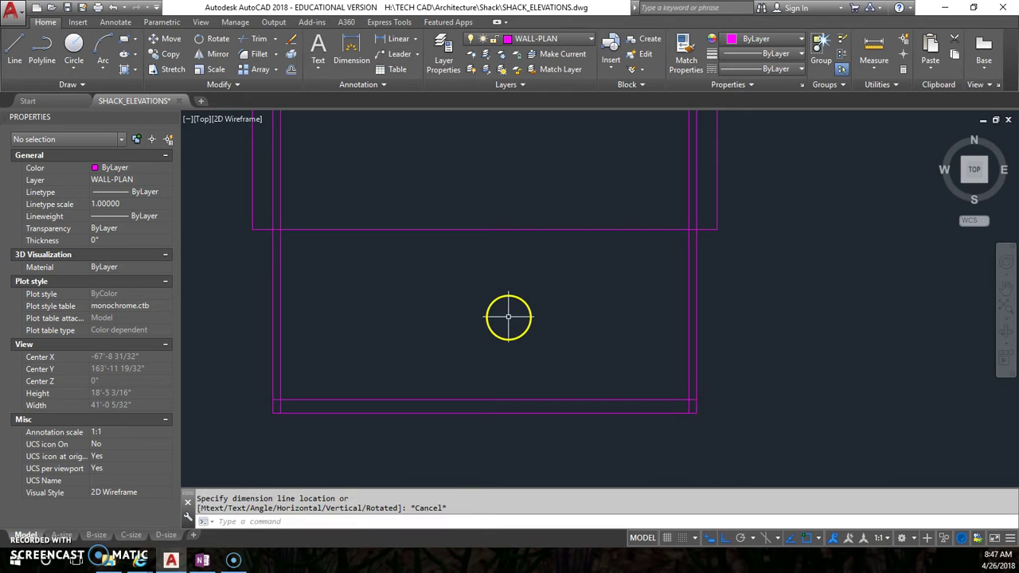
- Trim the inner wall lines above the horizontal cutting edge
{"action": "scroll", "coordinate": [508, 319], "scroll_direction": "down", "scroll_amount": 2}
{"action": "key", "text": "Return"}
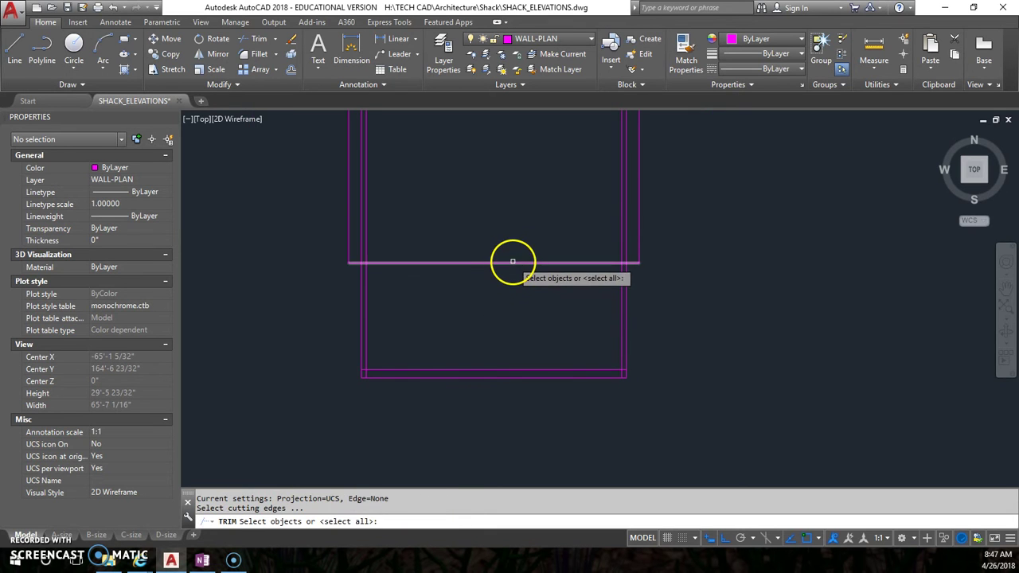
{"action": "left_click", "coordinate": [512, 262]}
{"action": "key", "text": "Return"}
{"action": "left_click", "coordinate": [632, 236]}
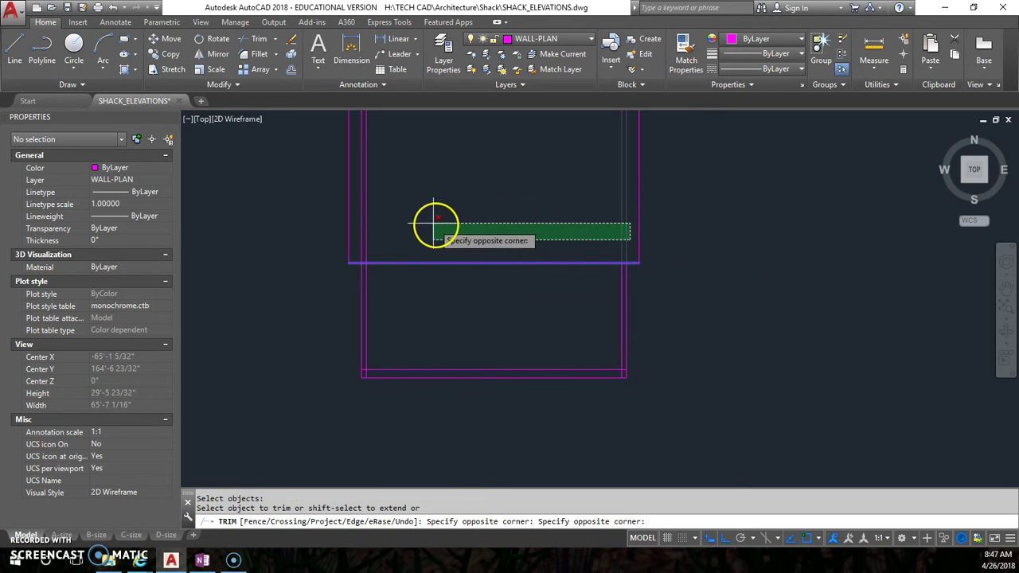
{"action": "left_click", "coordinate": [357, 210]}
{"action": "key", "text": "Return"}
- Attempt another trim with a window-selected cutting edge, then cancel it
{"action": "key", "text": "Return"}
{"action": "scroll", "coordinate": [621, 371], "scroll_direction": "up", "scroll_amount": 5}
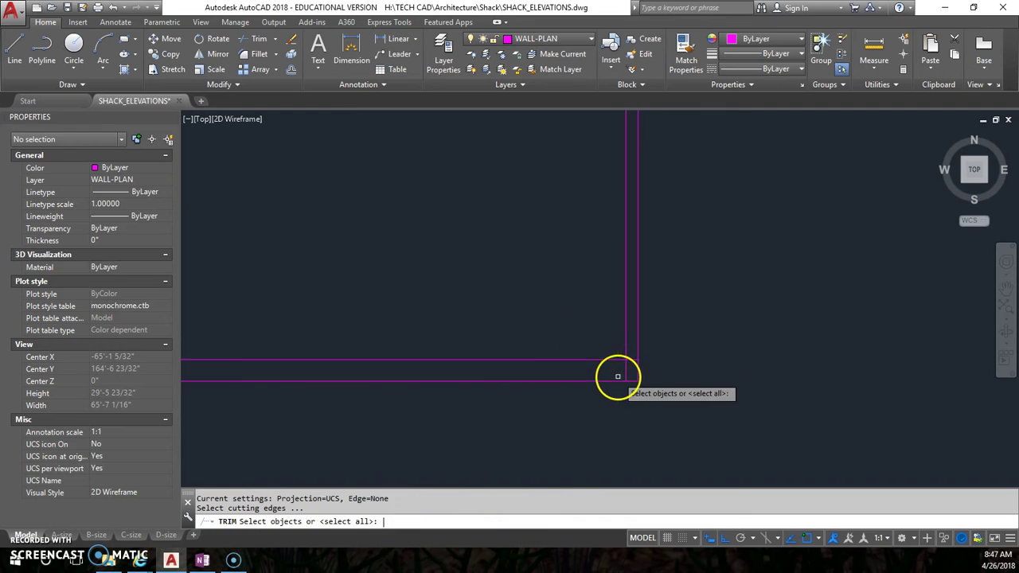
{"action": "left_click", "coordinate": [632, 363]}
{"action": "key", "text": "Return"}
{"action": "key", "text": "Return"}
{"action": "key", "text": "Return"}
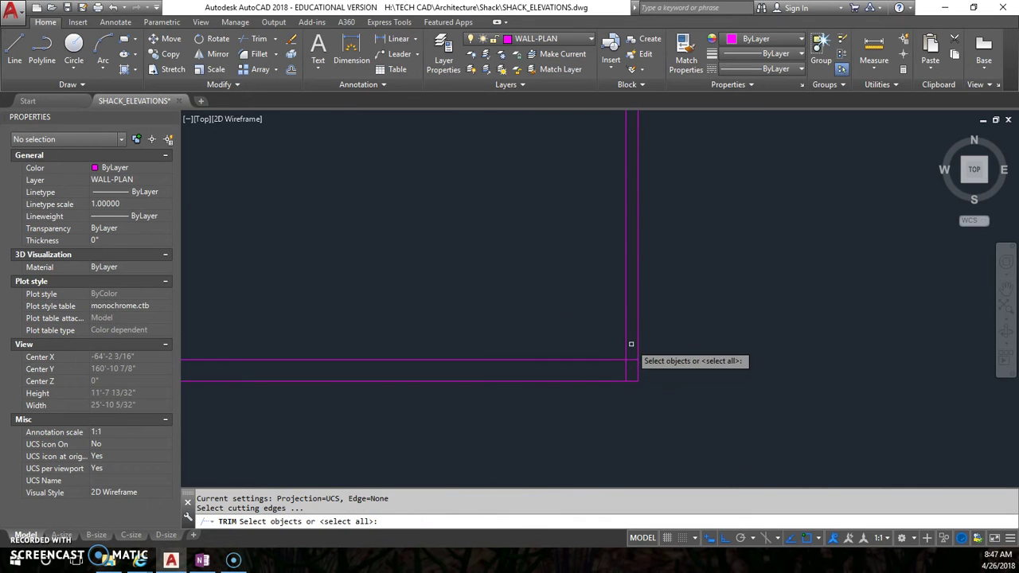
{"action": "left_click", "coordinate": [630, 355]}
{"action": "left_click", "coordinate": [630, 342]}
{"action": "left_click", "coordinate": [628, 328]}
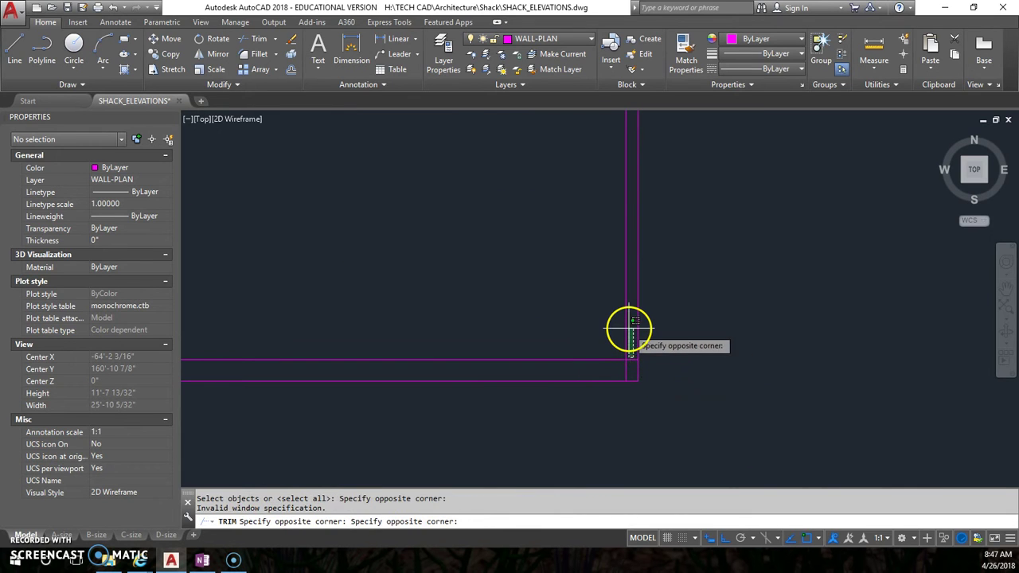
{"action": "key", "text": "Escape"}
- Trim the wall overhangs at the lower-right and lower-left corners using all lines as edges
{"action": "key", "text": "Return"}
{"action": "left_click", "coordinate": [628, 352]}
{"action": "key", "text": "Return"}
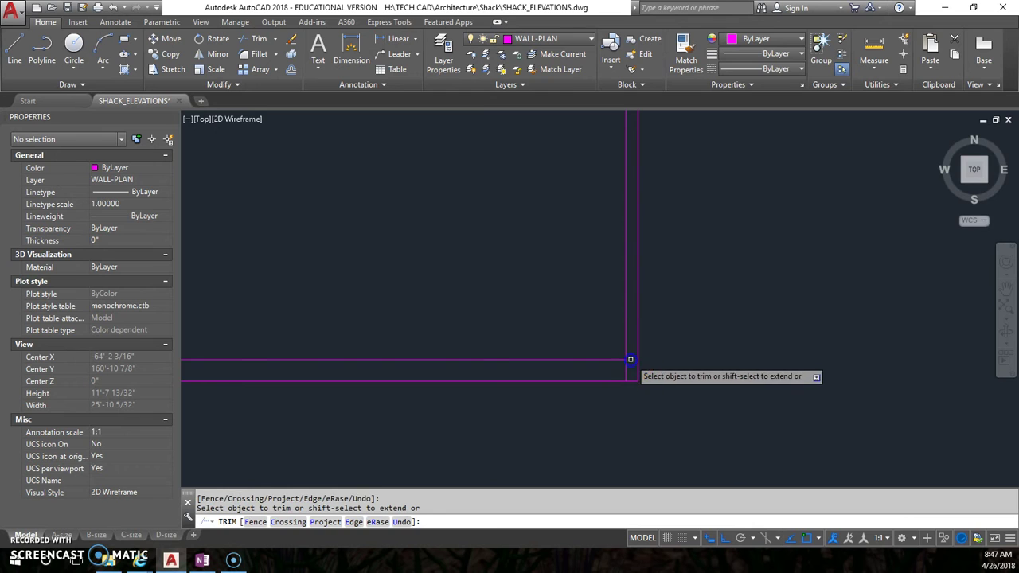
{"action": "left_click", "coordinate": [624, 369]}
{"action": "left_click", "coordinate": [626, 371]}
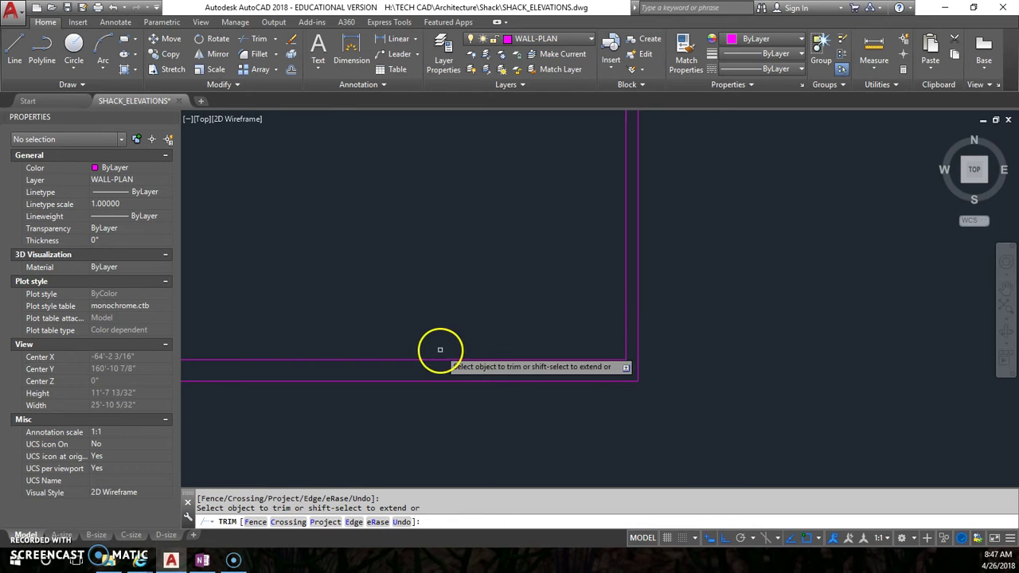
{"action": "middle_click_drag", "start_coordinate": [438, 348], "coordinate": [621, 325]}
{"action": "left_click", "coordinate": [341, 372]}
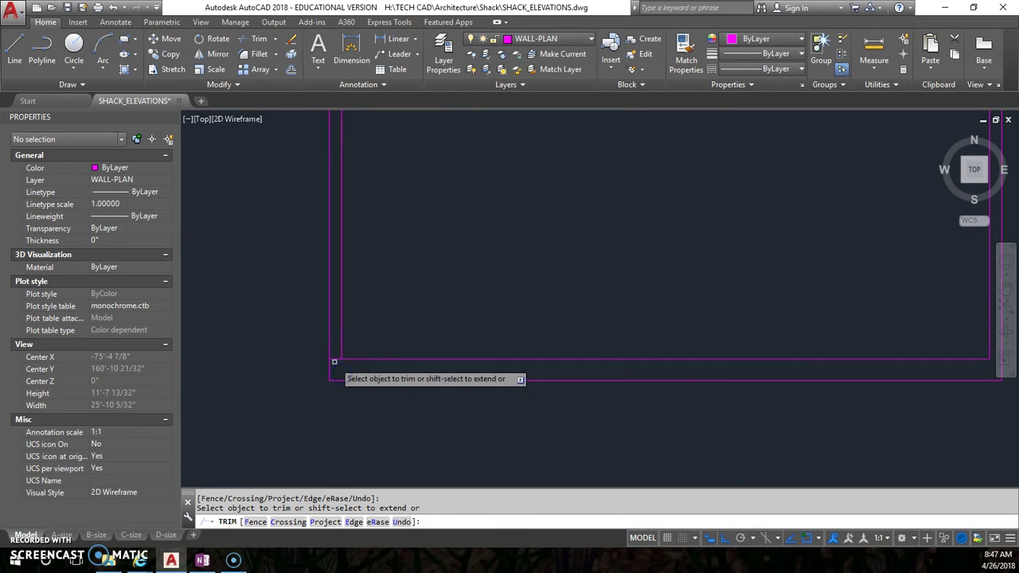
{"action": "scroll", "coordinate": [392, 372], "scroll_direction": "down", "scroll_amount": 3}
{"action": "scroll", "coordinate": [390, 359], "scroll_direction": "up", "scroll_amount": 3}
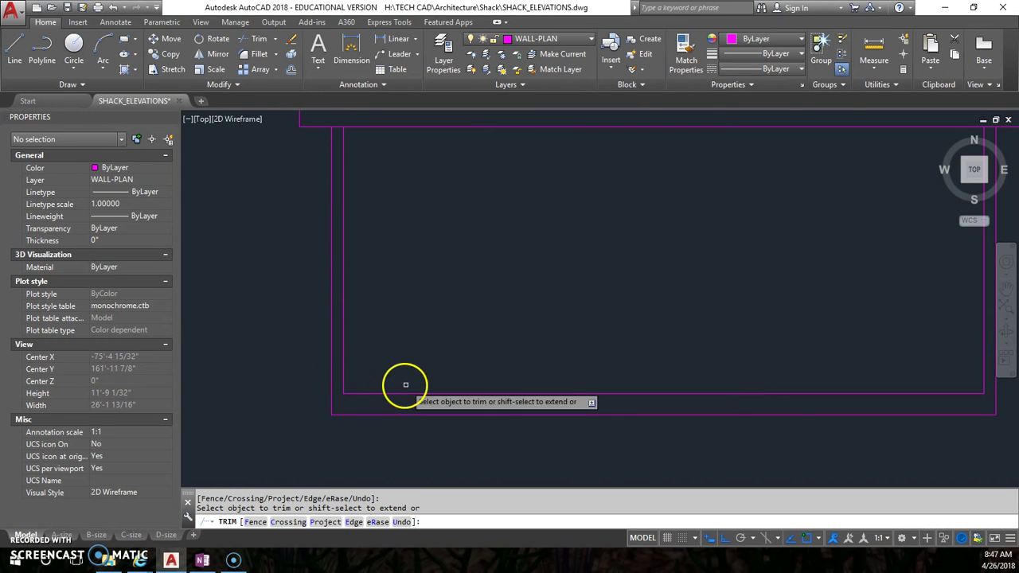
{"action": "scroll", "coordinate": [440, 405], "scroll_direction": "down", "scroll_amount": 2}
{"action": "scroll", "coordinate": [442, 404], "scroll_direction": "down", "scroll_amount": 3}
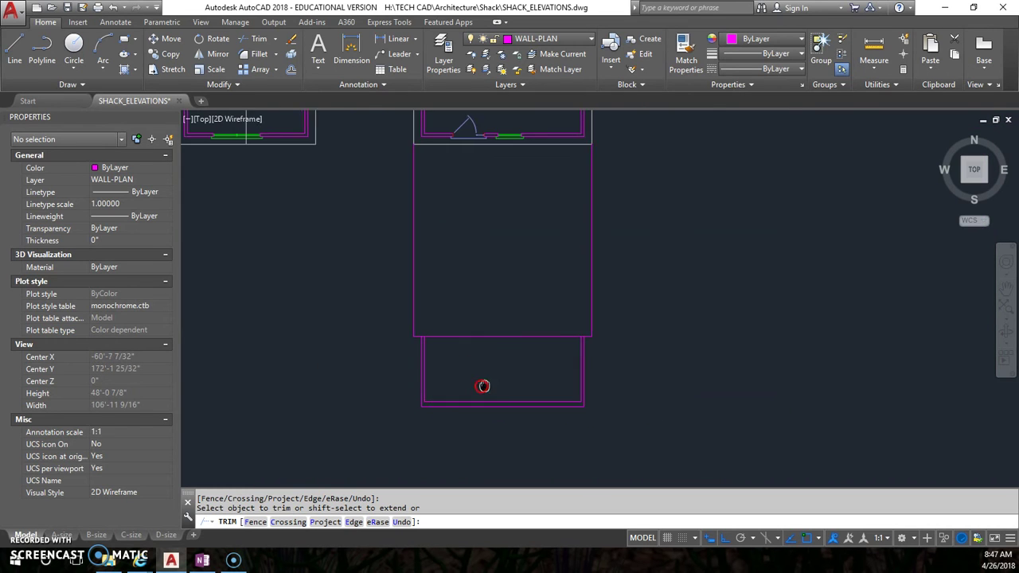
{"action": "scroll", "coordinate": [592, 391], "scroll_direction": "up", "scroll_amount": 1}
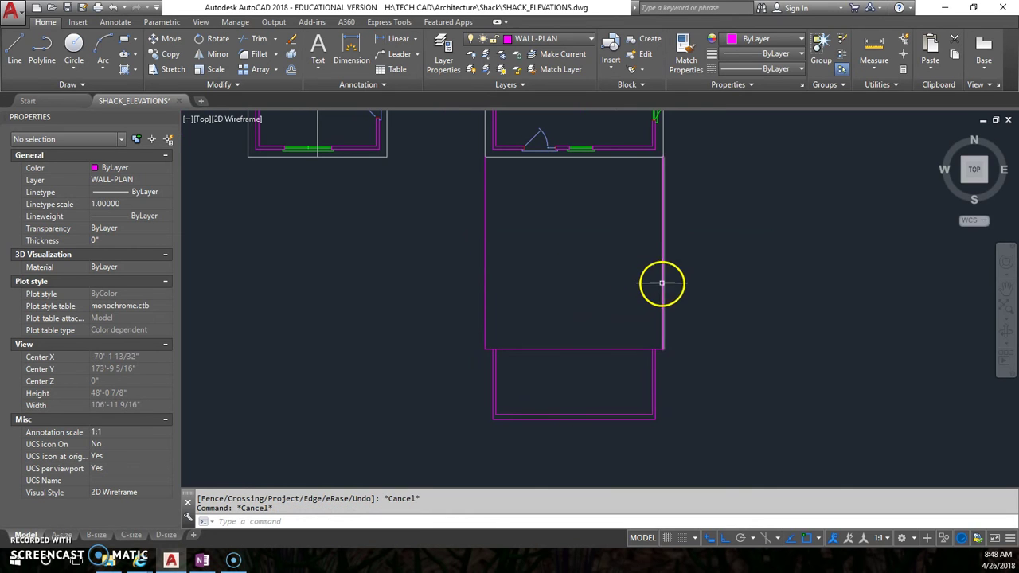
- Zoom out so both floor plans are visible and start the Line command
{"action": "scroll", "coordinate": [666, 289], "scroll_direction": "down", "scroll_amount": 2}
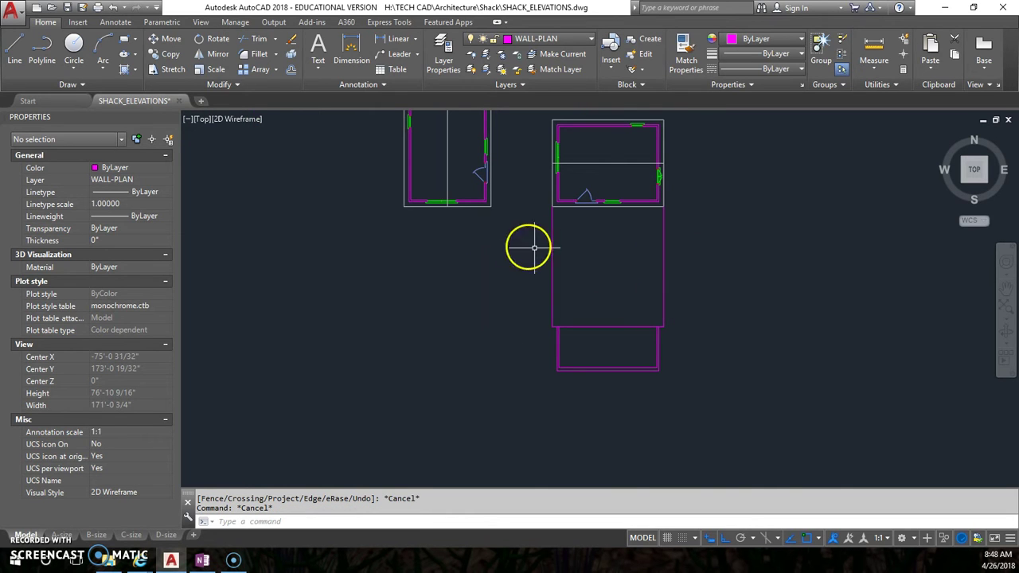
{"action": "left_click", "coordinate": [27, 54]}
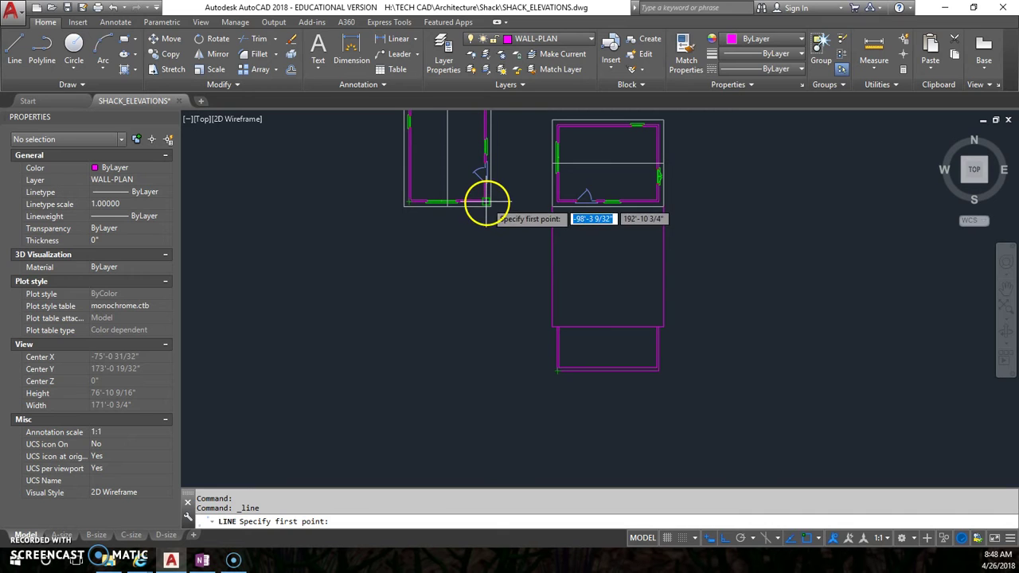
- Draw a short horizontal line and two vertical lines dropping below the left plan's corners
{"action": "left_click", "coordinate": [486, 371]}
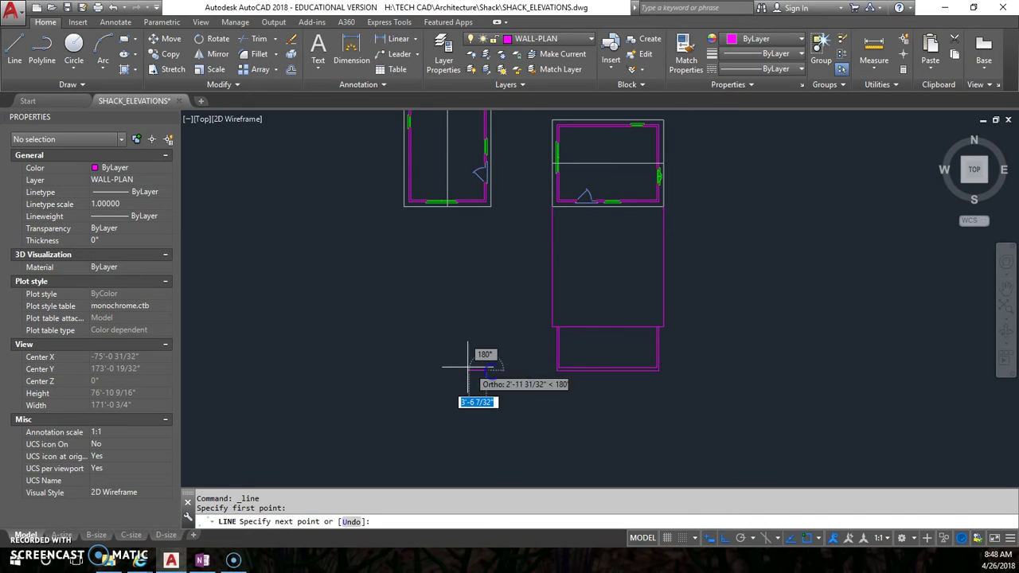
{"action": "left_click", "coordinate": [411, 370]}
{"action": "key", "text": "Return"}
{"action": "key", "text": "Return"}
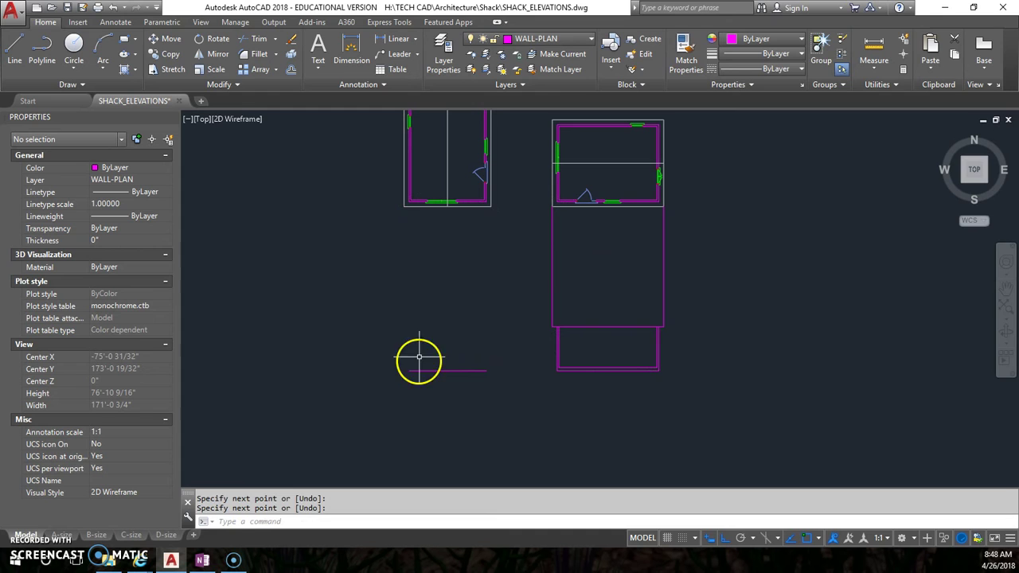
{"action": "left_click", "coordinate": [485, 202]}
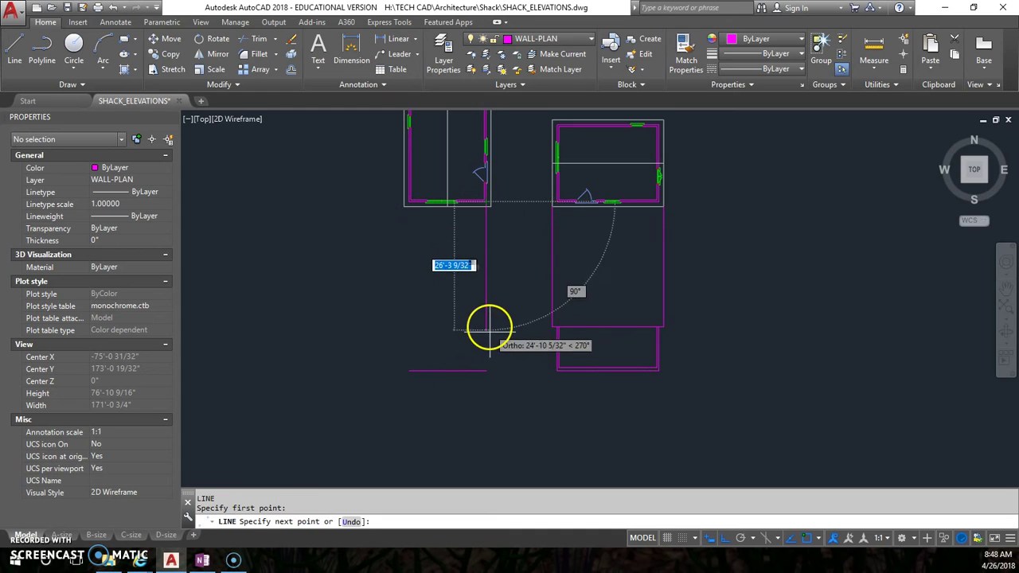
{"action": "left_click", "coordinate": [487, 371]}
{"action": "key", "text": "Return"}
{"action": "key", "text": "Return"}
{"action": "left_click", "coordinate": [409, 203]}
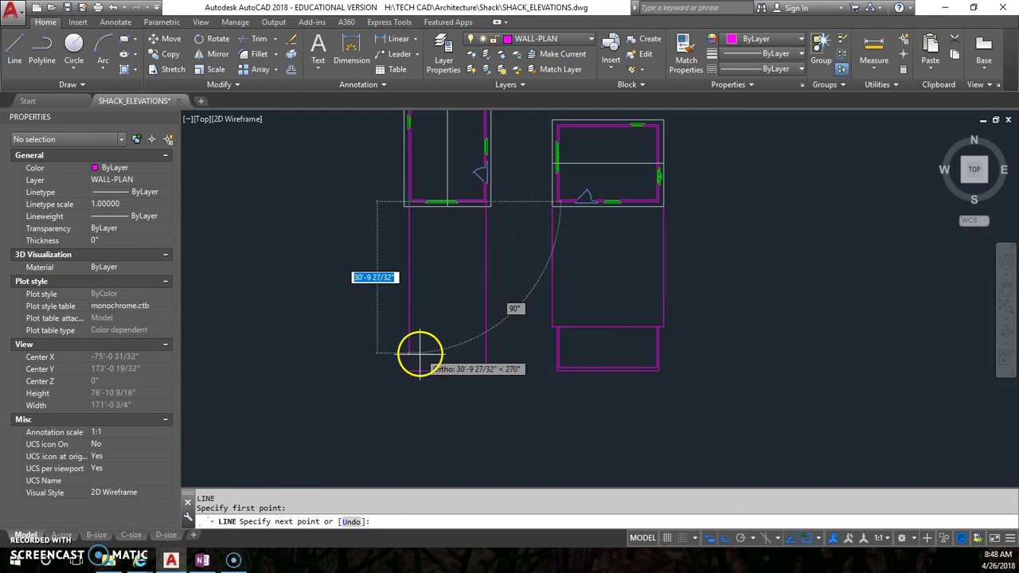
{"action": "left_click", "coordinate": [409, 371]}
{"action": "key", "text": "Return"}
{"action": "key", "text": "Return"}
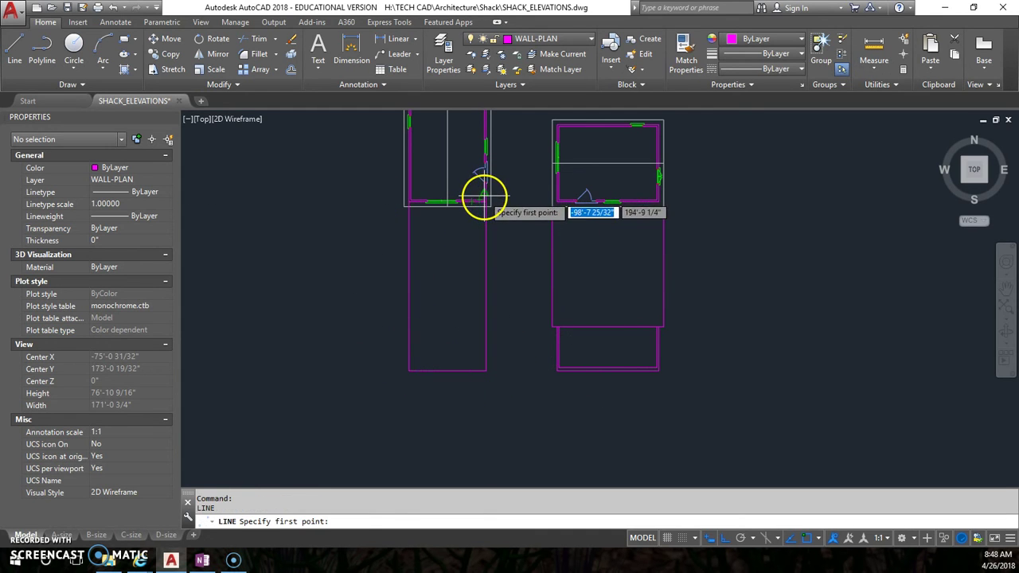
- Run lines from the plan's bottom corners down to the lower rectangle and close its bottom edge
{"action": "scroll", "coordinate": [475, 203], "scroll_direction": "up", "scroll_amount": 4}
{"action": "left_click", "coordinate": [483, 203]}
{"action": "scroll", "coordinate": [469, 253], "scroll_direction": "down", "scroll_amount": 4}
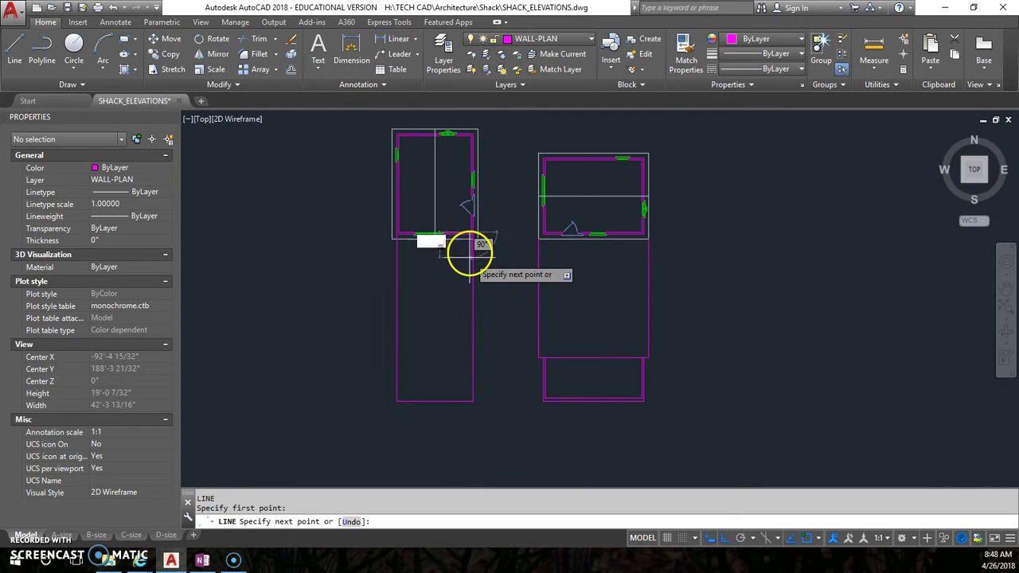
{"action": "left_click", "coordinate": [468, 402]}
{"action": "key", "text": "Return"}
{"action": "key", "text": "Return"}
{"action": "scroll", "coordinate": [402, 229], "scroll_direction": "up", "scroll_amount": 4}
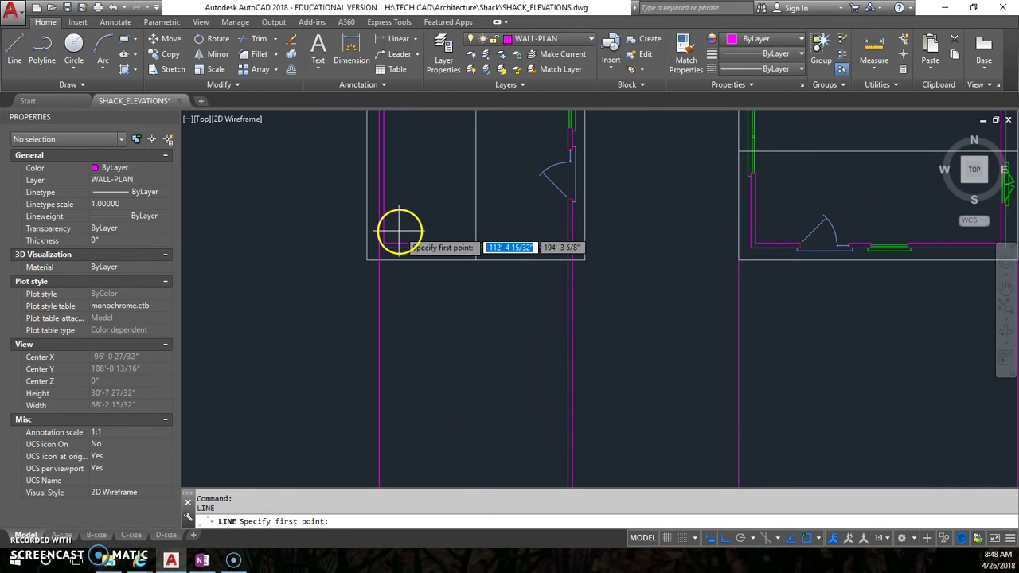
{"action": "left_click", "coordinate": [397, 235]}
{"action": "scroll", "coordinate": [383, 358], "scroll_direction": "down", "scroll_amount": 4}
{"action": "scroll", "coordinate": [383, 370], "scroll_direction": "up", "scroll_amount": 4}
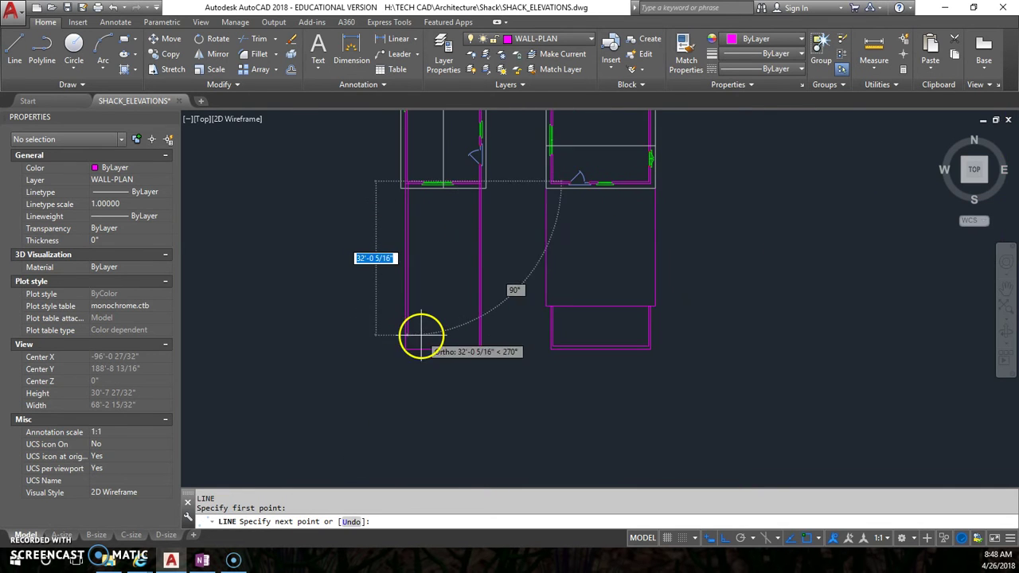
{"action": "left_click", "coordinate": [388, 353]}
{"action": "key", "text": "Return"}
{"action": "key", "text": "Return"}
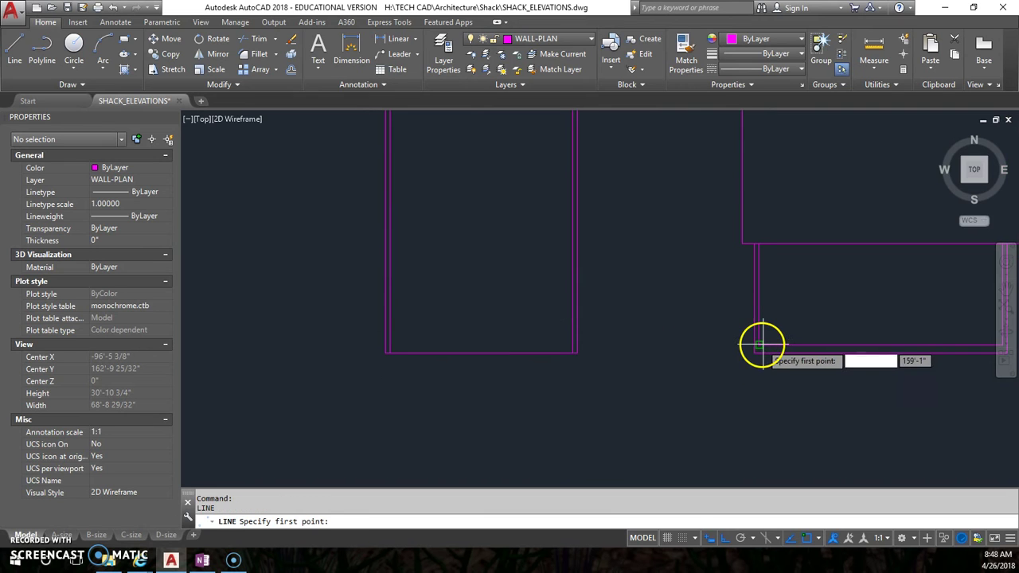
{"action": "left_click", "coordinate": [573, 345]}
{"action": "left_click", "coordinate": [385, 346]}
{"action": "right_click", "coordinate": [450, 341]}
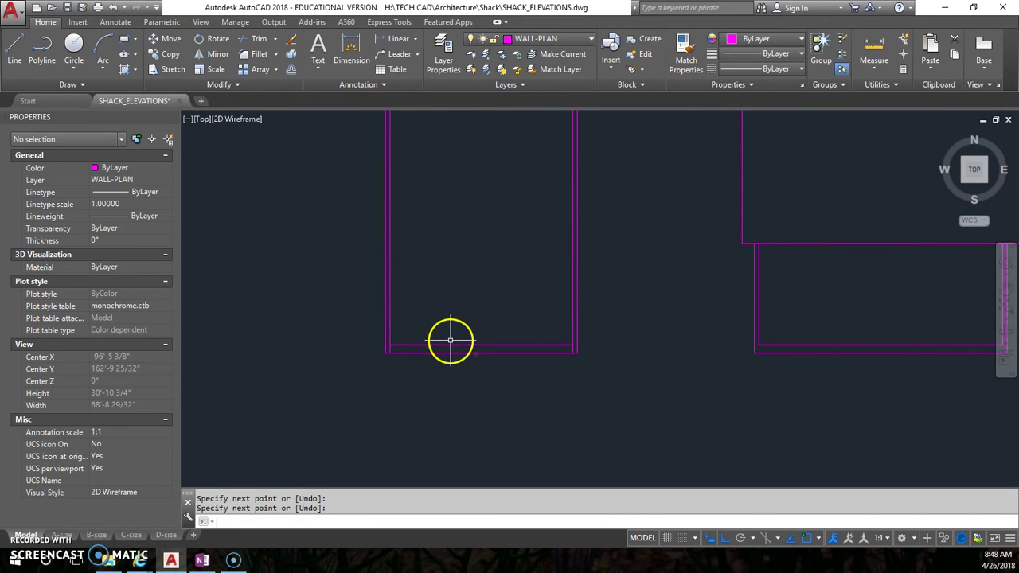
- Trim the overlapping lines with TR so the lower rectangle is clean
{"action": "scroll", "coordinate": [538, 319], "scroll_direction": "up", "scroll_amount": 5}
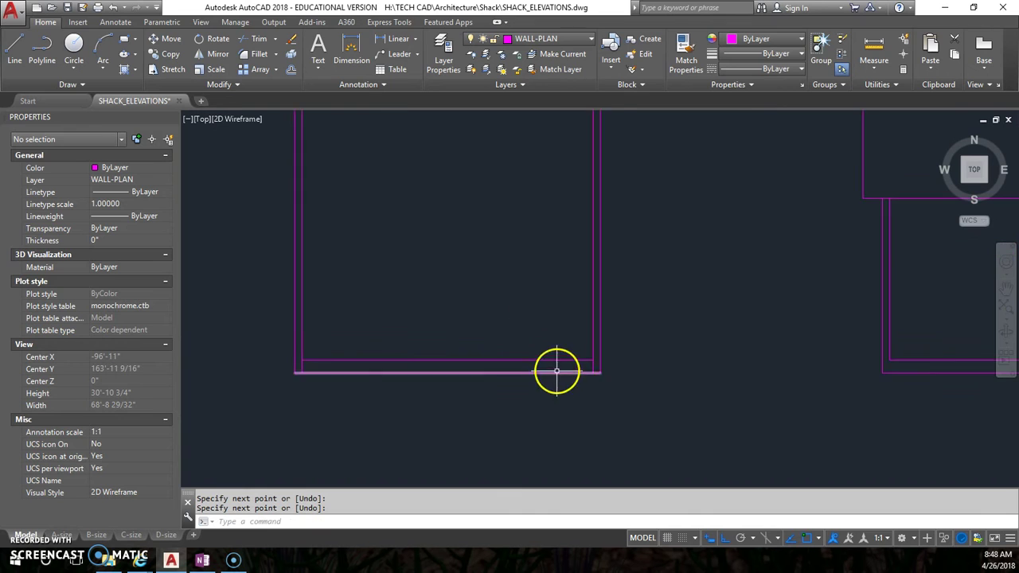
{"action": "type", "text": "TR"}
{"action": "key", "text": "Return"}
{"action": "key", "text": "Return"}
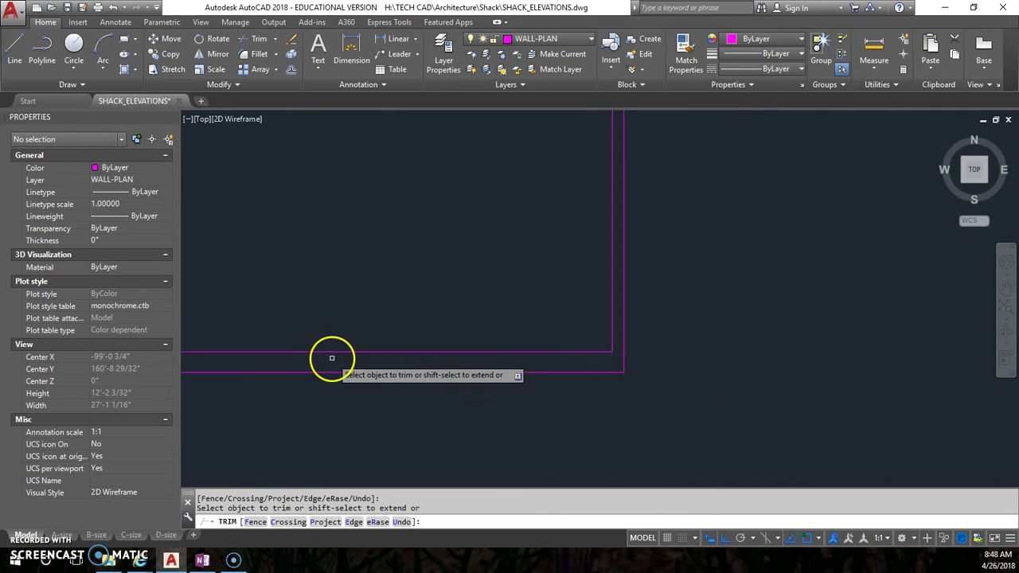
{"action": "middle_click_drag", "start_coordinate": [186, 366], "coordinate": [500, 355]}
{"action": "right_click", "coordinate": [466, 350]}
{"action": "scroll", "coordinate": [466, 347], "scroll_direction": "down", "scroll_amount": 6}
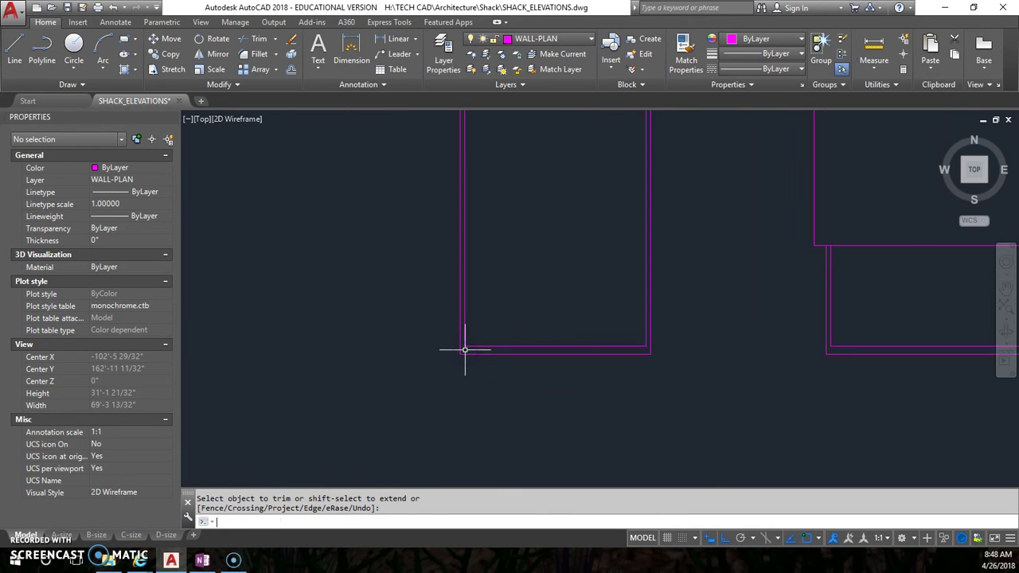
{"action": "middle_click_drag", "start_coordinate": [584, 295], "coordinate": [523, 358]}
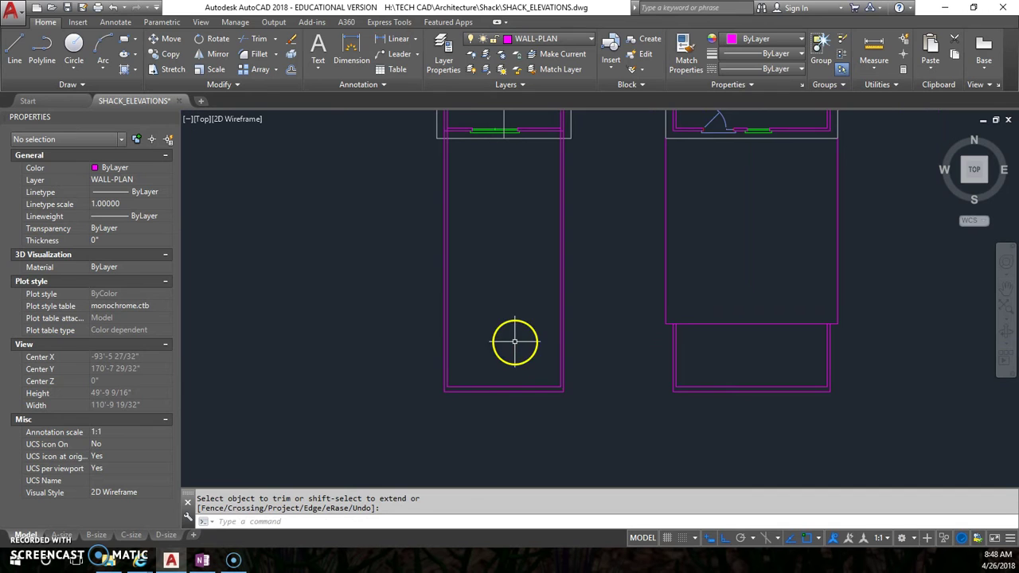
{"action": "scroll", "coordinate": [514, 341], "scroll_direction": "down", "scroll_amount": 2}
{"action": "scroll", "coordinate": [541, 343], "scroll_direction": "up", "scroll_amount": 2}
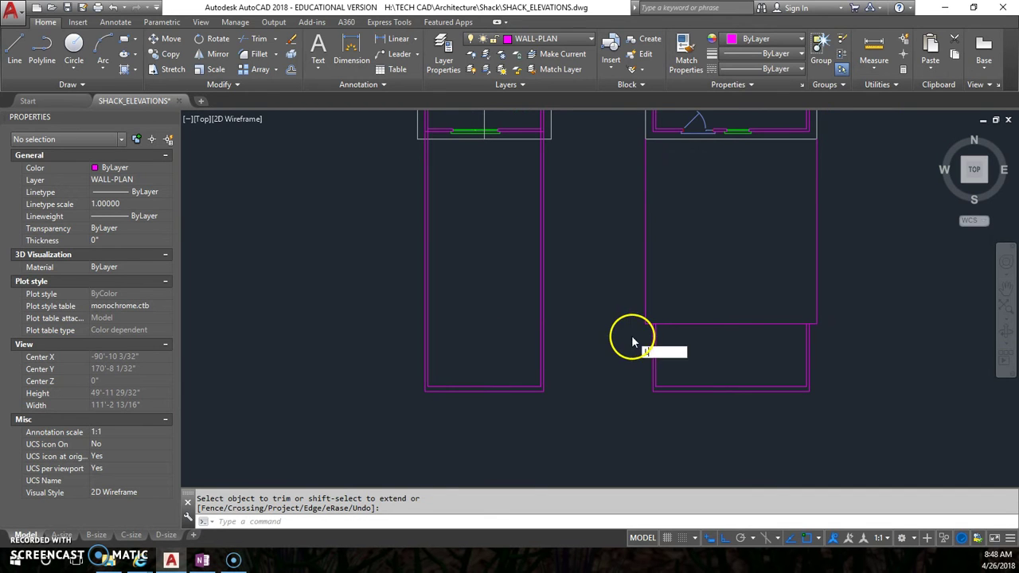
- Draw the horizontal ground line beneath the shack plans
{"action": "key", "text": "Return"}
{"action": "left_click", "coordinate": [645, 323]}
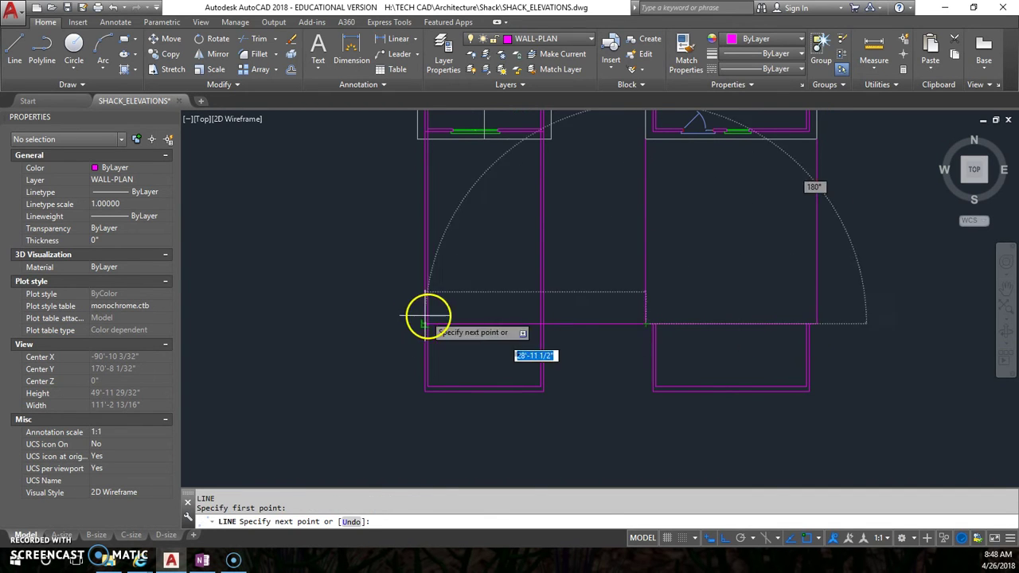
{"action": "left_click", "coordinate": [370, 320]}
{"action": "key", "text": "Return"}
- Drop vertical lines from the two upper wall corners down to the ground line
{"action": "key", "text": "Return"}
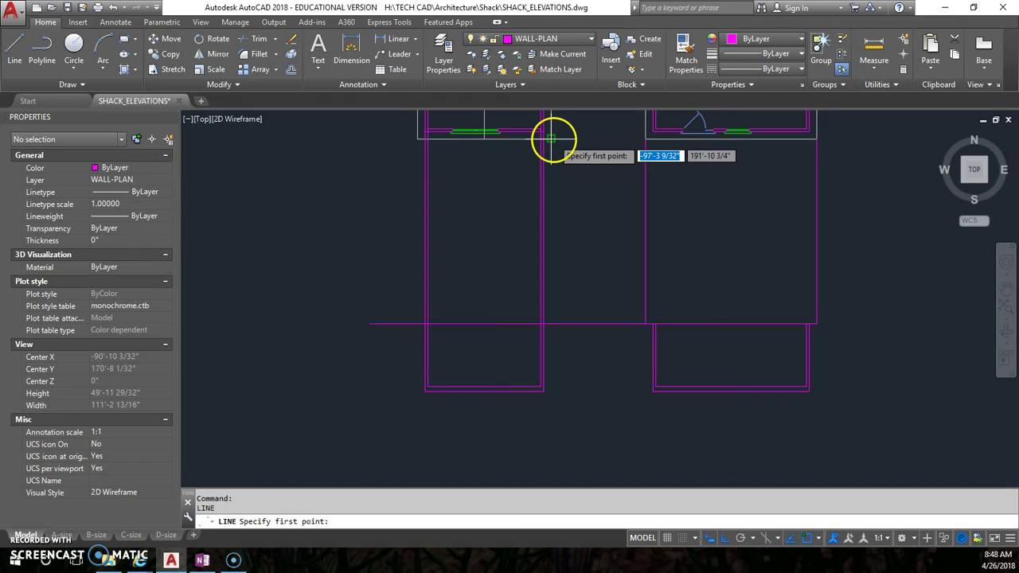
{"action": "left_click", "coordinate": [551, 139]}
{"action": "left_click", "coordinate": [550, 323]}
{"action": "key", "text": "Return"}
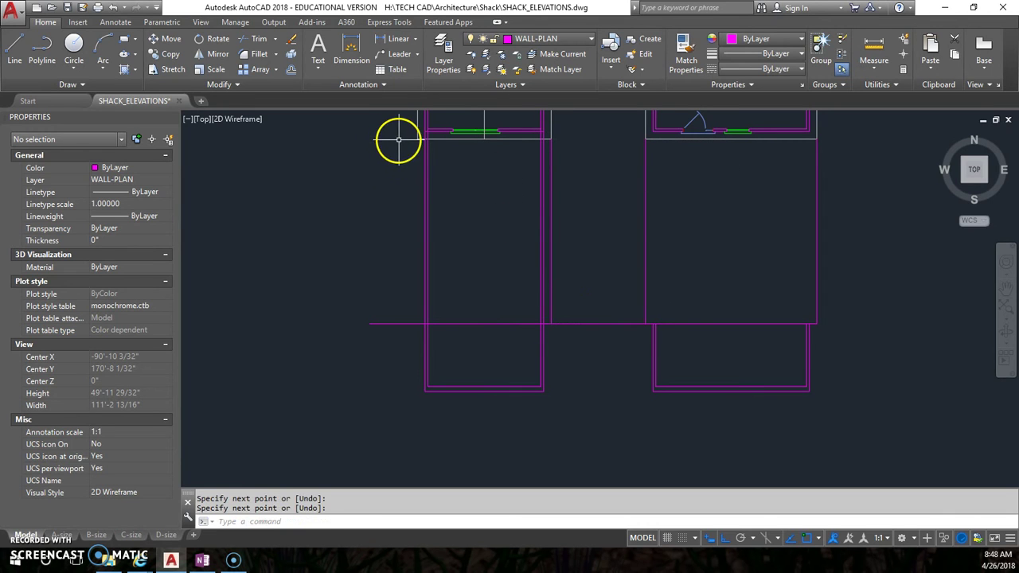
{"action": "key", "text": "Return"}
{"action": "left_click", "coordinate": [415, 139]}
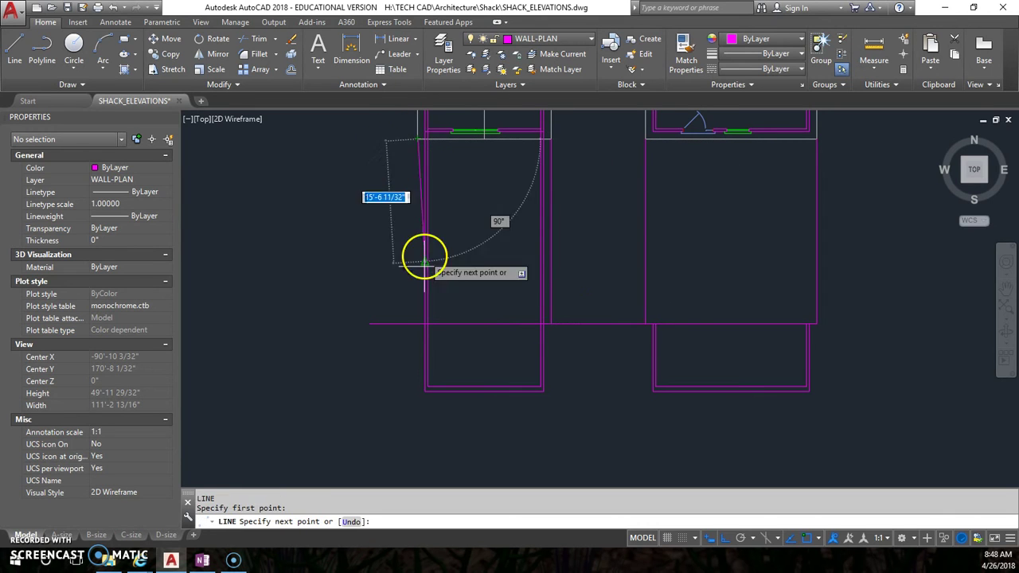
{"action": "left_click", "coordinate": [415, 315]}
{"action": "middle_click_drag", "start_coordinate": [508, 248], "coordinate": [494, 300]}
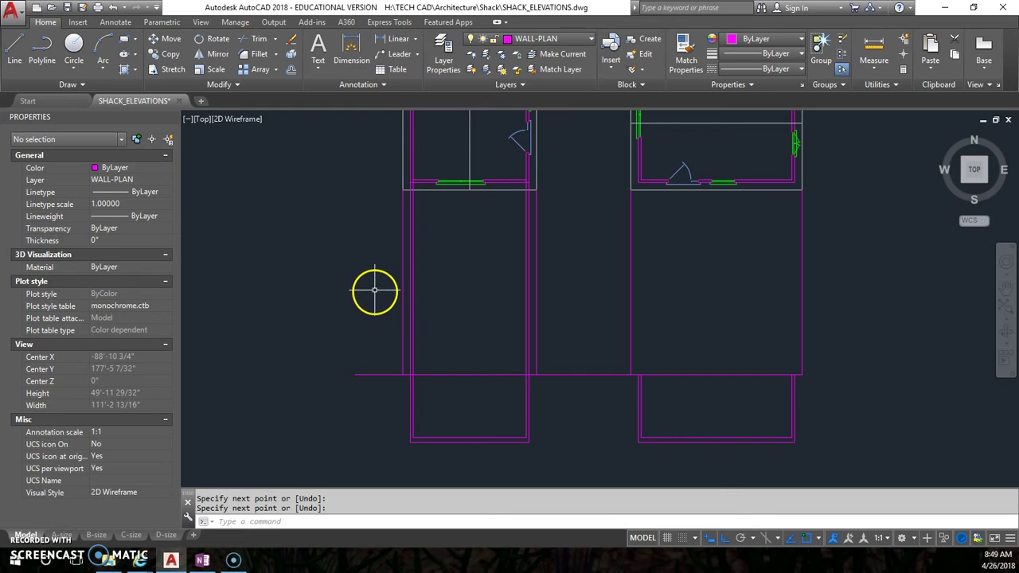
{"action": "scroll", "coordinate": [361, 344], "scroll_direction": "up", "scroll_amount": 2}
{"action": "middle_click_drag", "start_coordinate": [368, 350], "coordinate": [379, 326]}
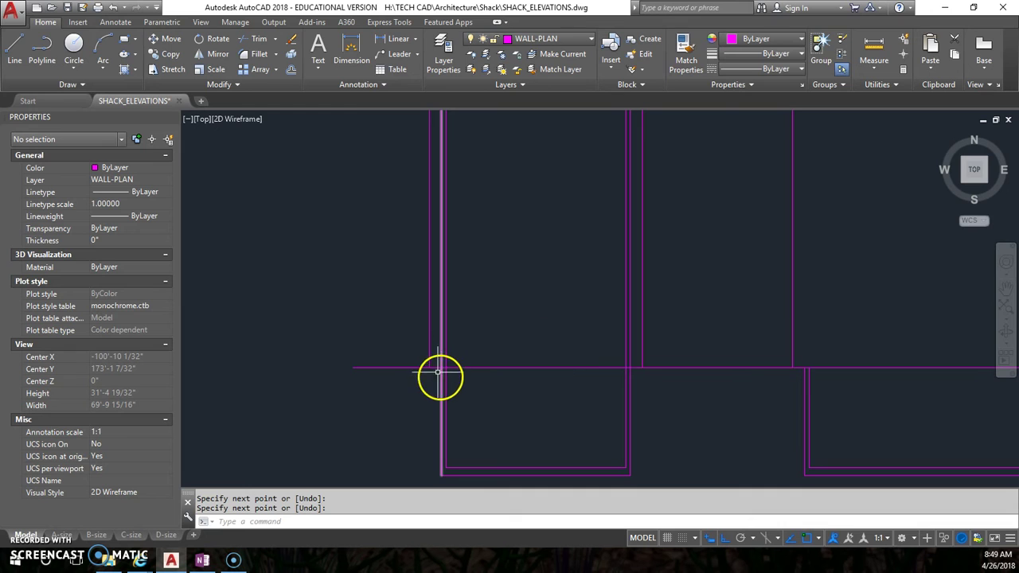
- Place the pitch triangle's starting corner left of the plans with Ortho on
{"action": "left_click", "coordinate": [14, 50]}
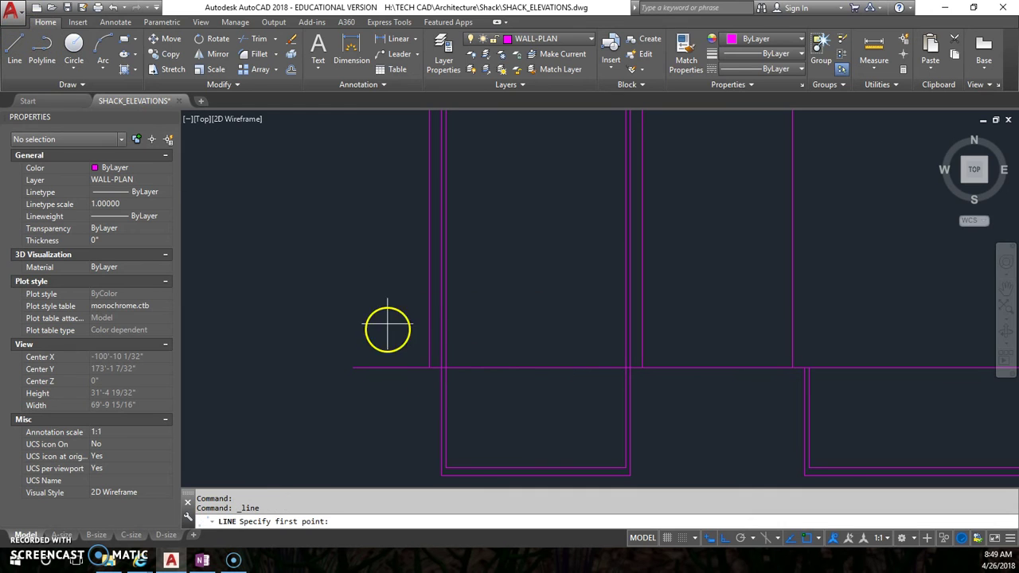
{"action": "left_click", "coordinate": [431, 367]}
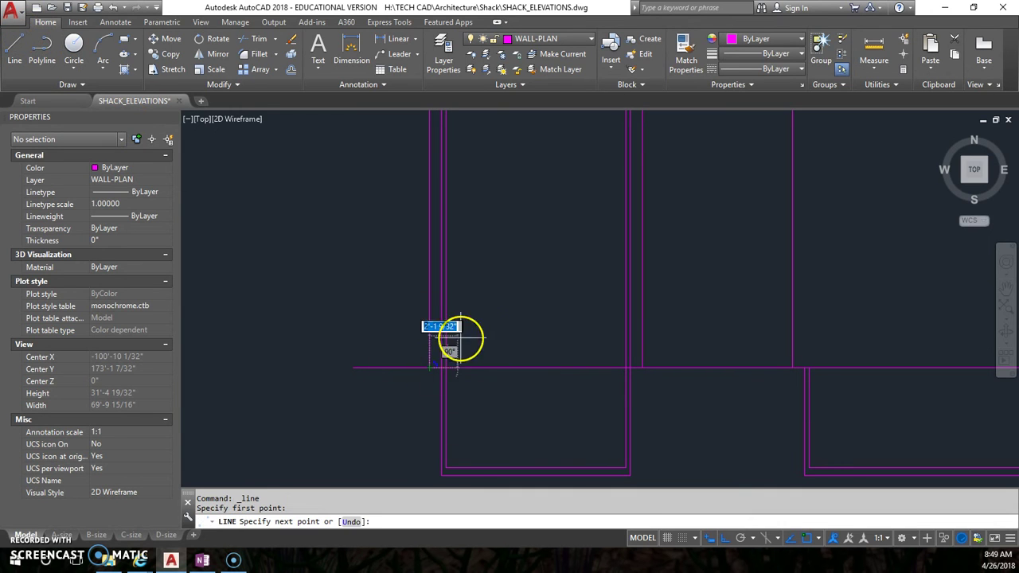
{"action": "left_click", "coordinate": [725, 539]}
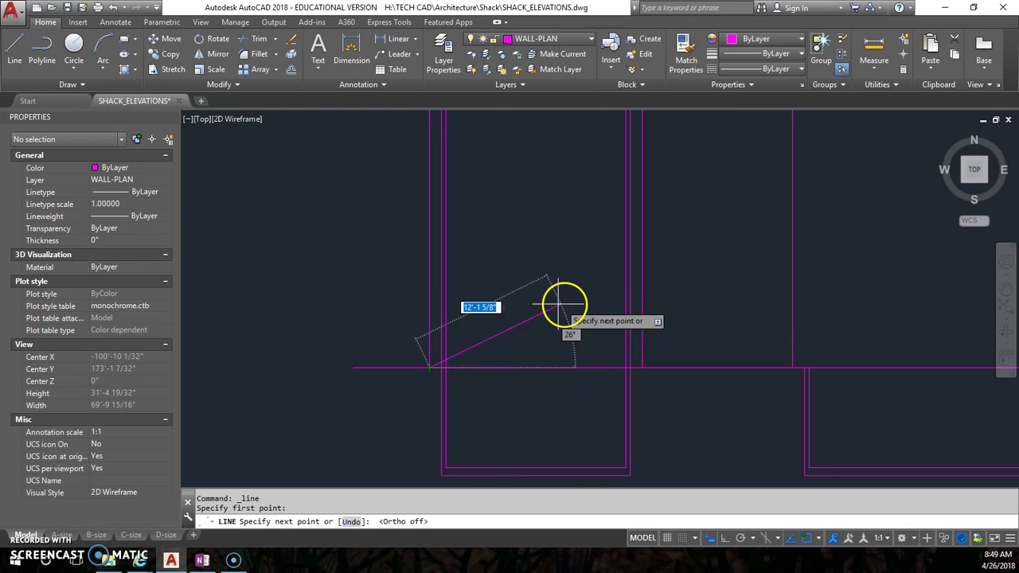
{"action": "key", "text": "Escape"}
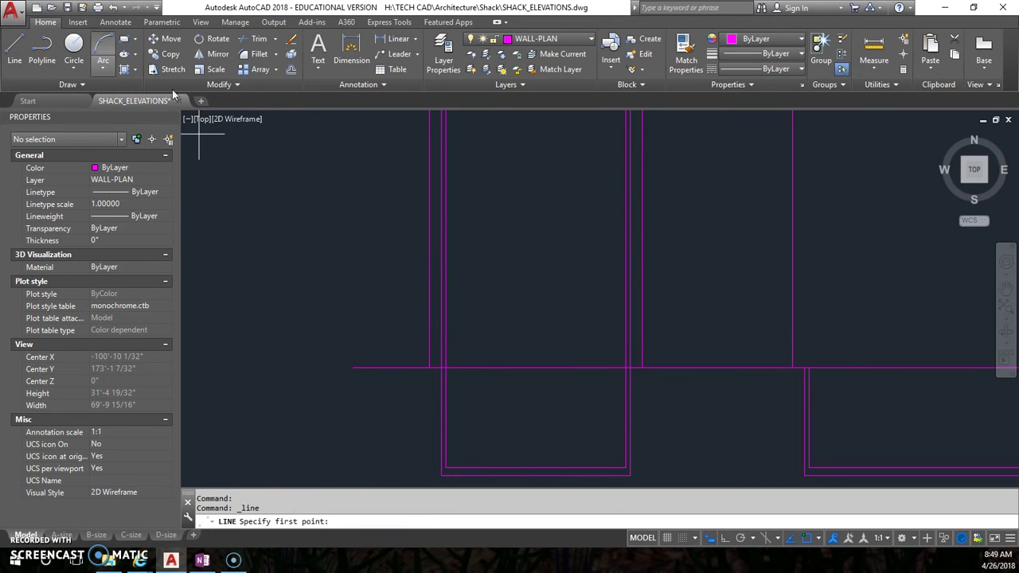
{"action": "left_click", "coordinate": [299, 321]}
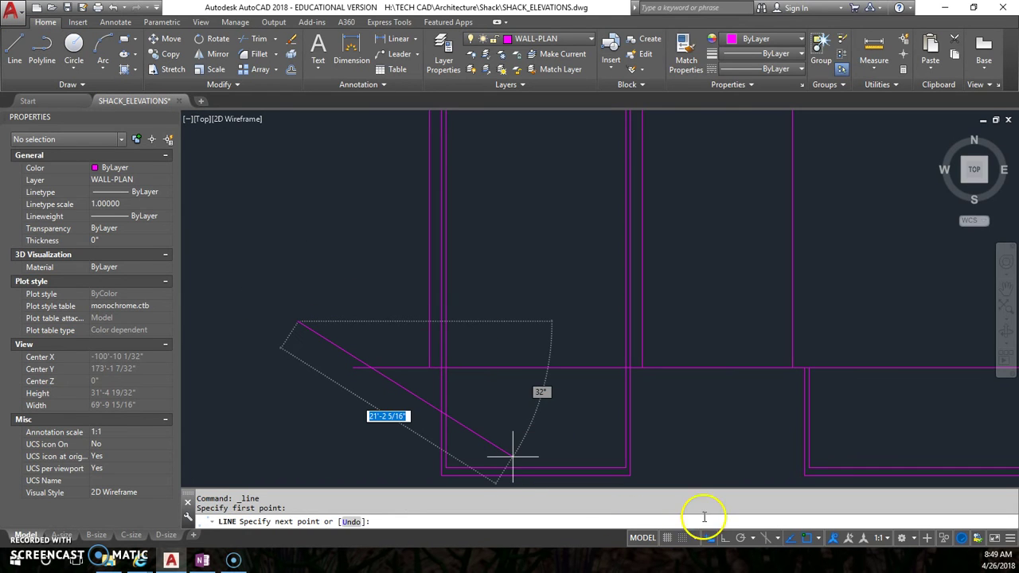
{"action": "left_click", "coordinate": [725, 538]}
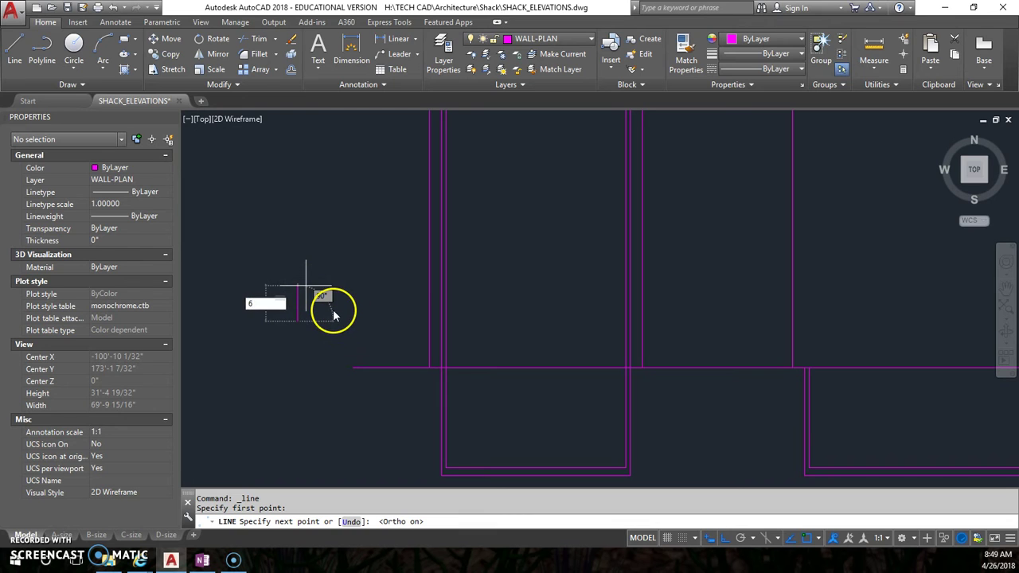
- Draw the 6-inch rise and 12-inch run, then close the triangle at its start point
{"action": "type", "text": "6"}
{"action": "key", "text": "Return"}
{"action": "scroll", "coordinate": [341, 306], "scroll_direction": "up", "scroll_amount": 3}
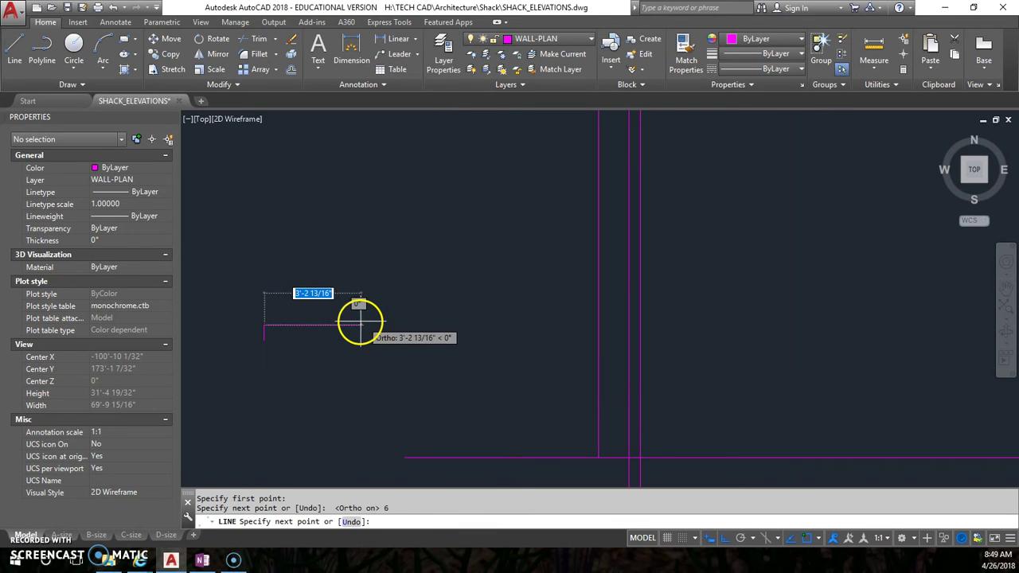
{"action": "type", "text": "12"}
{"action": "key", "text": "Return"}
{"action": "middle_click_drag", "start_coordinate": [289, 337], "coordinate": [424, 282]}
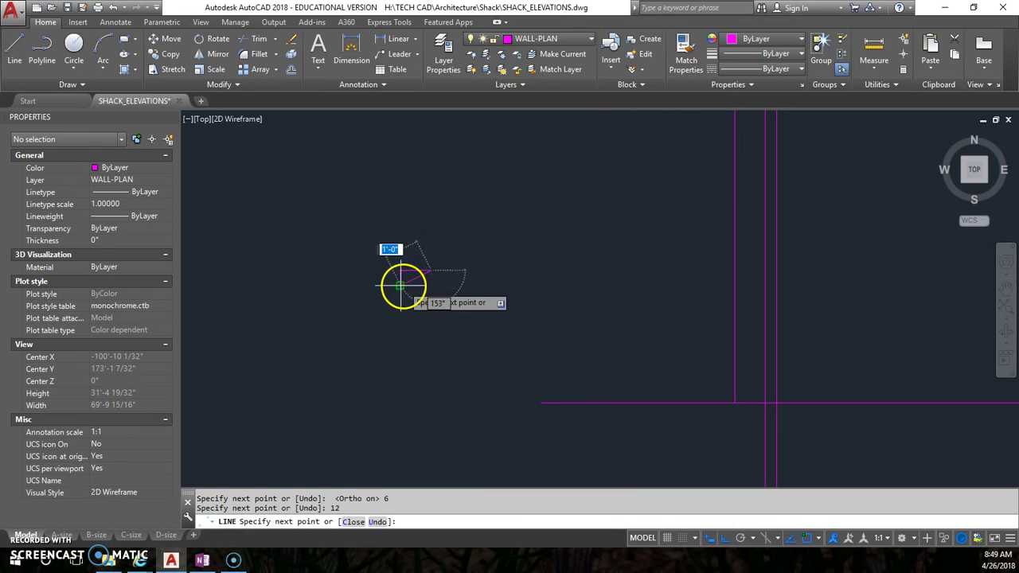
{"action": "left_click", "coordinate": [404, 286]}
{"action": "key", "text": "Return"}
{"action": "scroll", "coordinate": [414, 278], "scroll_direction": "up", "scroll_amount": 2}
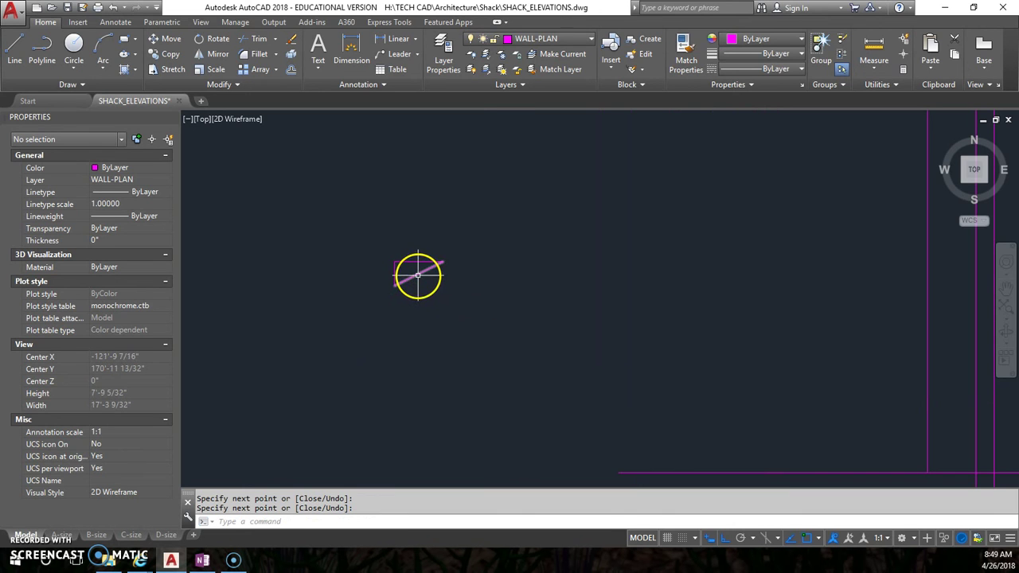
- Measure the angle between the triangle's two lines with an angular dimension, reading 27°
{"action": "left_click", "coordinate": [415, 41]}
{"action": "left_click", "coordinate": [401, 81]}
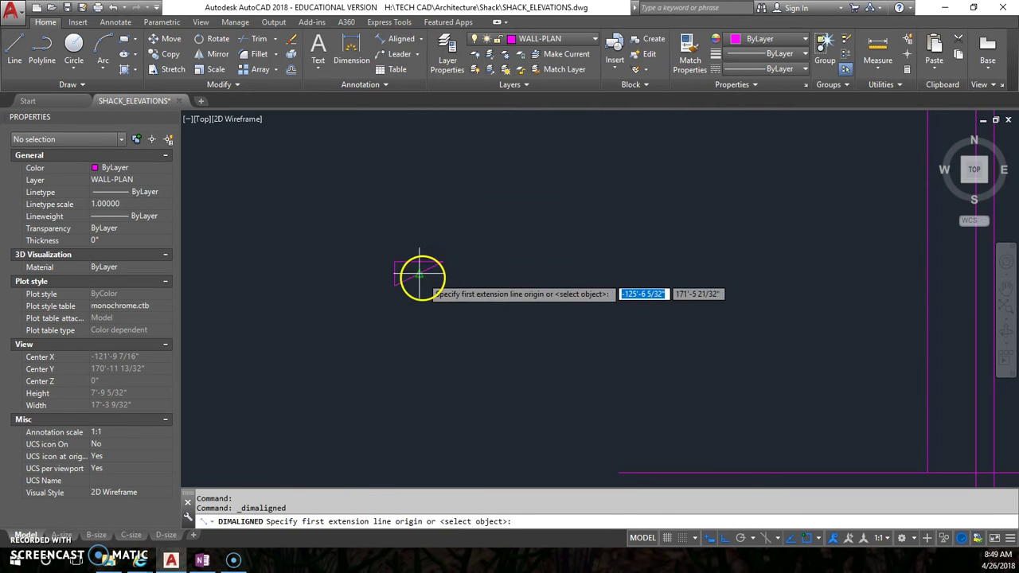
{"action": "left_click", "coordinate": [422, 42]}
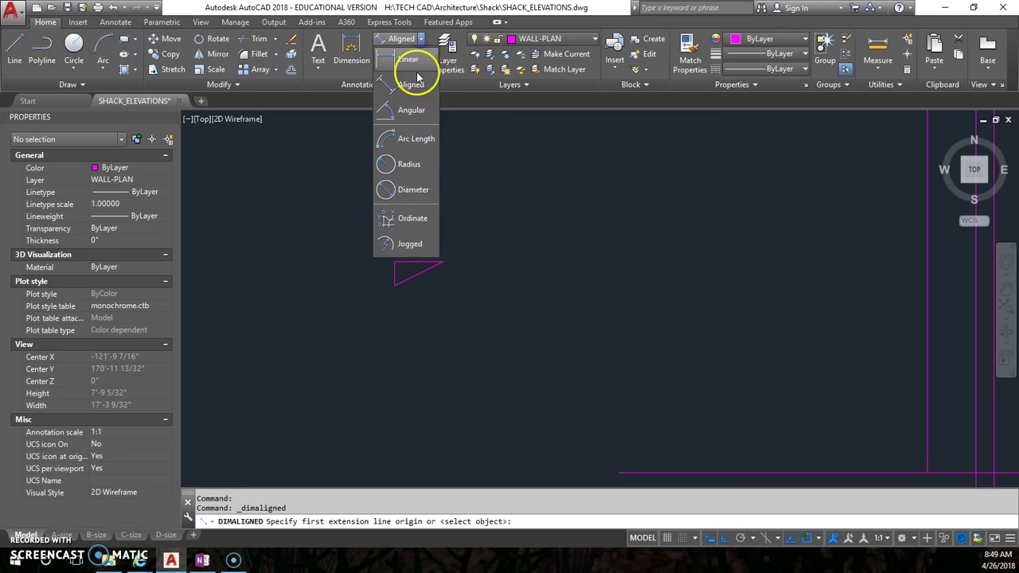
{"action": "left_click", "coordinate": [414, 116]}
{"action": "left_click", "coordinate": [420, 271]}
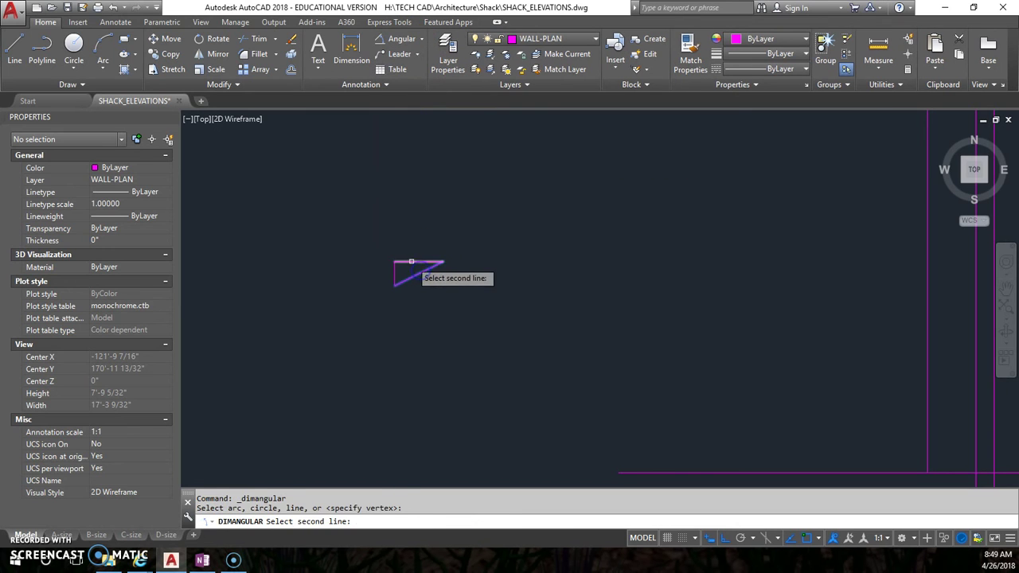
{"action": "left_click", "coordinate": [407, 266]}
{"action": "scroll", "coordinate": [493, 239], "scroll_direction": "down", "scroll_amount": 2}
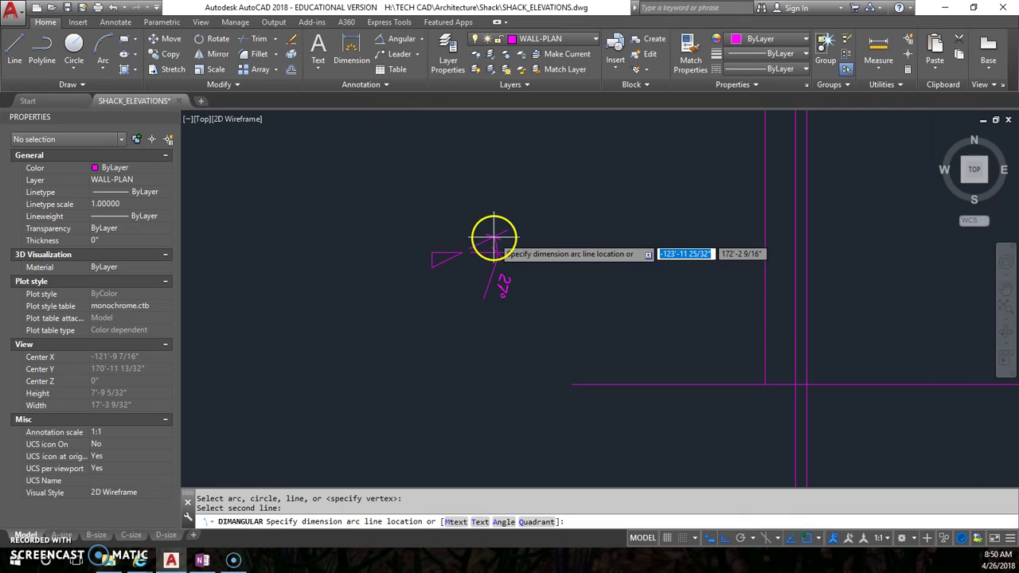
{"action": "middle_click_drag", "start_coordinate": [494, 239], "coordinate": [407, 231]}
{"action": "key", "text": "Escape"}
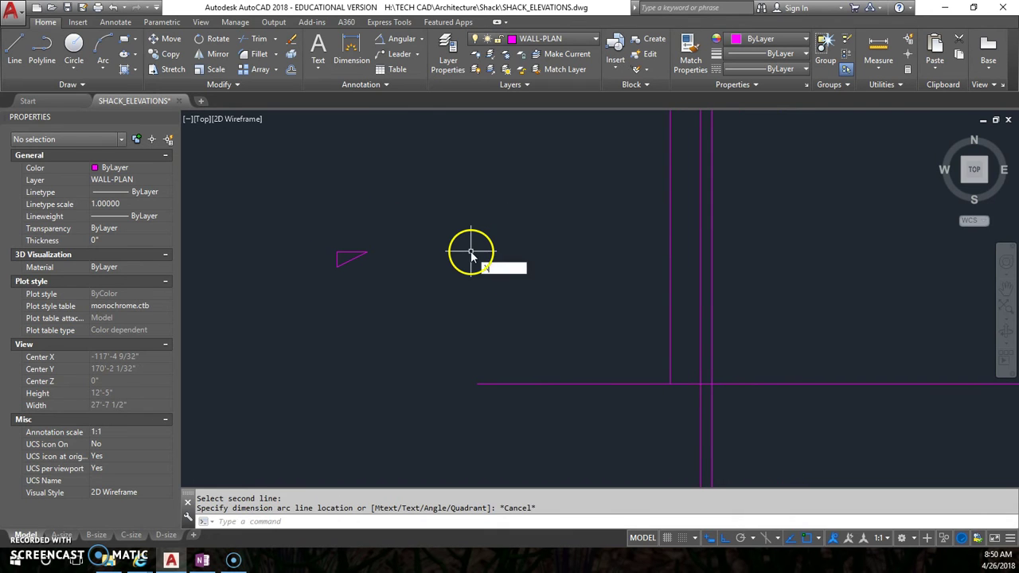
- Start a trial construction line at a 27° angle with XL
{"action": "type", "text": "xl"}
{"action": "key", "text": "Return"}
{"action": "type", "text": "a"}
{"action": "key", "text": "Return"}
{"action": "type", "text": "27"}
{"action": "key", "text": "Return"}
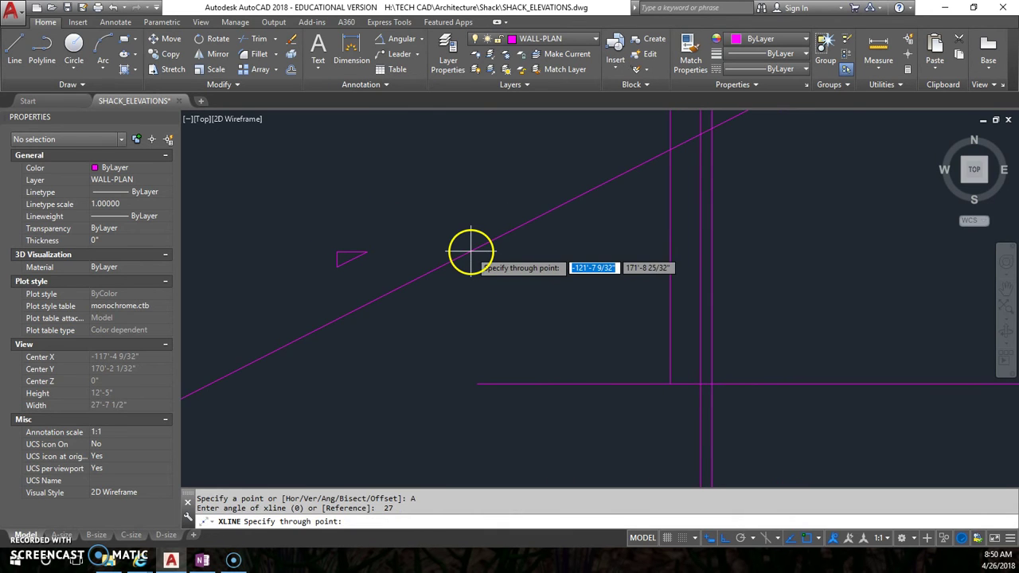
{"action": "scroll", "coordinate": [471, 251], "scroll_direction": "down", "scroll_amount": 3}
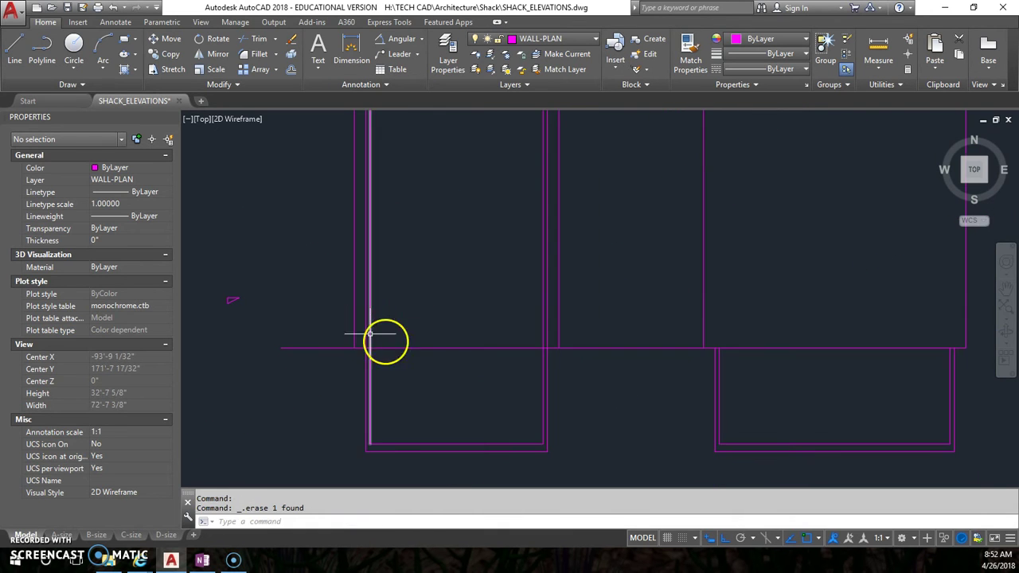
{"action": "scroll", "coordinate": [462, 336], "scroll_direction": "up", "scroll_amount": 2}
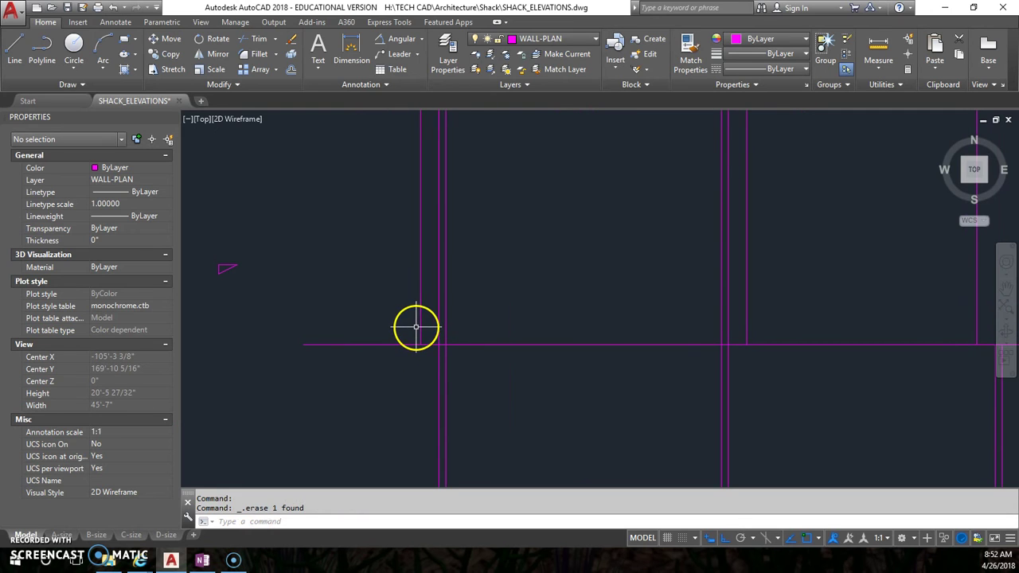
{"action": "scroll", "coordinate": [425, 341], "scroll_direction": "down", "scroll_amount": 2}
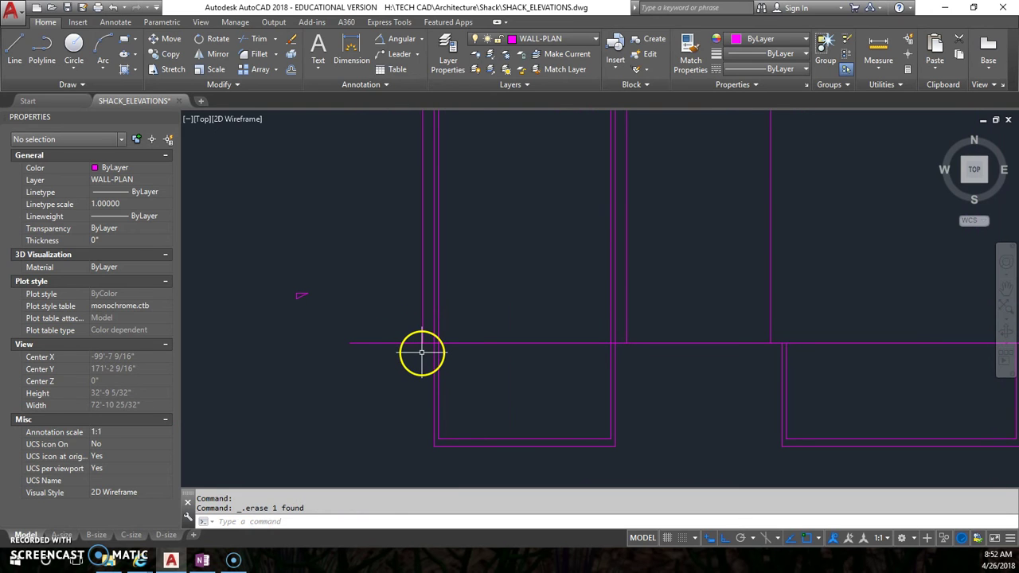
{"action": "middle_click_drag", "start_coordinate": [749, 368], "coordinate": [651, 365]}
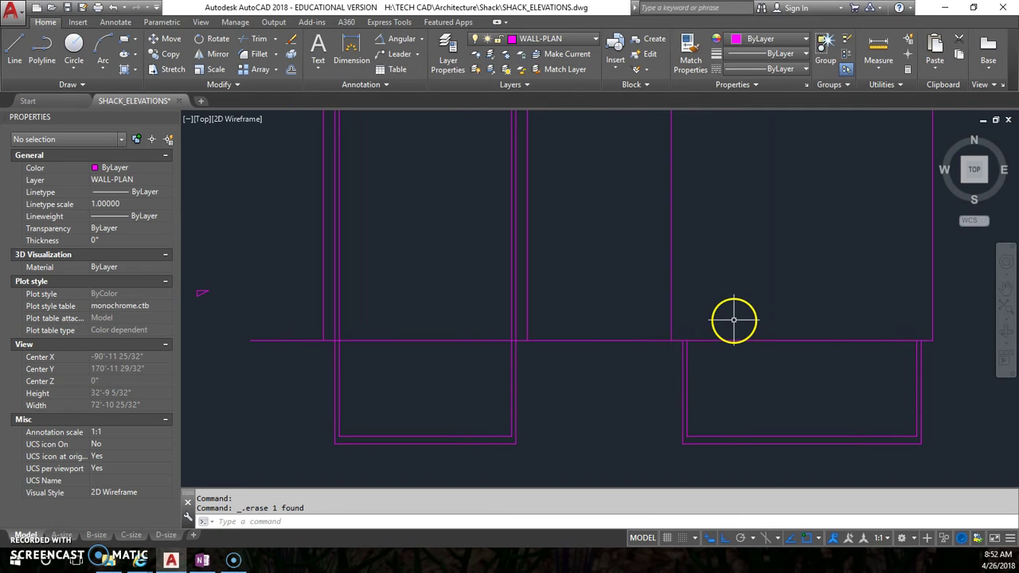
- Offset the ground line 8 inches upward and stretch the copy's left end further left
{"action": "type", "text": "o"}
{"action": "key", "text": "Return"}
{"action": "type", "text": "8"}
{"action": "key", "text": "Return"}
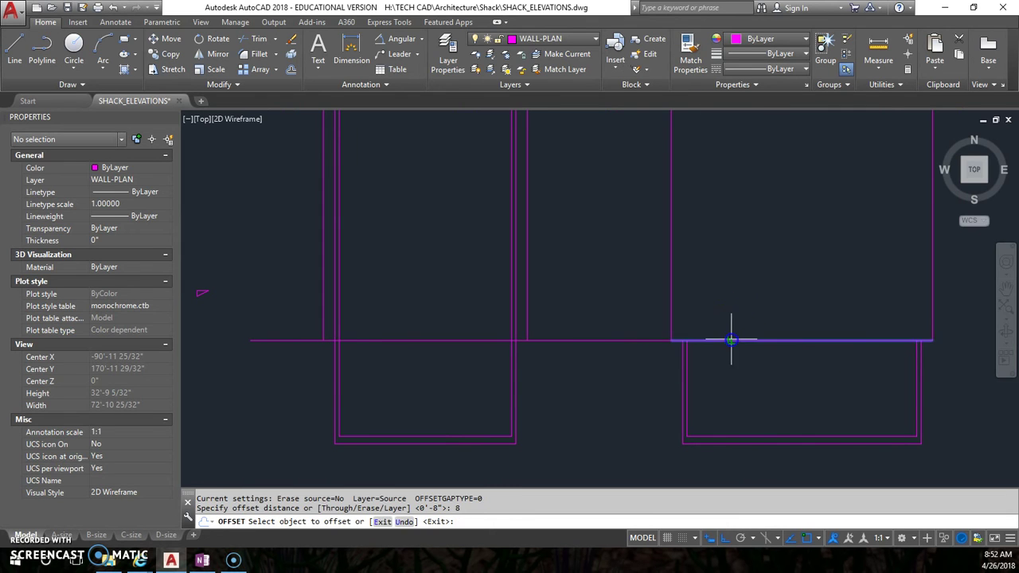
{"action": "left_click", "coordinate": [730, 341]}
{"action": "left_click", "coordinate": [728, 320]}
{"action": "right_click", "coordinate": [716, 322]}
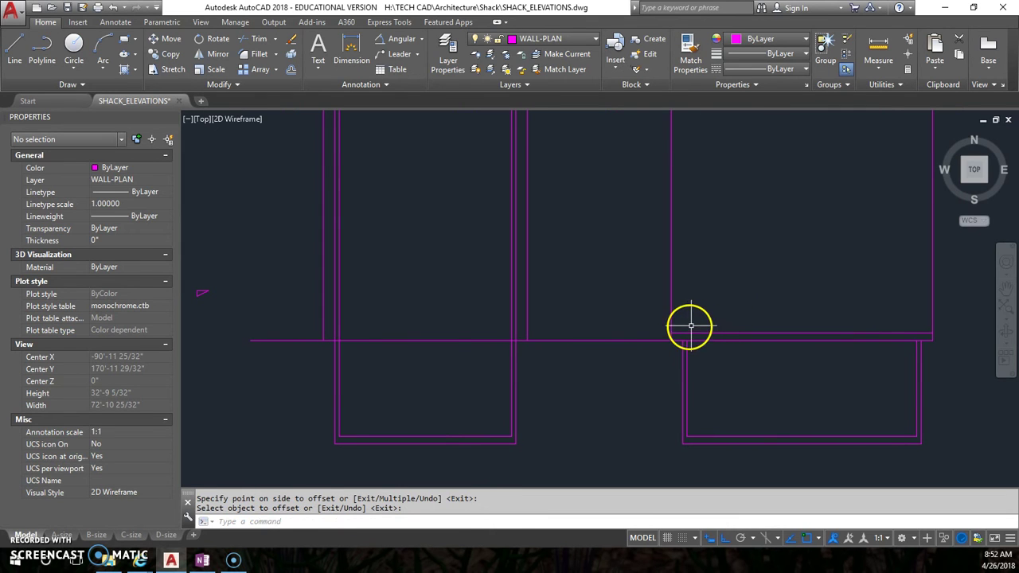
{"action": "left_click", "coordinate": [687, 333]}
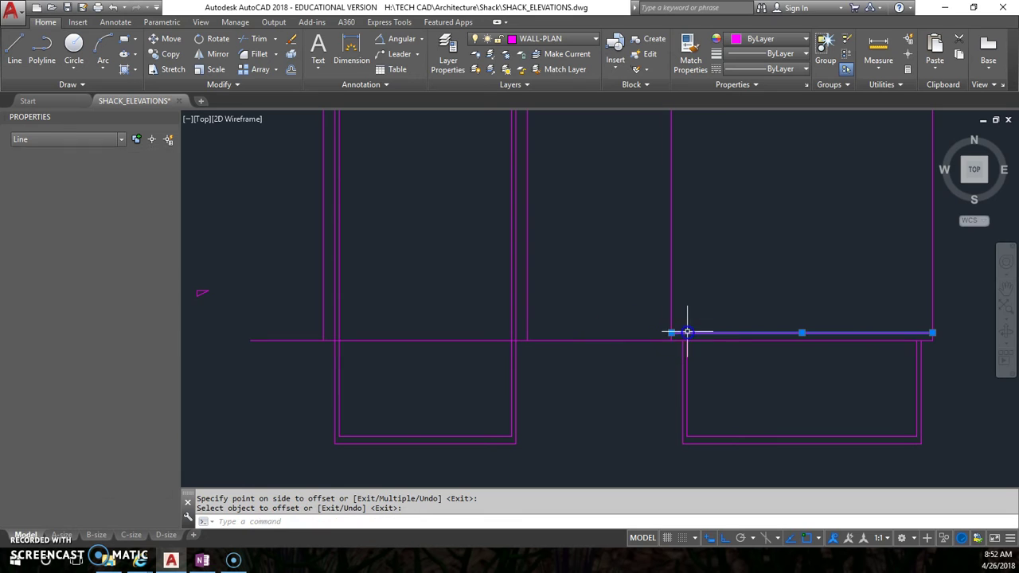
{"action": "left_click", "coordinate": [669, 334]}
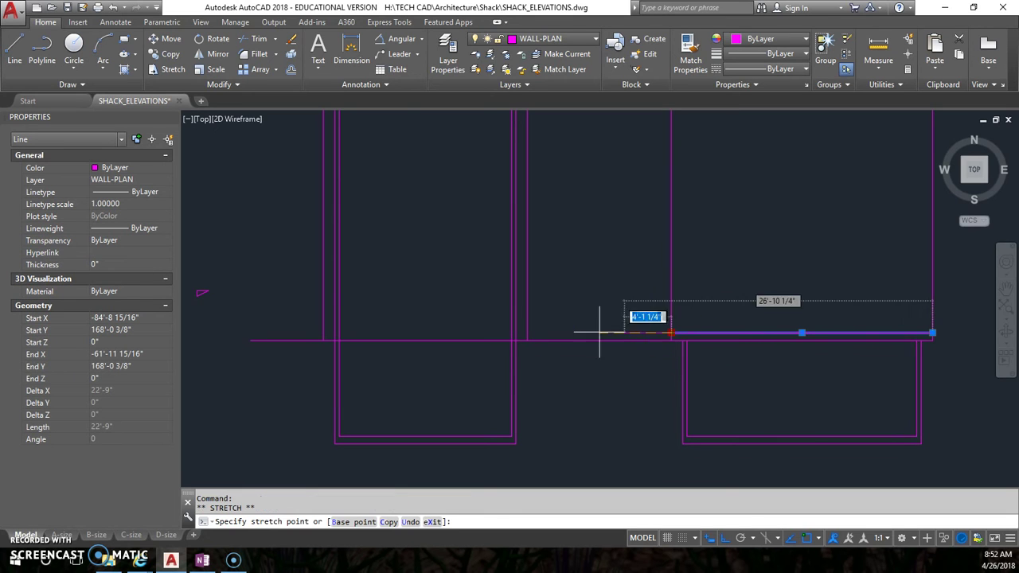
{"action": "left_click", "coordinate": [324, 332]}
{"action": "key", "text": "Escape"}
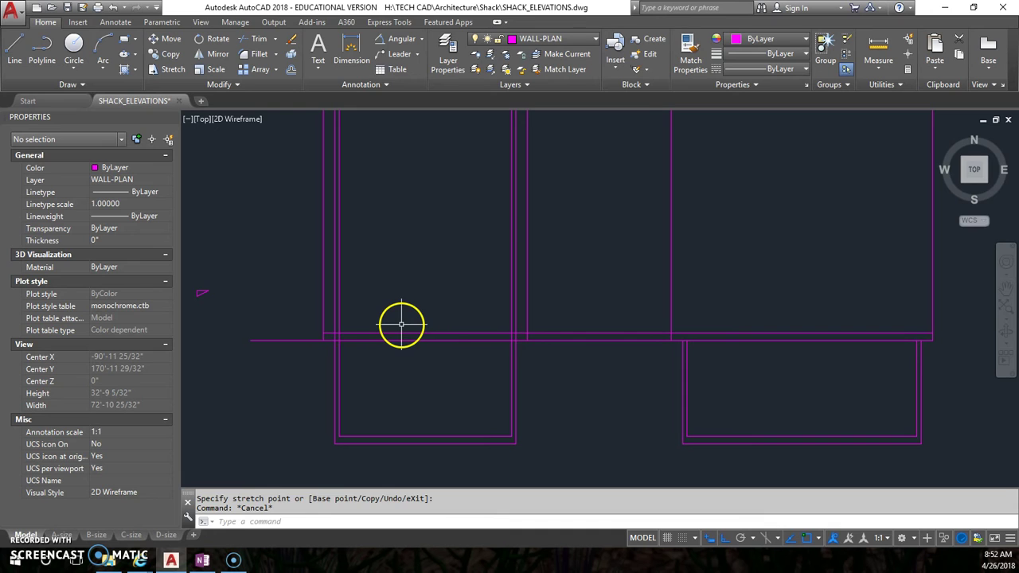
- Place a 27° construction line through the left wall corner
{"action": "type", "text": "xl"}
{"action": "key", "text": "Return"}
{"action": "type", "text": "a"}
{"action": "key", "text": "Return"}
{"action": "type", "text": "2"}
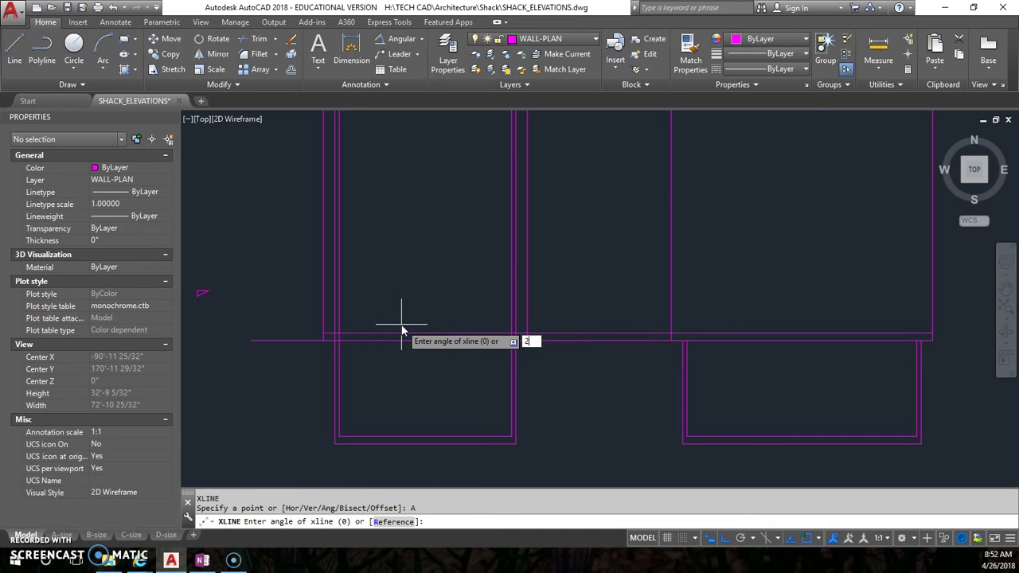
{"action": "type", "text": "7"}
{"action": "key", "text": "Return"}
{"action": "left_click", "coordinate": [317, 333]}
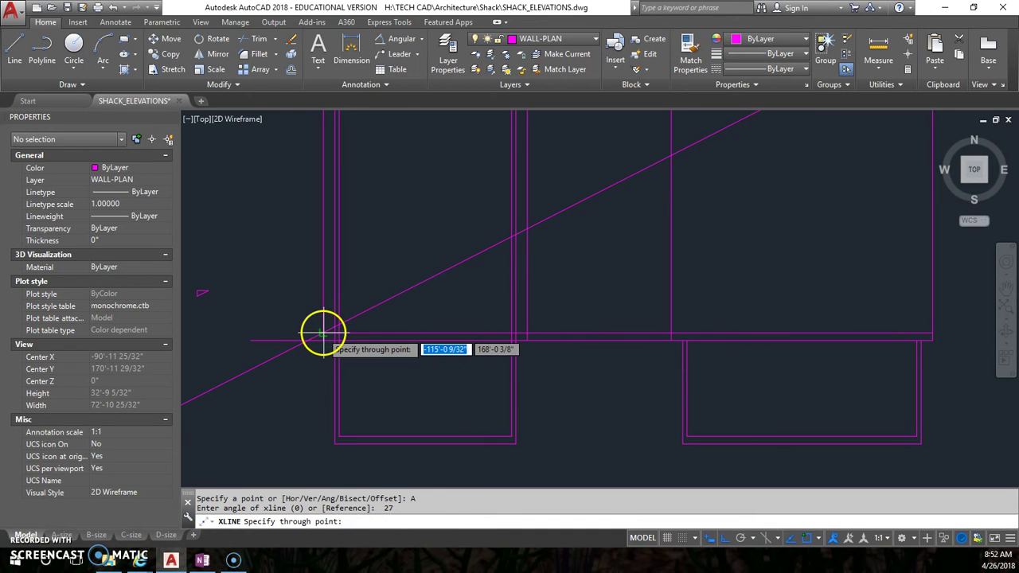
{"action": "right_click", "coordinate": [360, 333]}
- Place a −27° construction line through the opposite wall corner
{"action": "right_click", "coordinate": [373, 332]}
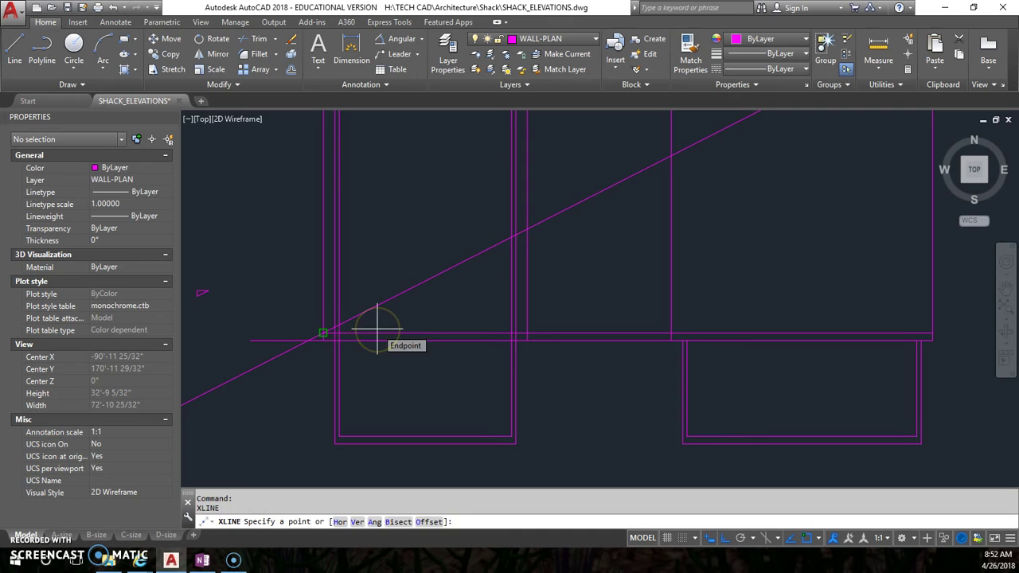
{"action": "key", "text": "Escape"}
{"action": "key", "text": "Return"}
{"action": "type", "text": "A"}
{"action": "key", "text": "Return"}
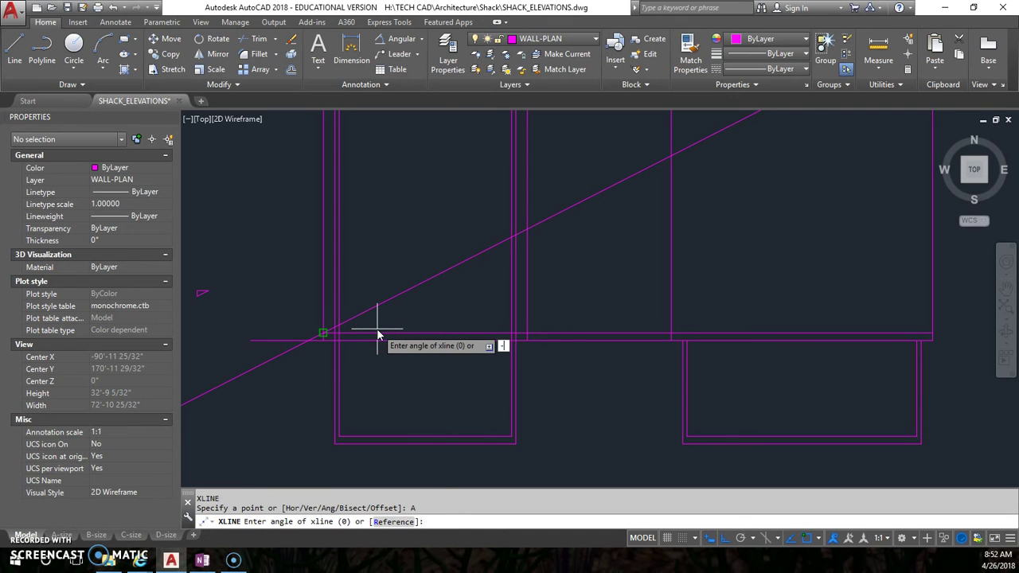
{"action": "type", "text": "-27"}
{"action": "key", "text": "Return"}
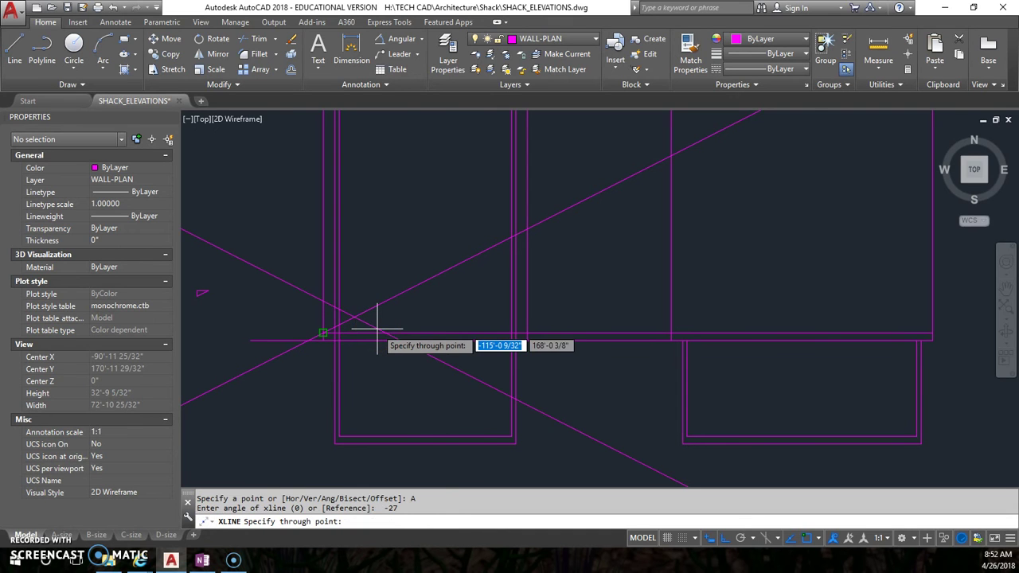
{"action": "left_click", "coordinate": [527, 331]}
{"action": "key", "text": "Escape"}
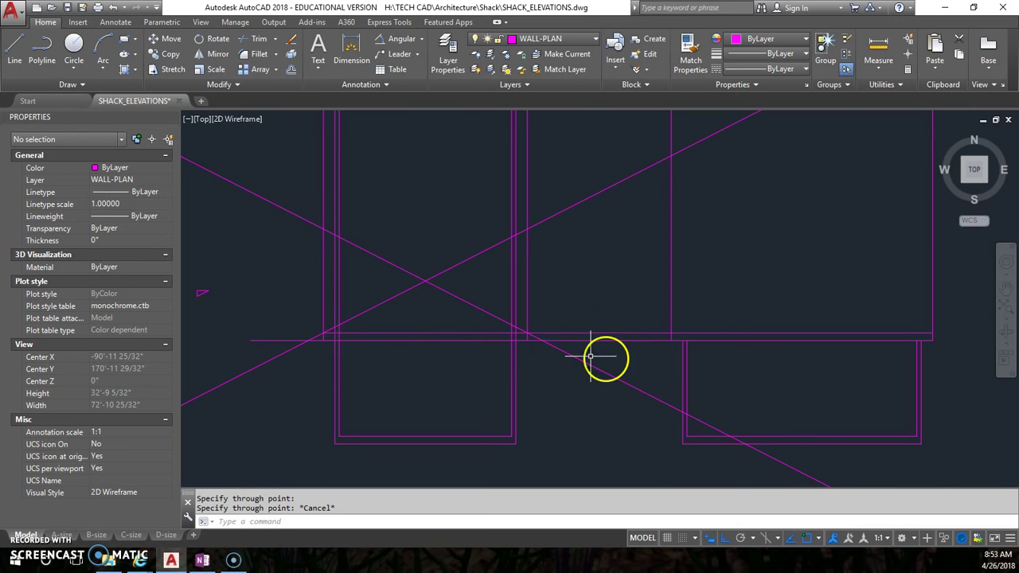
- Trim the upper parts of the left and right wall lines back to the roof construction lines
{"action": "middle_click_drag", "start_coordinate": [404, 321], "coordinate": [496, 327]}
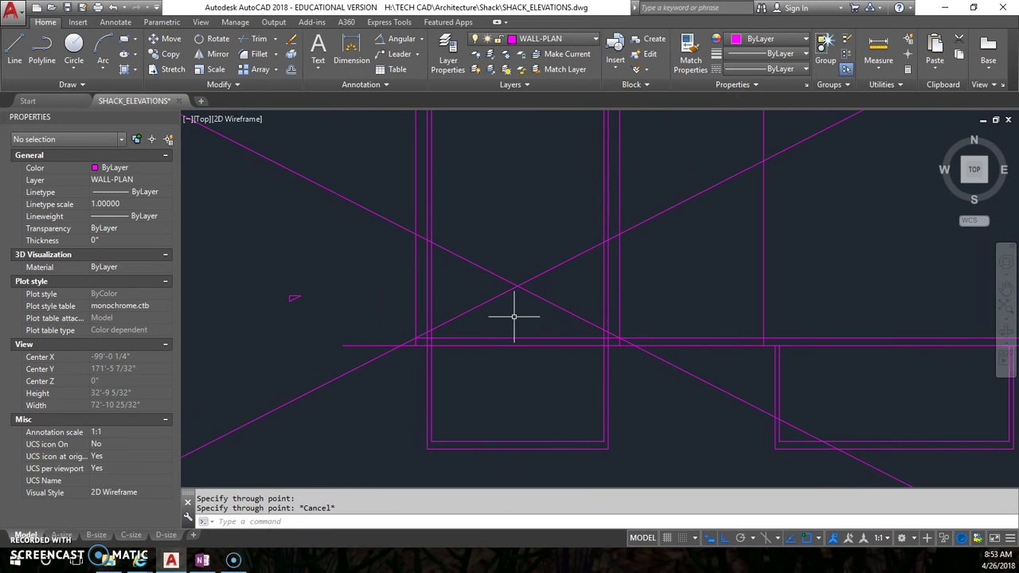
{"action": "key", "text": "Return"}
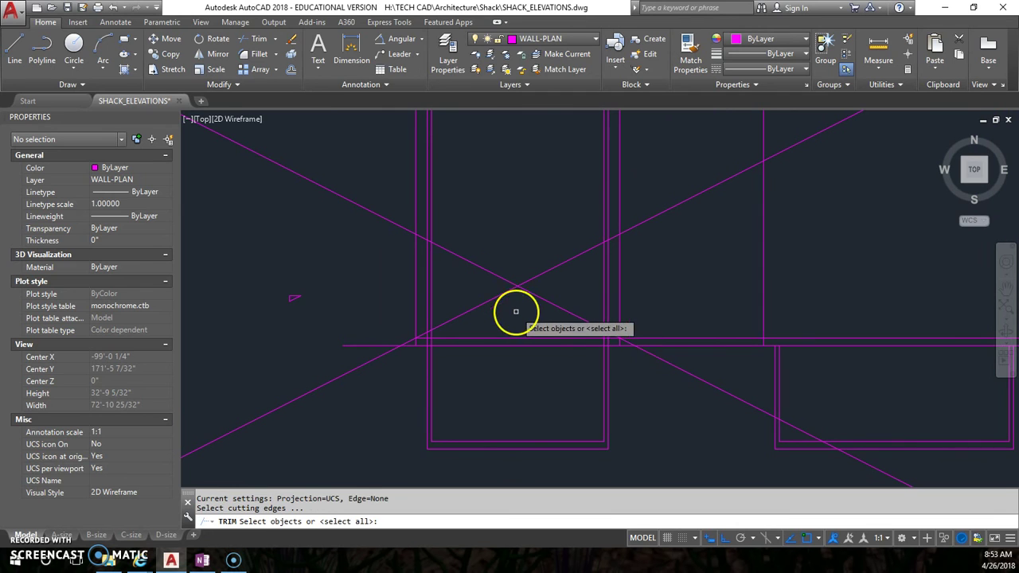
{"action": "left_click", "coordinate": [573, 344]}
{"action": "left_click", "coordinate": [574, 324]}
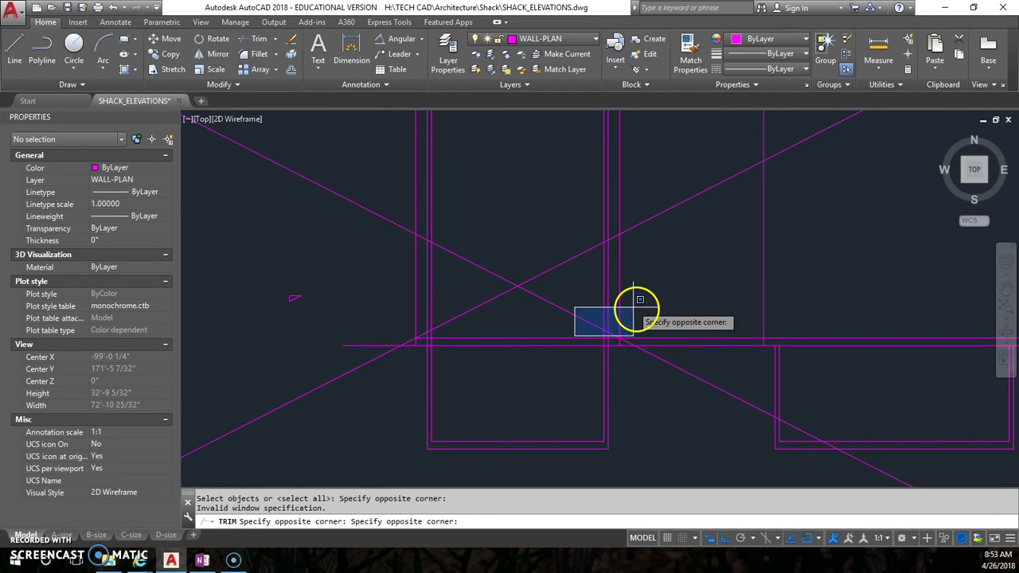
{"action": "left_click", "coordinate": [631, 310]}
{"action": "key", "text": "Return"}
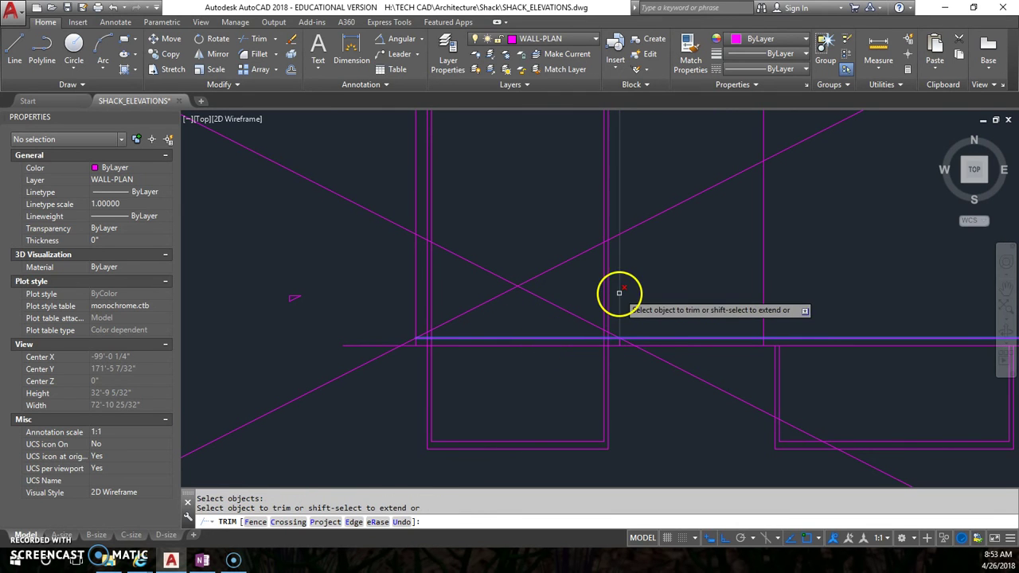
{"action": "left_click", "coordinate": [620, 292]}
{"action": "left_click", "coordinate": [415, 296]}
{"action": "scroll", "coordinate": [446, 337], "scroll_direction": "up", "scroll_amount": 3}
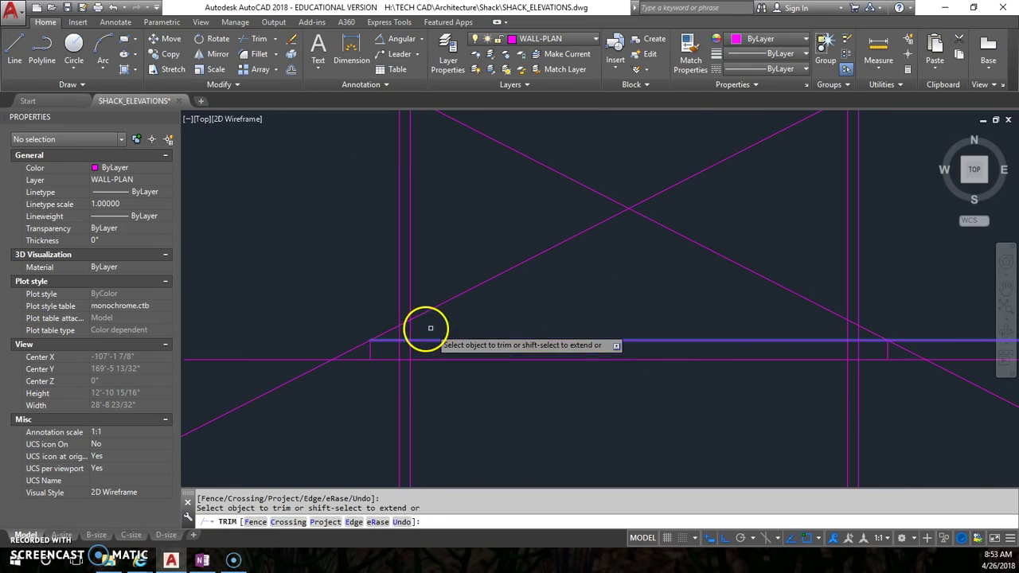
- Trim the diagonal and horizontal segments between the walls, using all lines as cutting edges
{"action": "key", "text": "Return"}
{"action": "key", "text": "Return"}
{"action": "scroll", "coordinate": [441, 318], "scroll_direction": "down", "scroll_amount": 2}
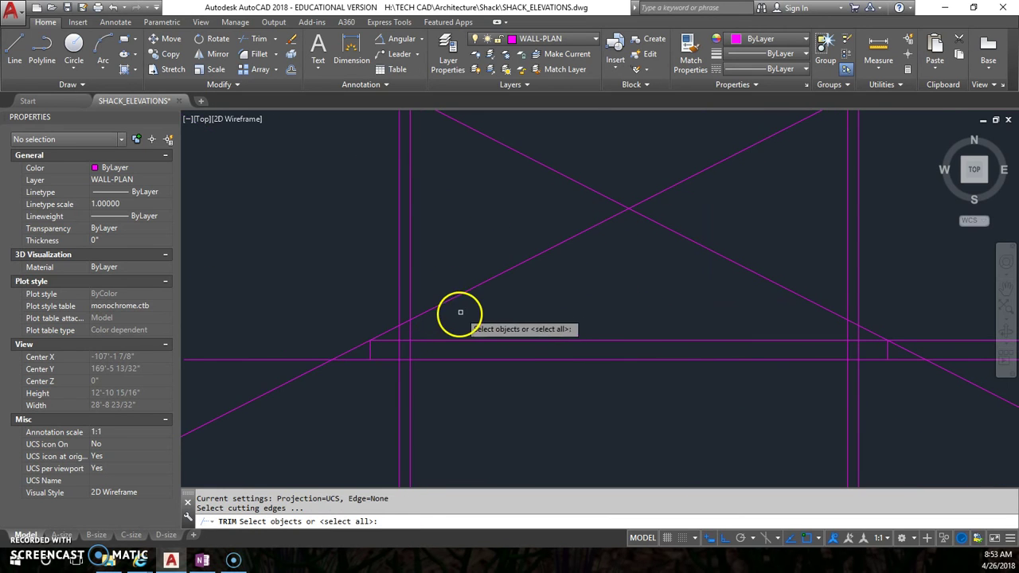
{"action": "scroll", "coordinate": [454, 311], "scroll_direction": "up", "scroll_amount": 3}
{"action": "key", "text": "Return"}
{"action": "scroll", "coordinate": [398, 335], "scroll_direction": "up", "scroll_amount": 2}
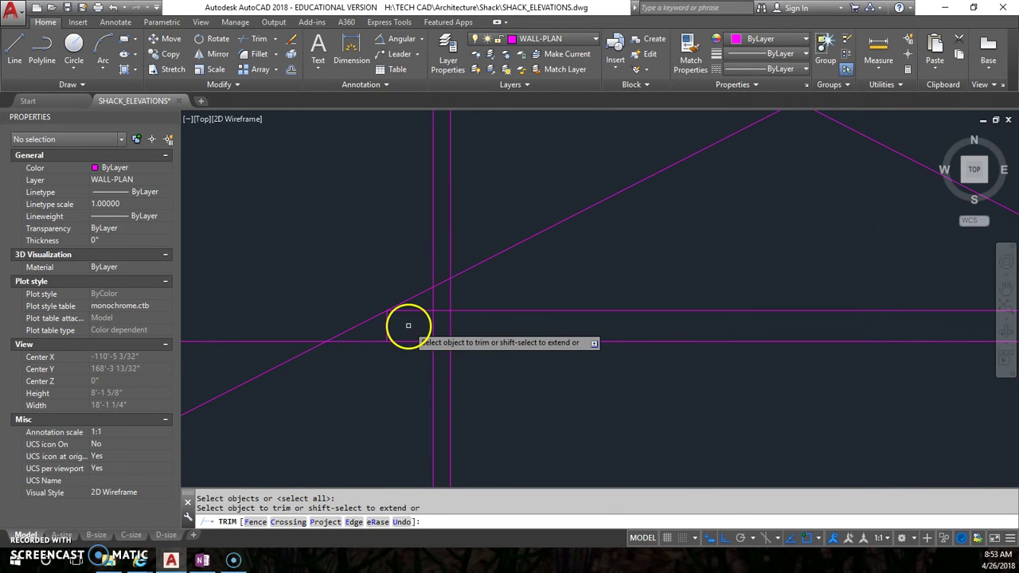
{"action": "key", "text": "Escape"}
{"action": "key", "text": "Return"}
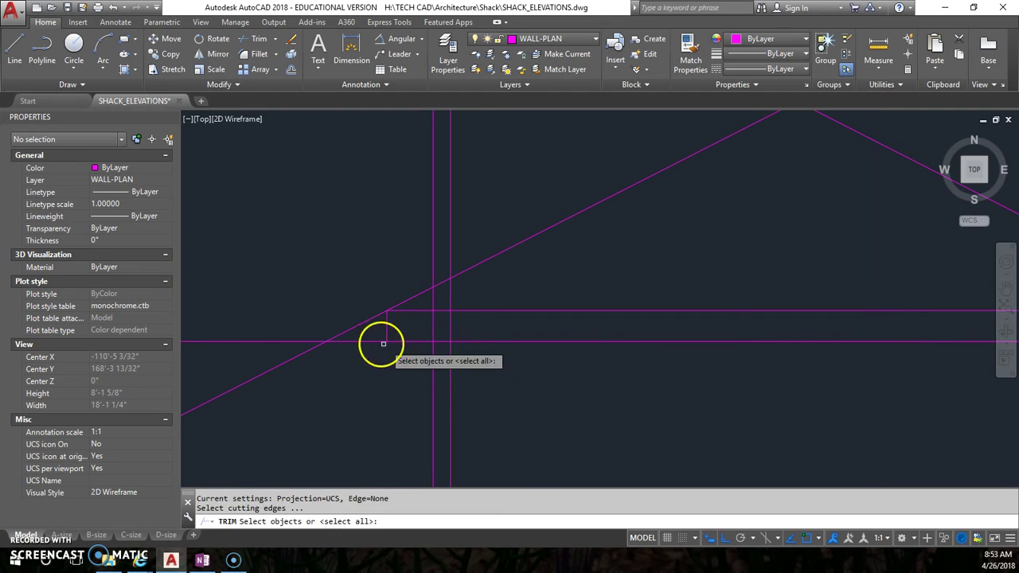
{"action": "key", "text": "Return"}
{"action": "scroll", "coordinate": [406, 341], "scroll_direction": "down", "scroll_amount": 5}
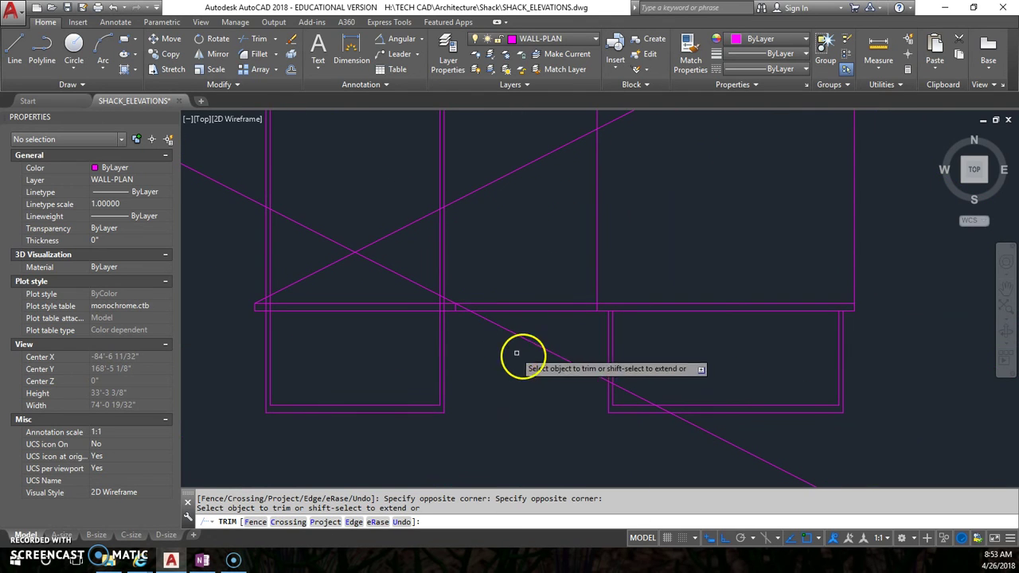
{"action": "left_click", "coordinate": [538, 375]}
{"action": "left_click", "coordinate": [491, 275]}
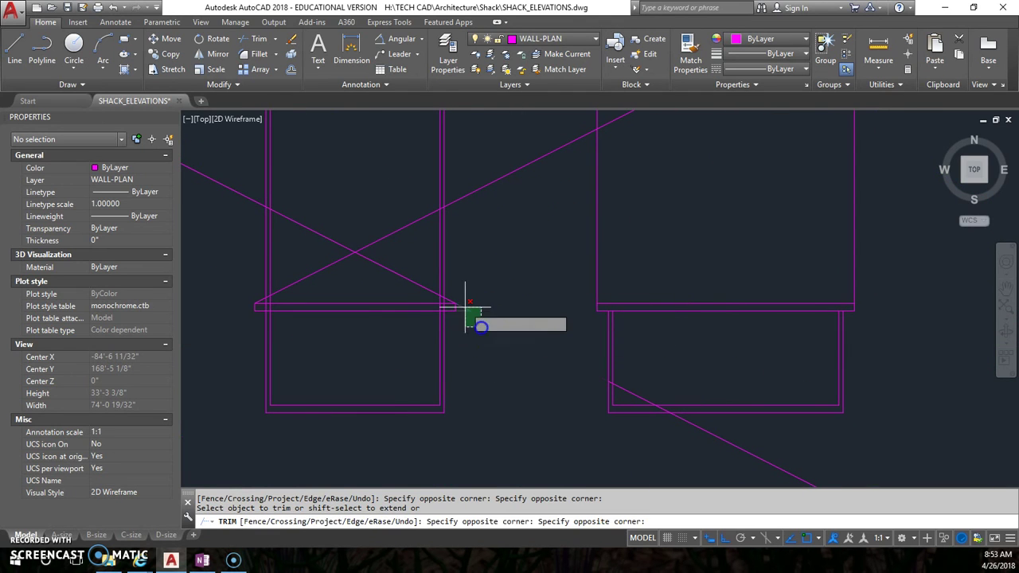
- Trim the roof diagonals and lower wall lines near the right and left gable walls
{"action": "middle_click_drag", "start_coordinate": [501, 275], "coordinate": [528, 268]}
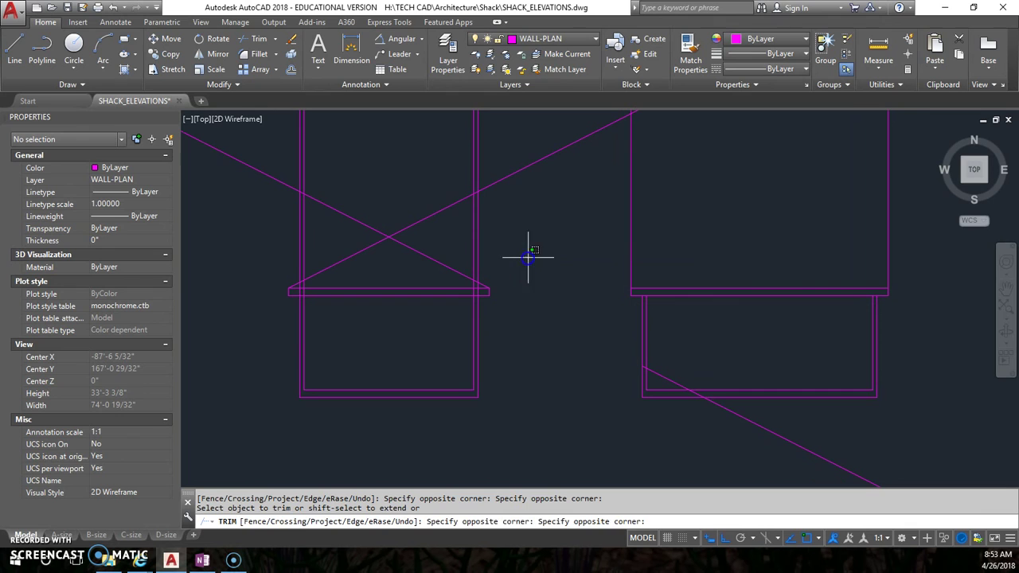
{"action": "left_click", "coordinate": [439, 188]}
{"action": "left_click", "coordinate": [474, 206]}
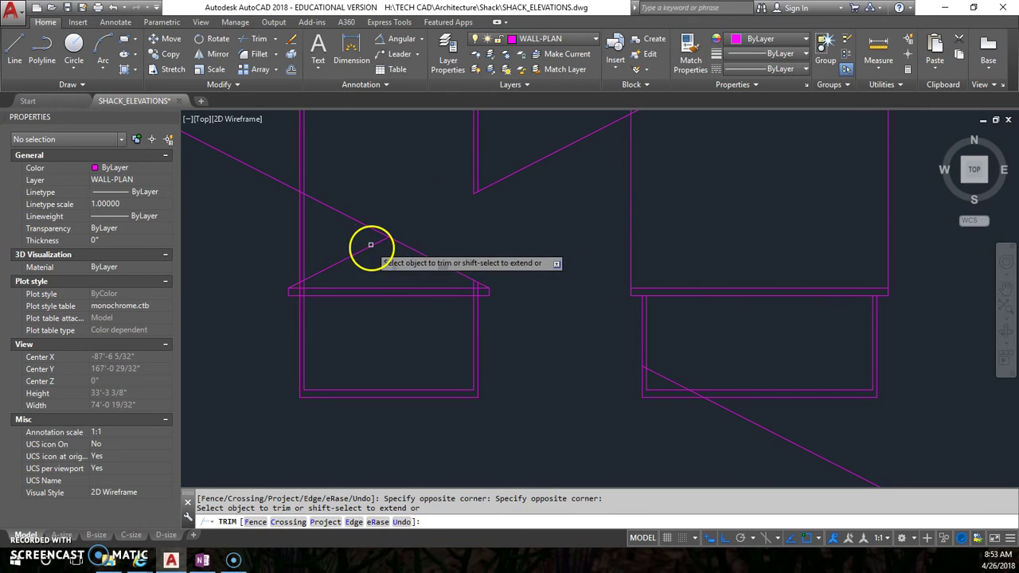
{"action": "left_click", "coordinate": [320, 217]}
{"action": "left_click", "coordinate": [291, 198]}
{"action": "key", "text": "Escape"}
- Erase the leftover construction lines at upper right and upper left and the stray lower-right diagonal
{"action": "left_click", "coordinate": [526, 214]}
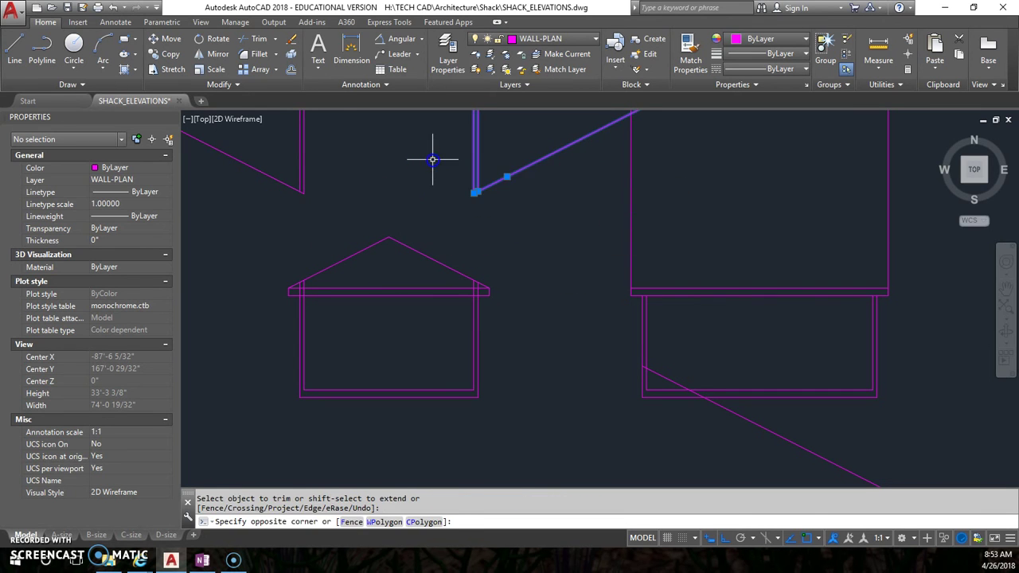
{"action": "left_click", "coordinate": [426, 163]}
{"action": "key", "text": "Delete"}
{"action": "left_click", "coordinate": [348, 213]}
{"action": "left_click", "coordinate": [282, 174]}
{"action": "key", "text": "Delete"}
{"action": "scroll", "coordinate": [634, 253], "scroll_direction": "down", "scroll_amount": 5}
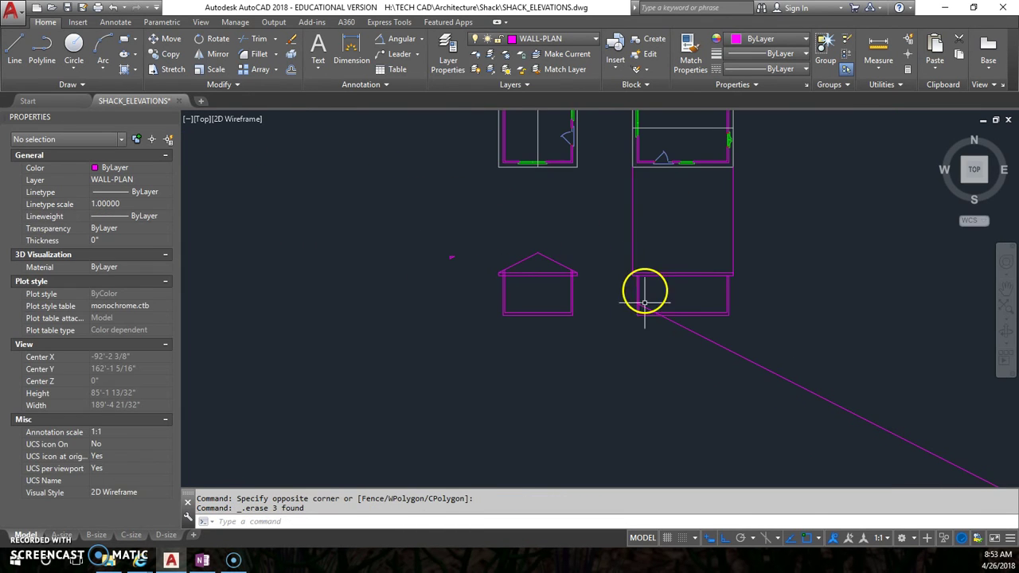
{"action": "scroll", "coordinate": [682, 316], "scroll_direction": "up", "scroll_amount": 3}
{"action": "left_click", "coordinate": [729, 326]}
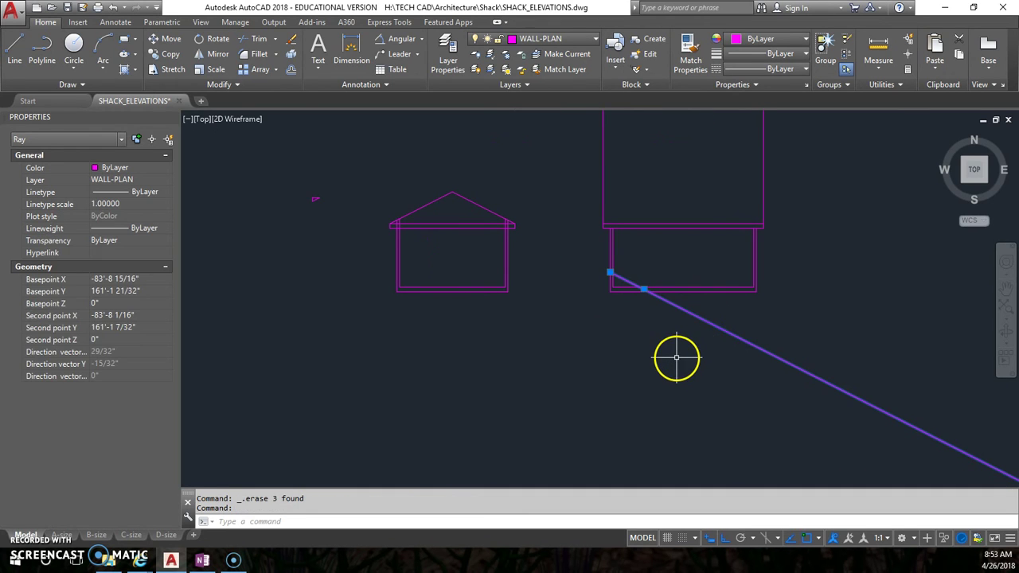
{"action": "key", "text": "Delete"}
{"action": "scroll", "coordinate": [440, 233], "scroll_direction": "up", "scroll_amount": 4}
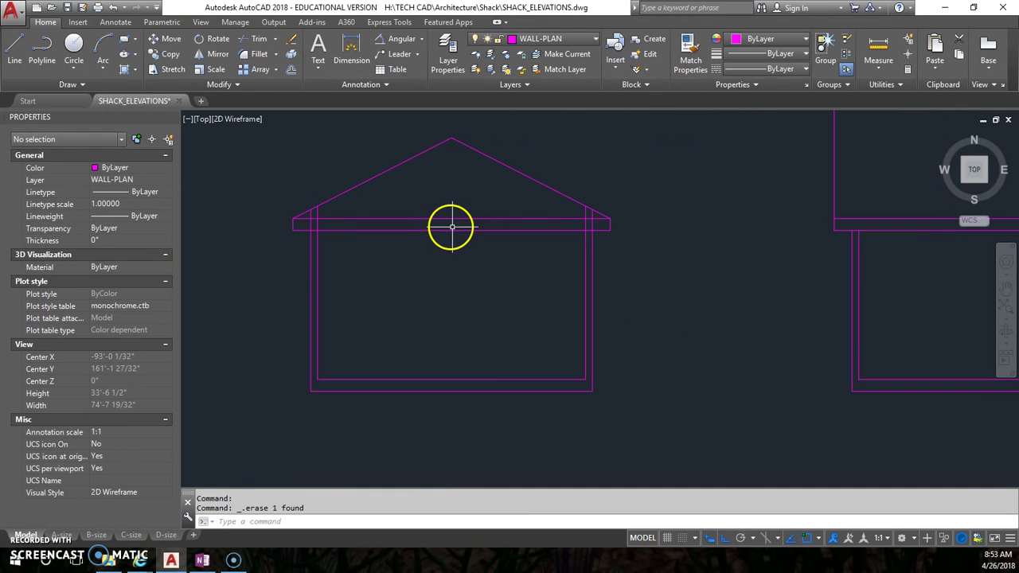
{"action": "middle_click_drag", "start_coordinate": [513, 305], "coordinate": [516, 330]}
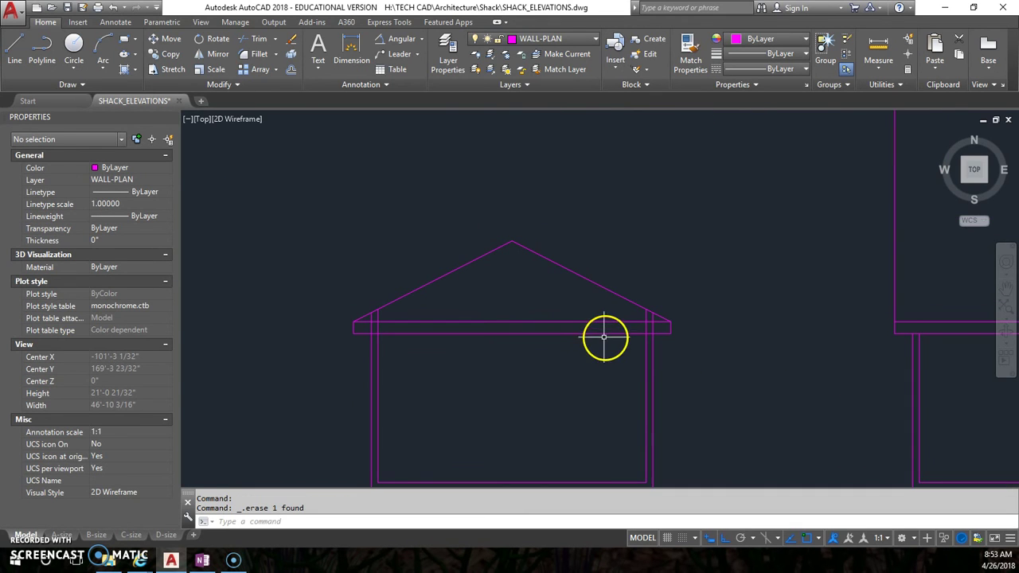
{"action": "scroll", "coordinate": [483, 337], "scroll_direction": "down", "scroll_amount": 2}
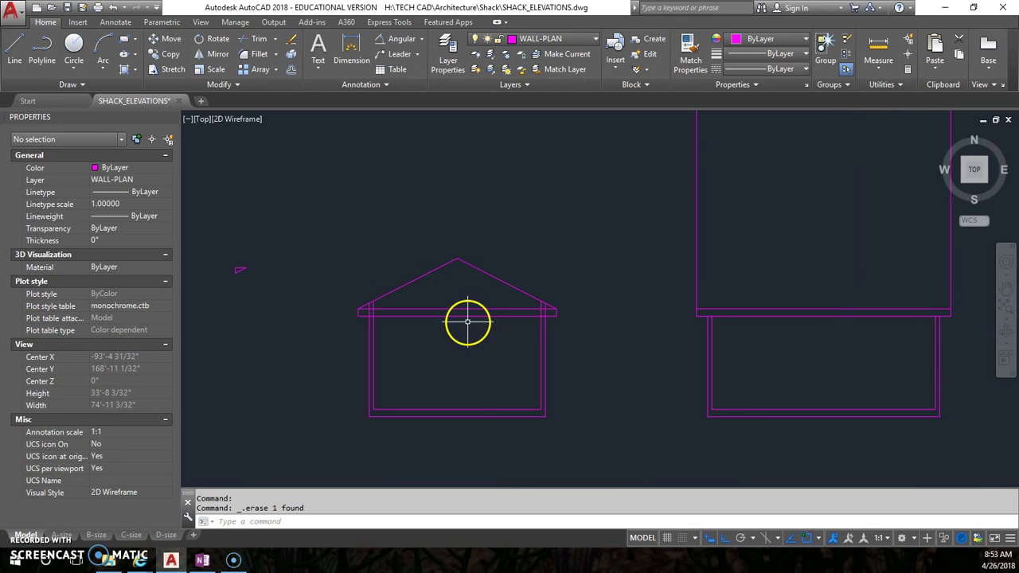
{"action": "scroll", "coordinate": [456, 315], "scroll_direction": "up", "scroll_amount": 2}
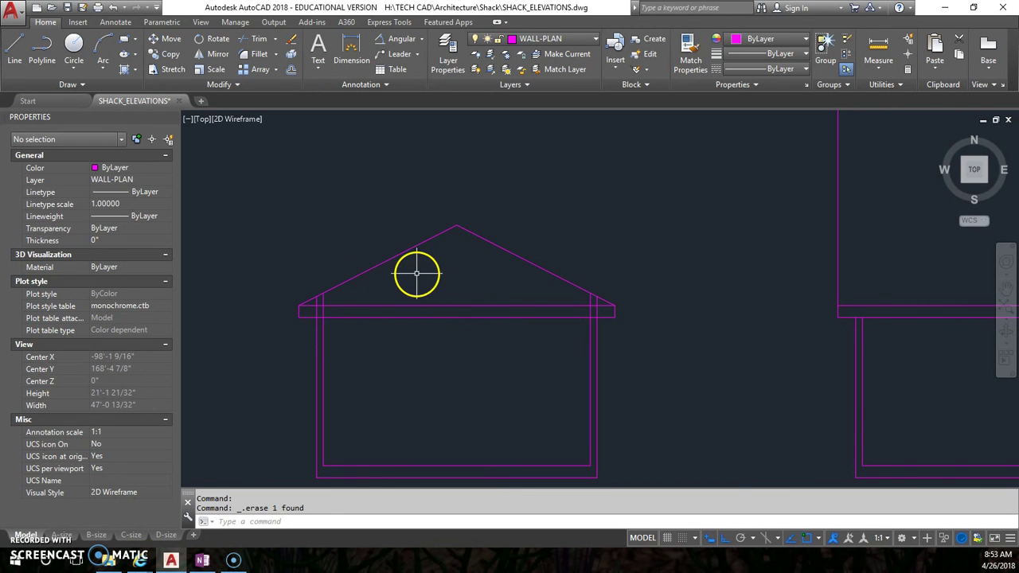
- Offset the left and right roof slopes 8 inches inward for the fascia
{"action": "key", "text": "Return"}
{"action": "type", "text": "8"}
{"action": "key", "text": "Return"}
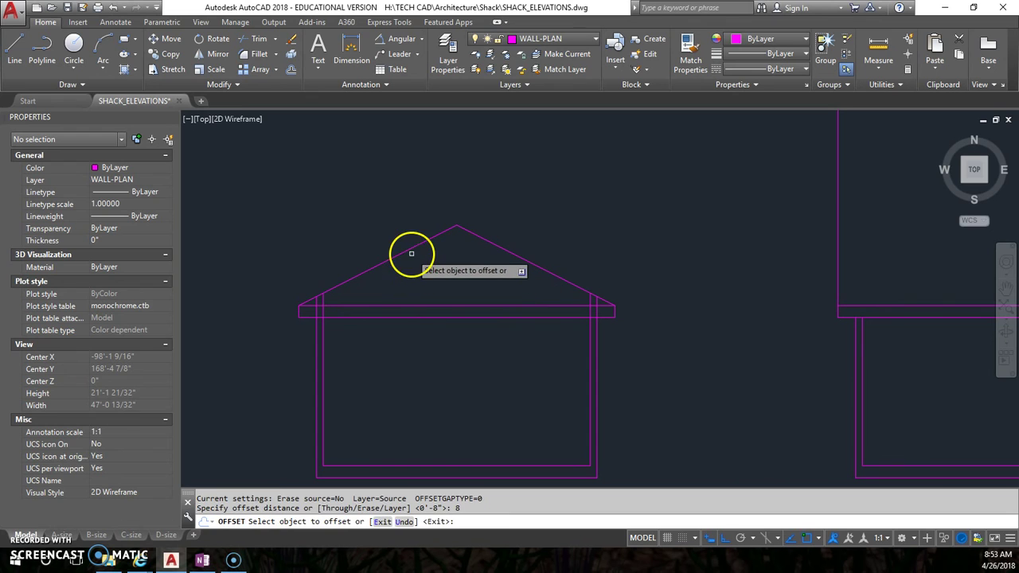
{"action": "left_click", "coordinate": [406, 252]}
{"action": "left_click", "coordinate": [417, 273]}
{"action": "left_click", "coordinate": [501, 247]}
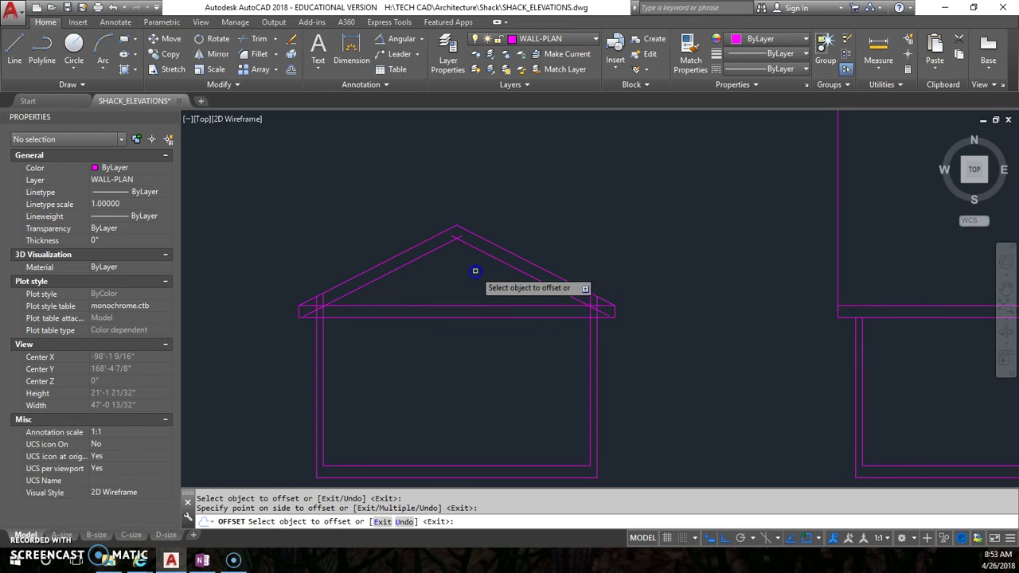
{"action": "left_click", "coordinate": [513, 304]}
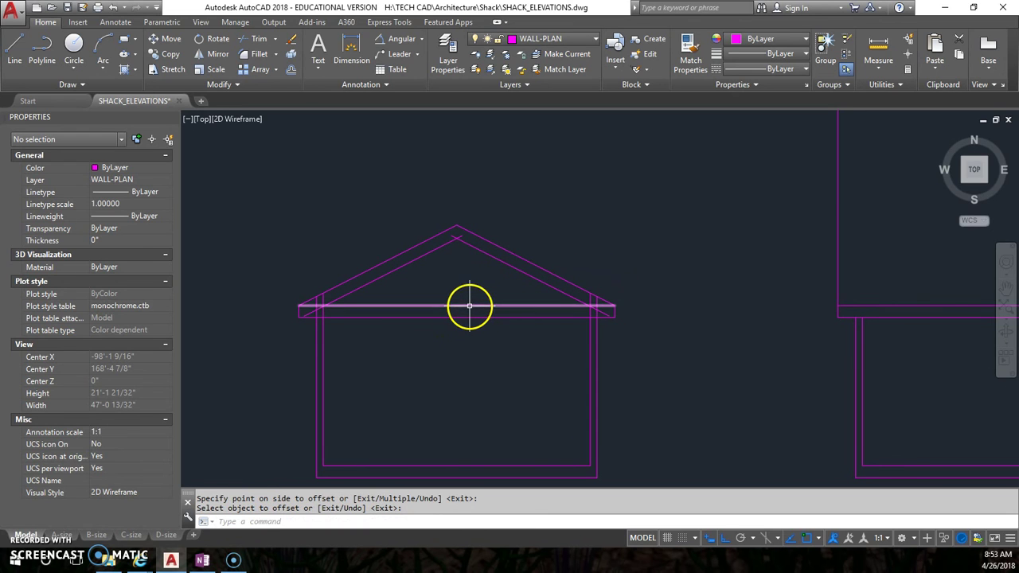
{"action": "key", "text": "Return"}
- Erase the extra horizontal eave line
{"action": "left_click", "coordinate": [471, 305]}
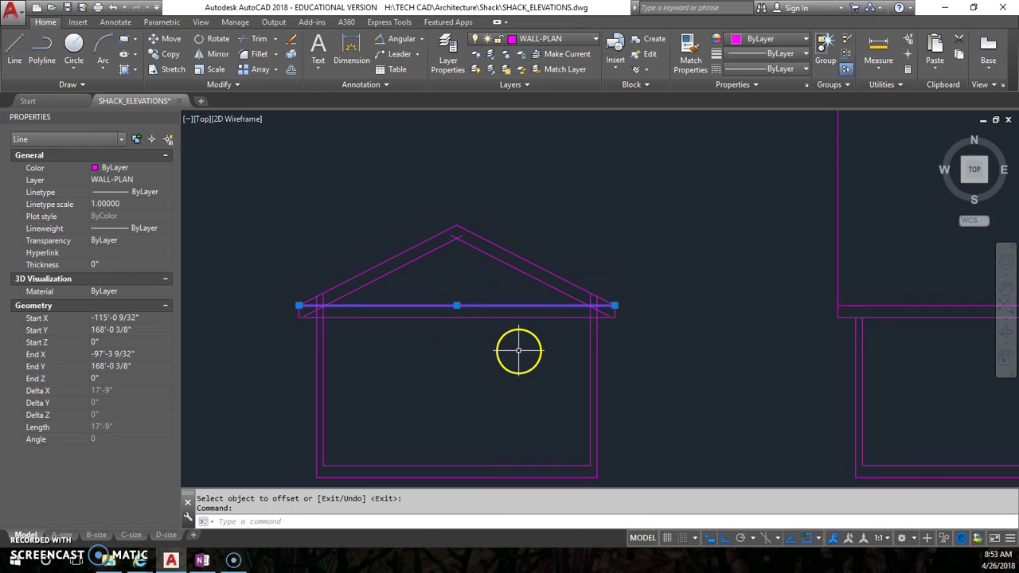
{"action": "key", "text": "Delete"}
{"action": "scroll", "coordinate": [612, 322], "scroll_direction": "up", "scroll_amount": 2}
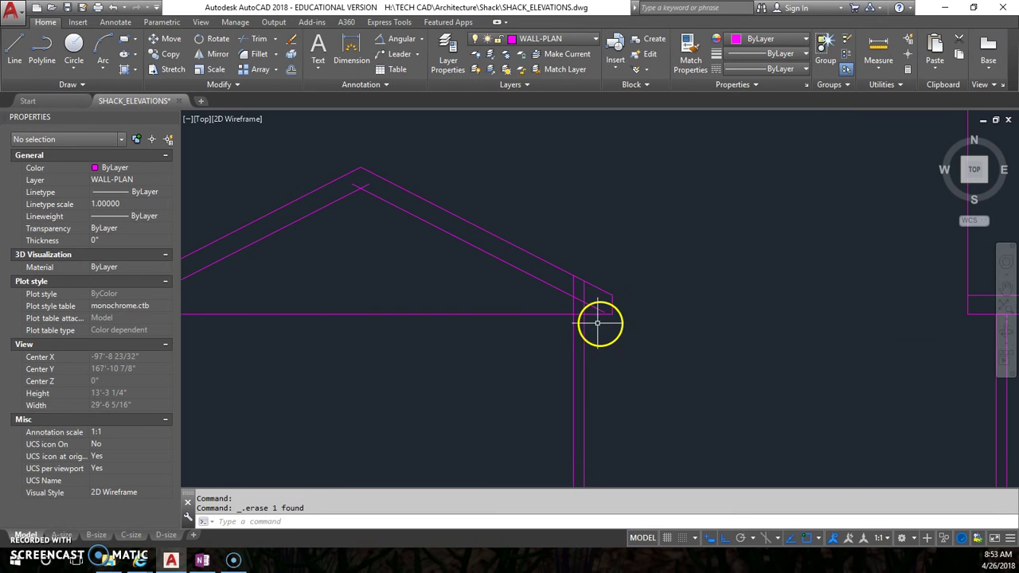
{"action": "scroll", "coordinate": [604, 319], "scroll_direction": "down", "scroll_amount": 2}
{"action": "scroll", "coordinate": [348, 323], "scroll_direction": "up", "scroll_amount": 2}
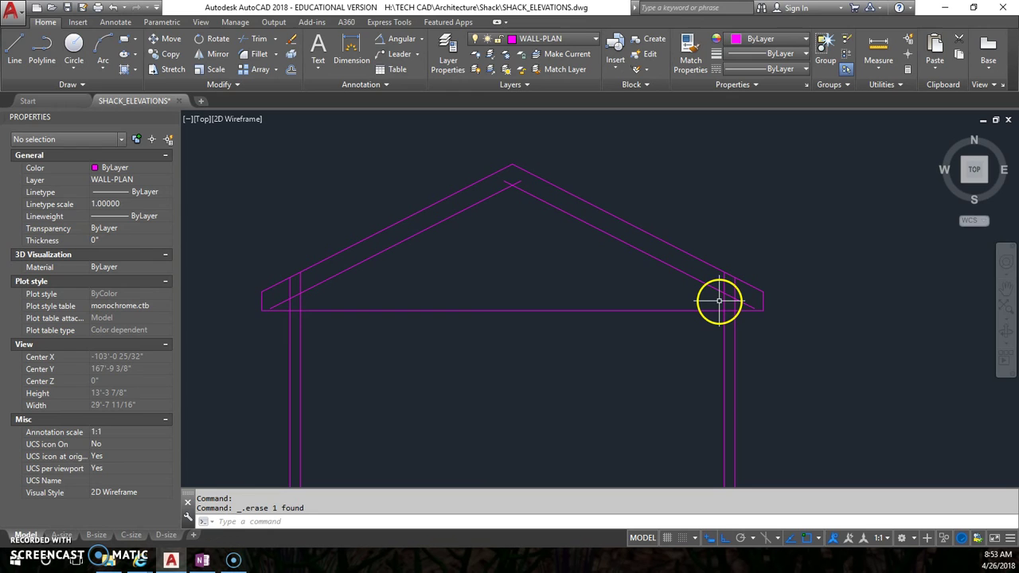
- Trim the wall stubs above the left and right eaves, undoing a mistaken rafter trim
{"action": "key", "text": "Return"}
{"action": "key", "text": "Return"}
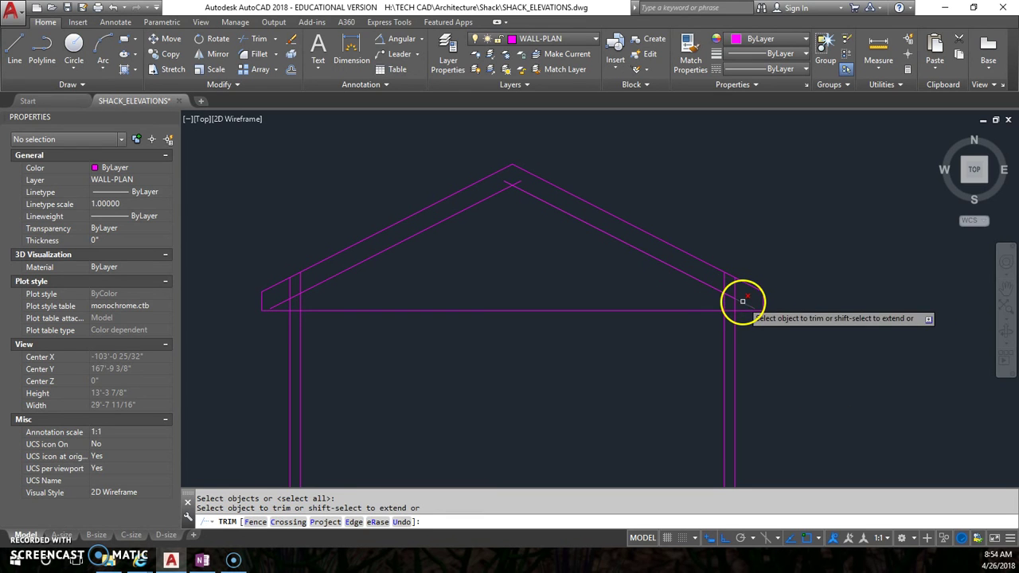
{"action": "left_click", "coordinate": [725, 298]}
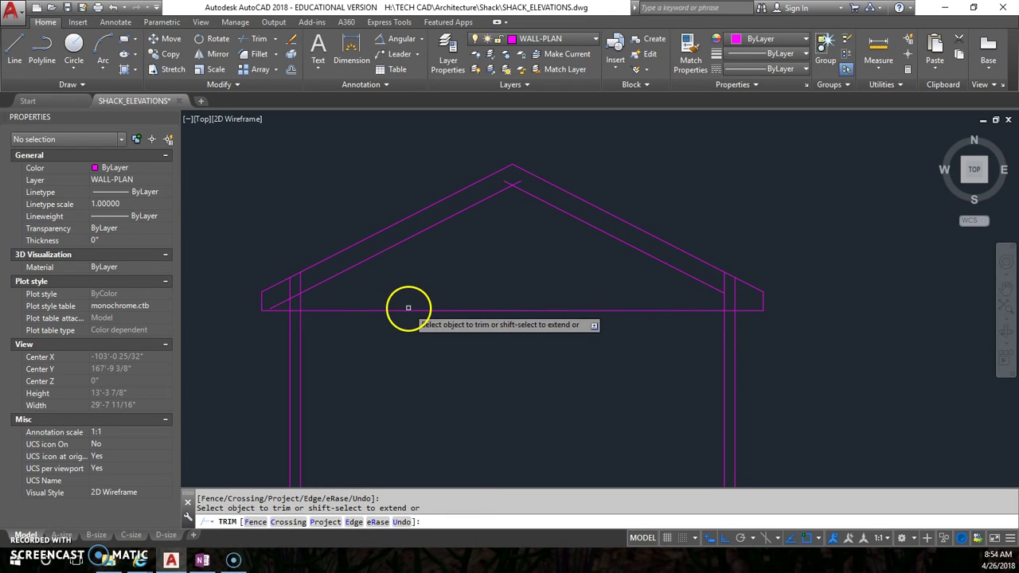
{"action": "left_click", "coordinate": [115, 7]}
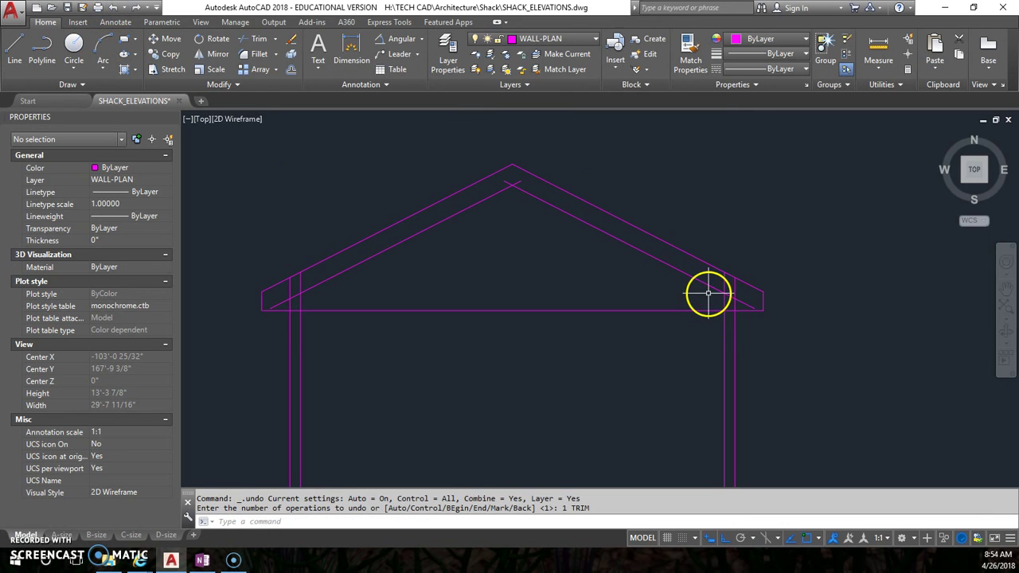
{"action": "key", "text": "Return"}
{"action": "key", "text": "Return"}
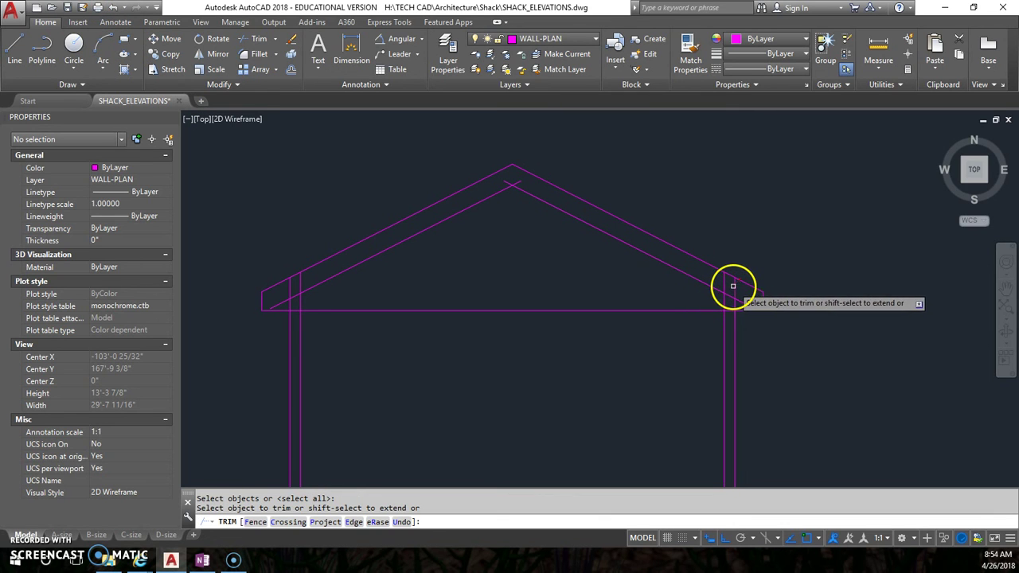
{"action": "left_click", "coordinate": [734, 284]}
{"action": "left_click", "coordinate": [730, 283]}
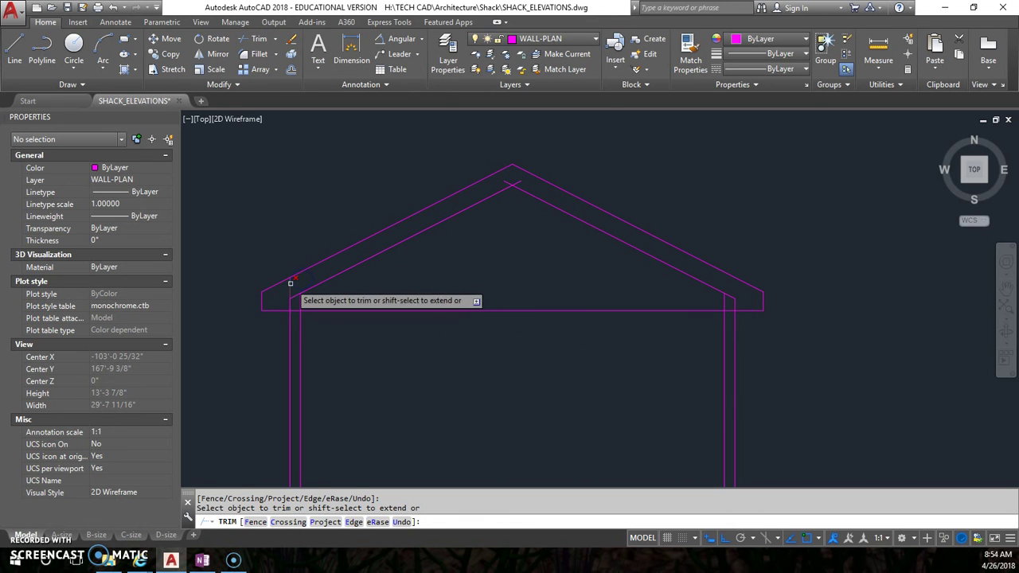
{"action": "left_click", "coordinate": [300, 286]}
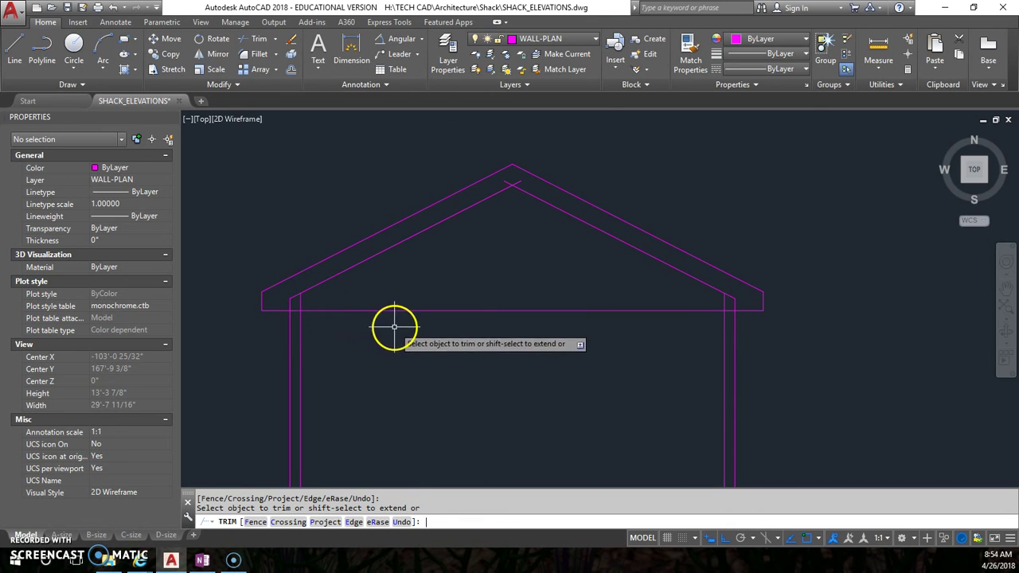
{"action": "left_click", "coordinate": [596, 358]}
{"action": "key", "text": "Escape"}
{"action": "key", "text": "Escape"}
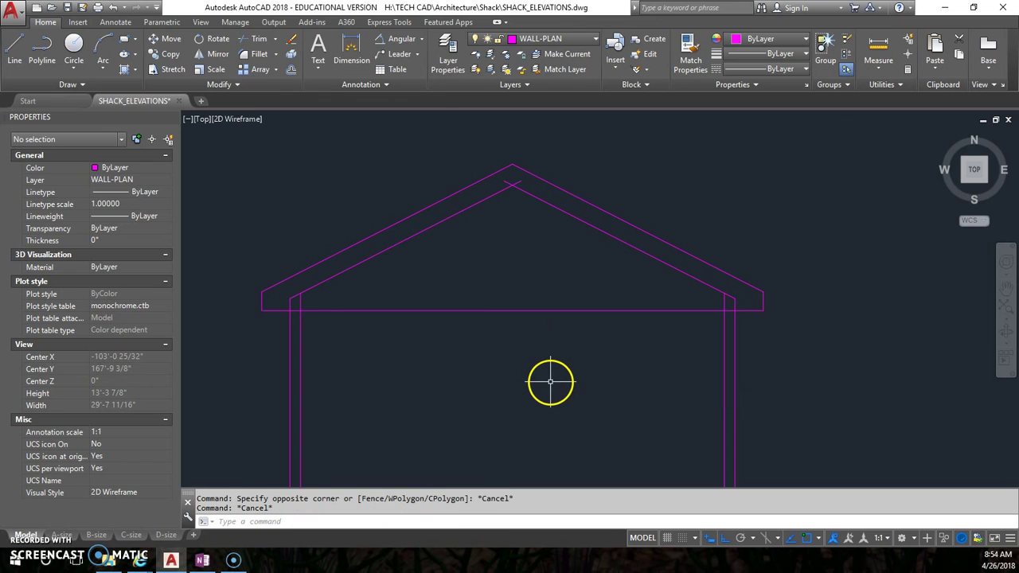
- Trim away the eave line between the walls and both inner roof overshoots at the apex
{"action": "key", "text": "Return"}
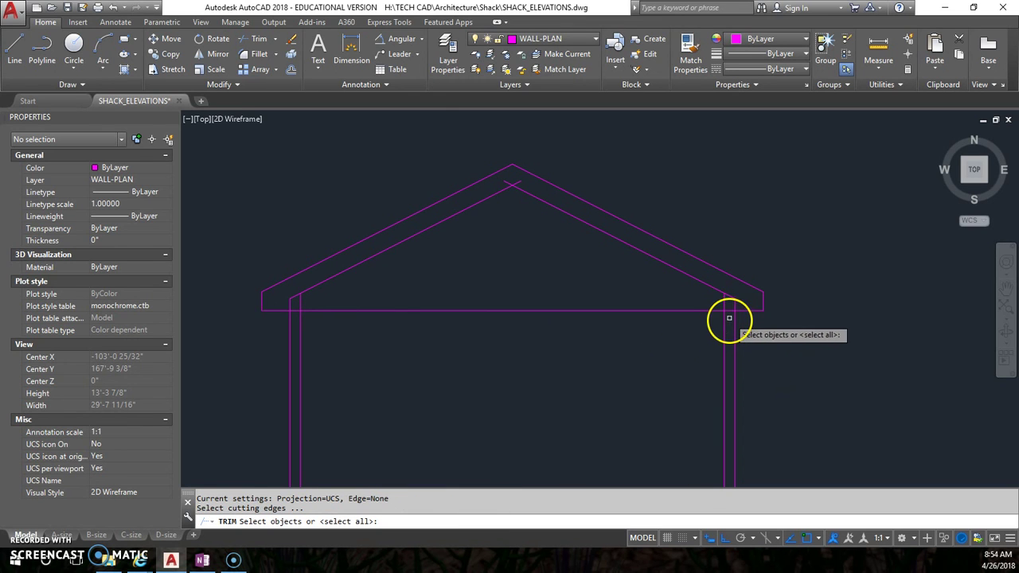
{"action": "key", "text": "Return"}
{"action": "left_click", "coordinate": [605, 310]}
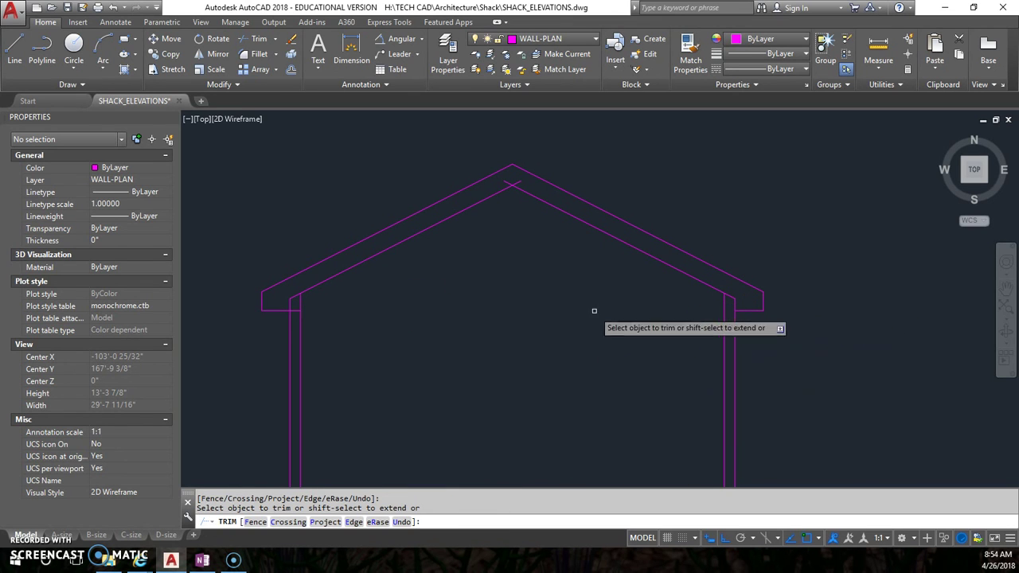
{"action": "left_click", "coordinate": [518, 180]}
{"action": "left_click", "coordinate": [519, 181]}
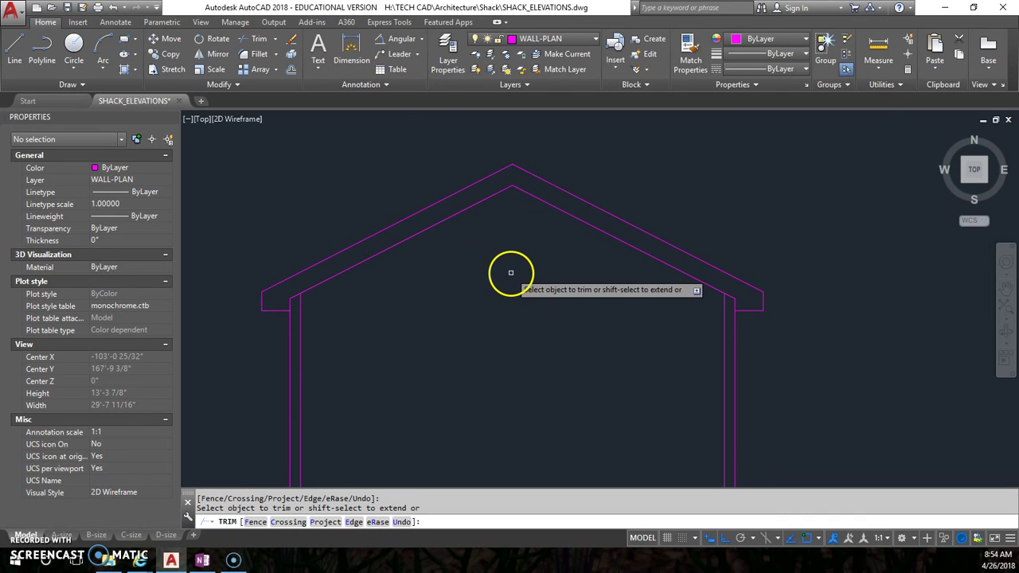
{"action": "scroll", "coordinate": [510, 275], "scroll_direction": "down", "scroll_amount": 2}
{"action": "middle_click_drag", "start_coordinate": [504, 295], "coordinate": [506, 279]}
{"action": "scroll", "coordinate": [508, 280], "scroll_direction": "up", "scroll_amount": 1}
{"action": "scroll", "coordinate": [507, 285], "scroll_direction": "down", "scroll_amount": 1}
{"action": "key", "text": "Escape"}
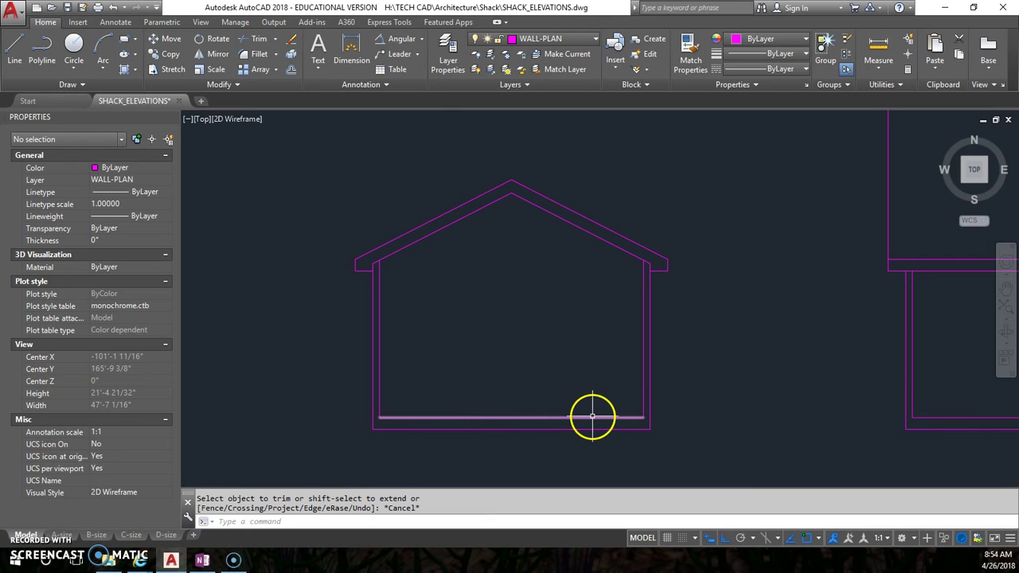
{"action": "scroll", "coordinate": [592, 416], "scroll_direction": "down", "scroll_amount": 2}
- Draw a horizontal roof-band line across the side elevation at gable peak height
{"action": "middle_click_drag", "start_coordinate": [694, 401], "coordinate": [579, 380]}
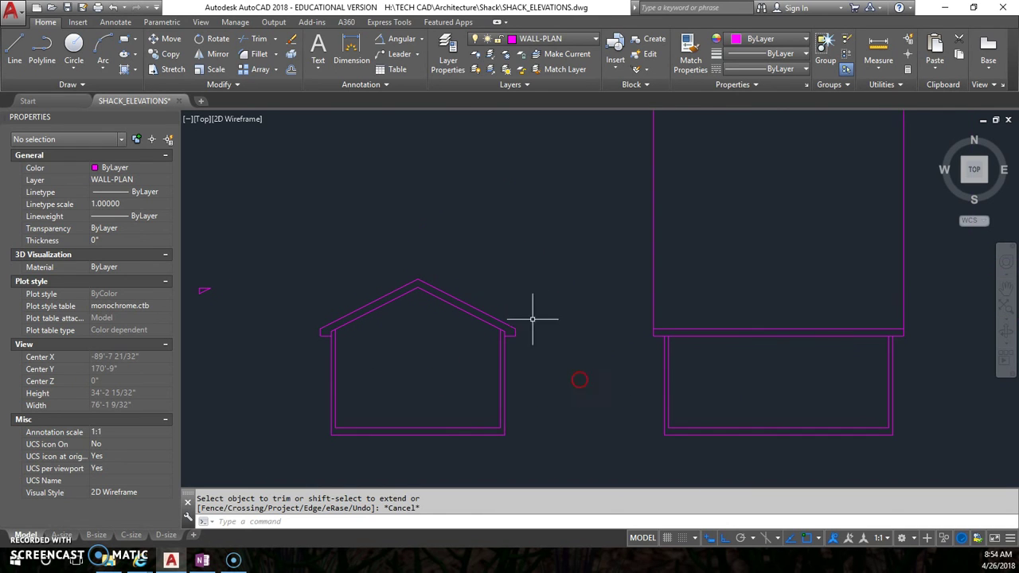
{"action": "left_click", "coordinate": [14, 48]}
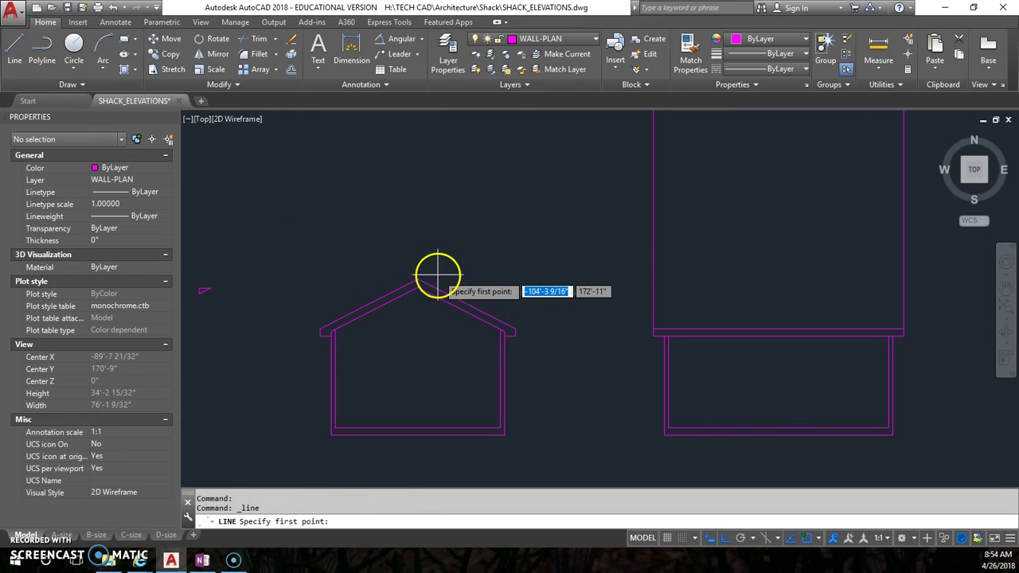
{"action": "left_click", "coordinate": [655, 279]}
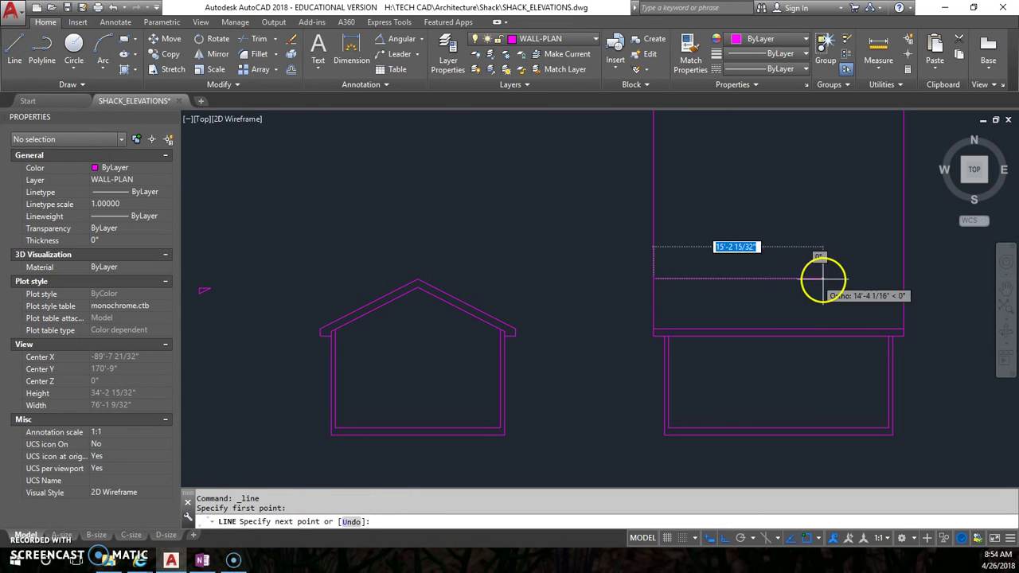
{"action": "left_click", "coordinate": [903, 279]}
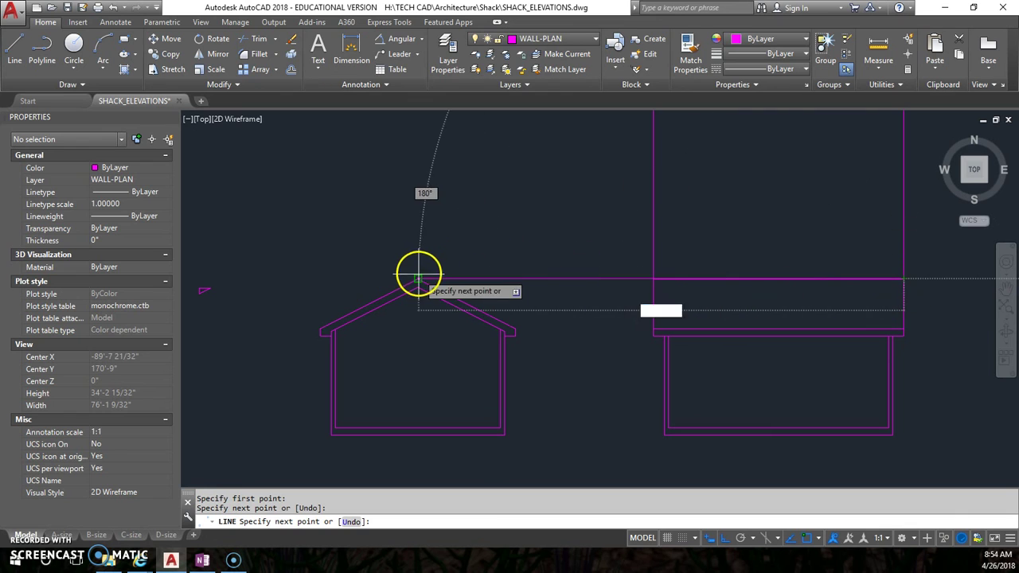
{"action": "key", "text": "Escape"}
- Trim the side elevation's wall lines above the new roof-band line
{"action": "middle_click_drag", "start_coordinate": [804, 264], "coordinate": [707, 281]}
{"action": "type", "text": "tr"}
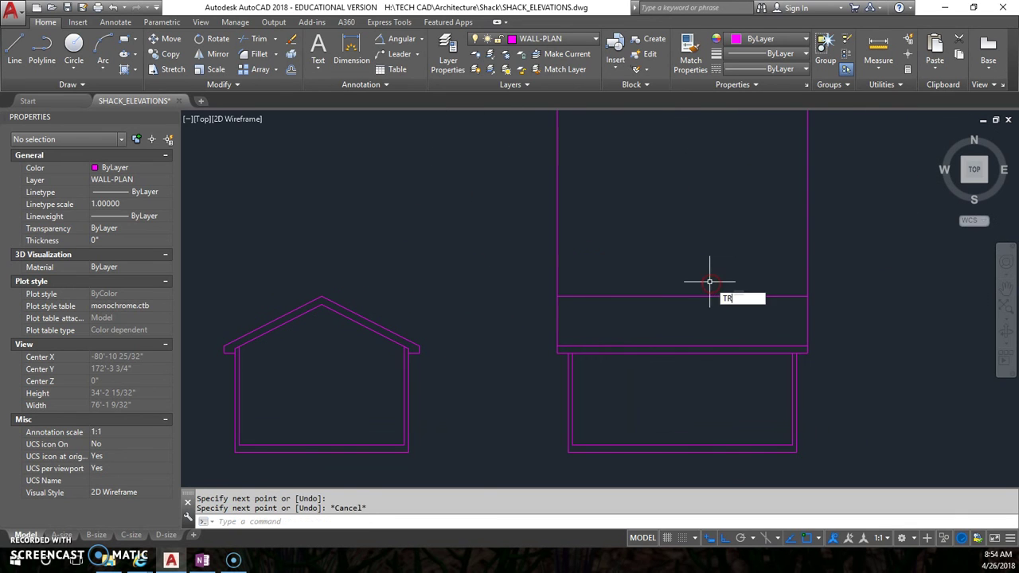
{"action": "key", "text": "Return"}
{"action": "left_click", "coordinate": [682, 293]}
{"action": "left_click", "coordinate": [831, 228]}
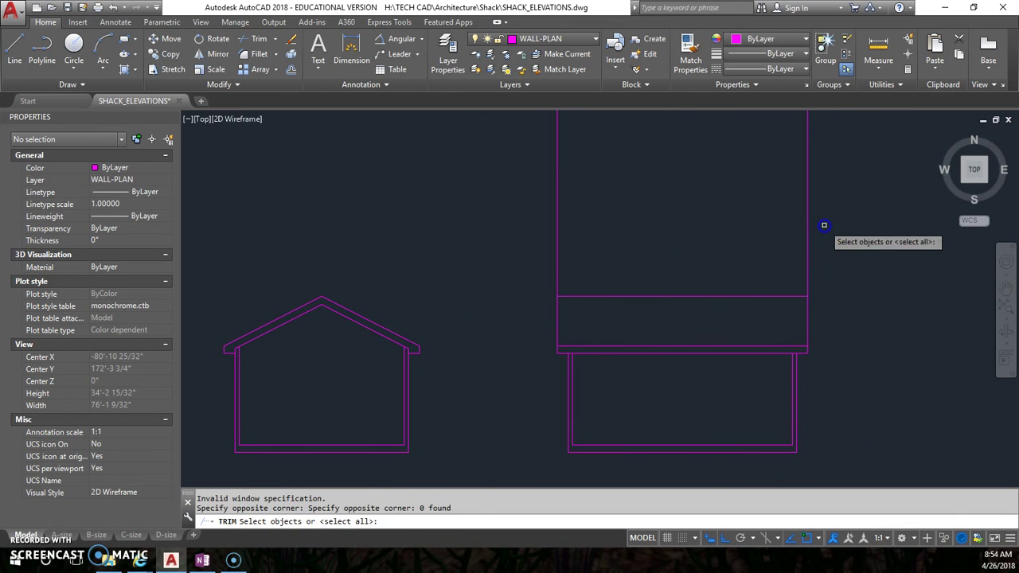
{"action": "left_click", "coordinate": [858, 239]}
{"action": "left_click", "coordinate": [467, 188]}
{"action": "key", "text": "Escape"}
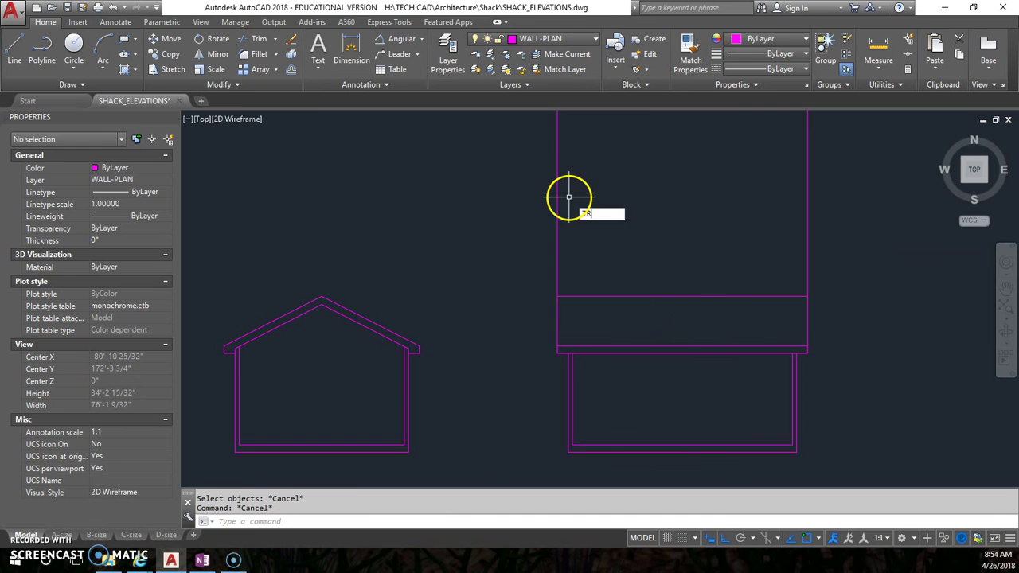
{"action": "type", "text": "tr"}
{"action": "key", "text": "Return"}
{"action": "left_click", "coordinate": [646, 295]}
{"action": "key", "text": "Return"}
{"action": "left_click", "coordinate": [841, 257]}
{"action": "left_click", "coordinate": [474, 195]}
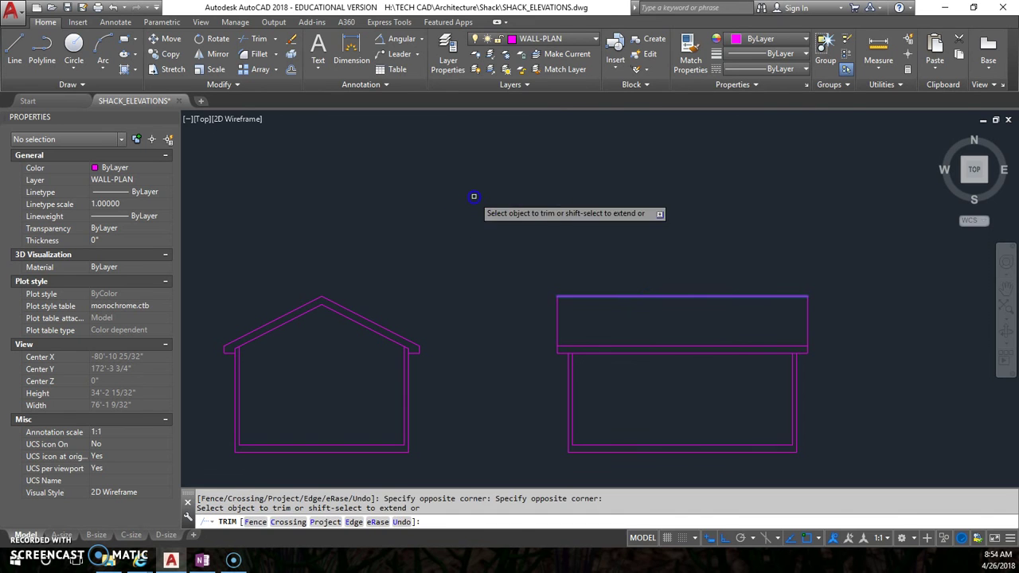
{"action": "key", "text": "Return"}
{"action": "scroll", "coordinate": [568, 209], "scroll_direction": "down", "scroll_amount": 5}
{"action": "scroll", "coordinate": [505, 251], "scroll_direction": "up", "scroll_amount": 3}
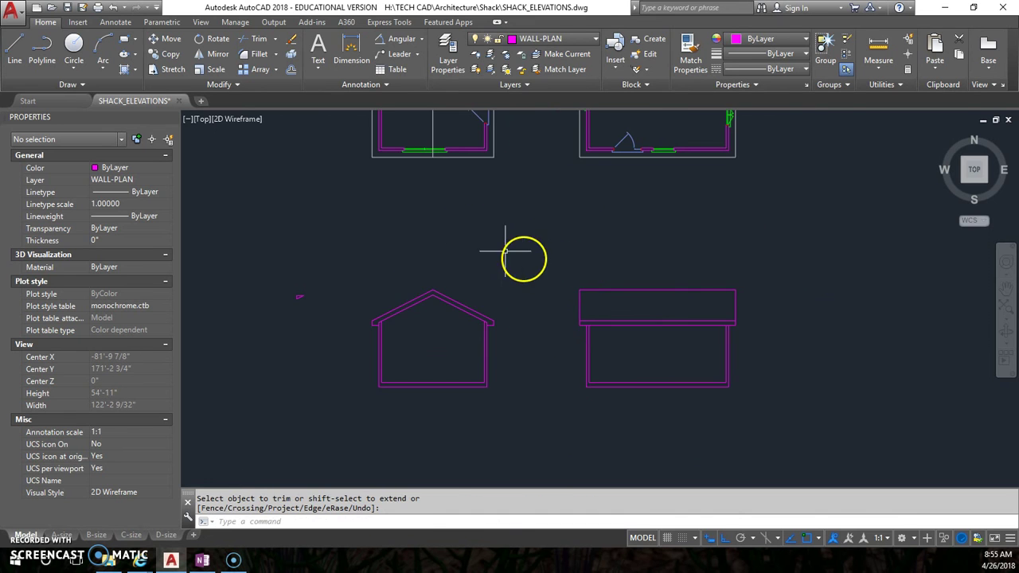
- Erase the three stray marks left of the gable, the small pitch-guide triangle
{"action": "middle_click_drag", "start_coordinate": [505, 252], "coordinate": [539, 267]}
{"action": "scroll", "coordinate": [371, 317], "scroll_direction": "up", "scroll_amount": 4}
{"action": "left_click", "coordinate": [410, 345]}
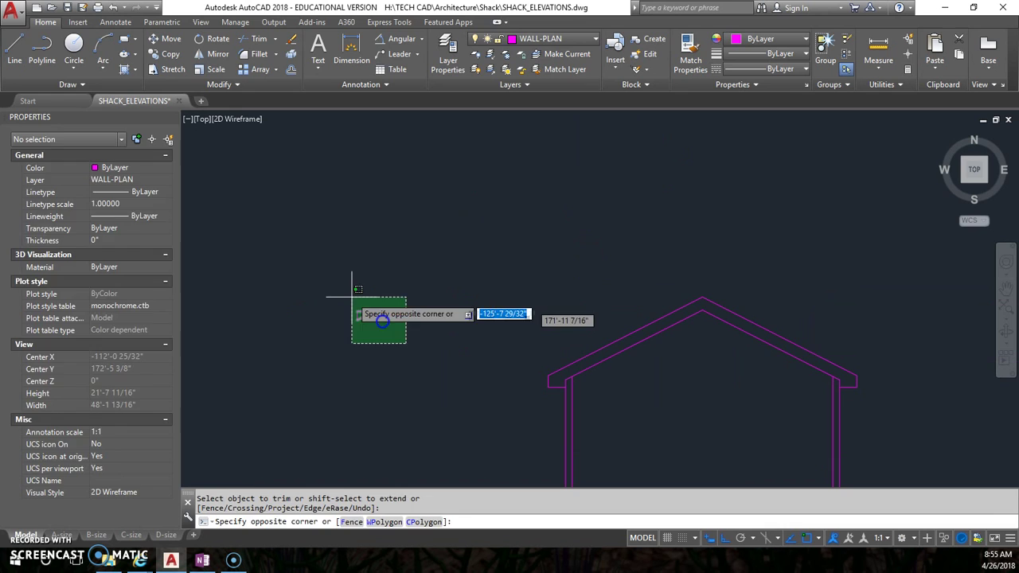
{"action": "left_click", "coordinate": [351, 286]}
{"action": "key", "text": "Delete"}
{"action": "scroll", "coordinate": [459, 300], "scroll_direction": "down", "scroll_amount": 4}
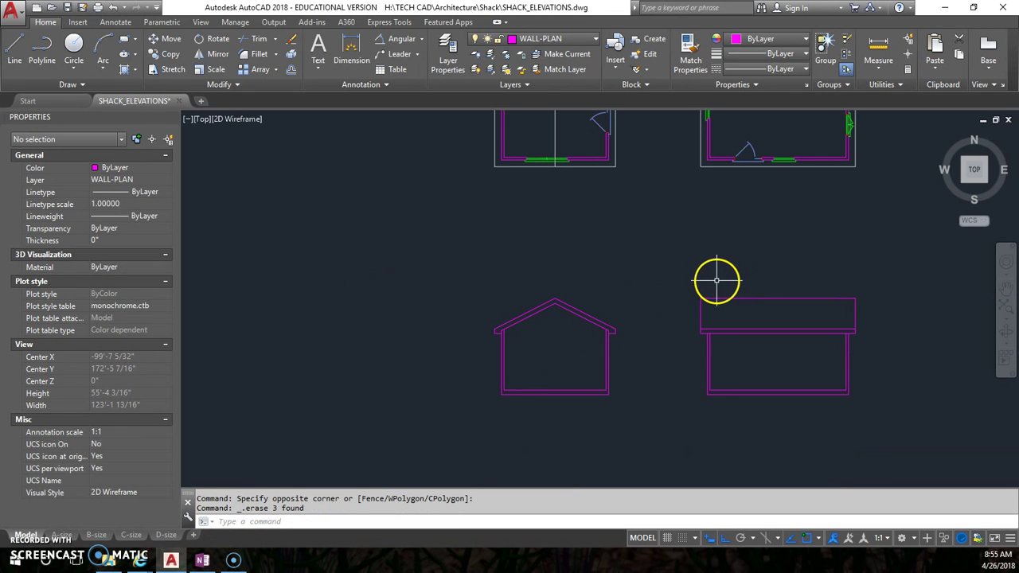
{"action": "mouse_move", "coordinate": [728, 277]}
{"action": "middle_mouse_down"}
{"action": "mouse_move", "coordinate": [614, 342]}
{"action": "mouse_move", "coordinate": [638, 335]}
{"action": "middle_mouse_up"}
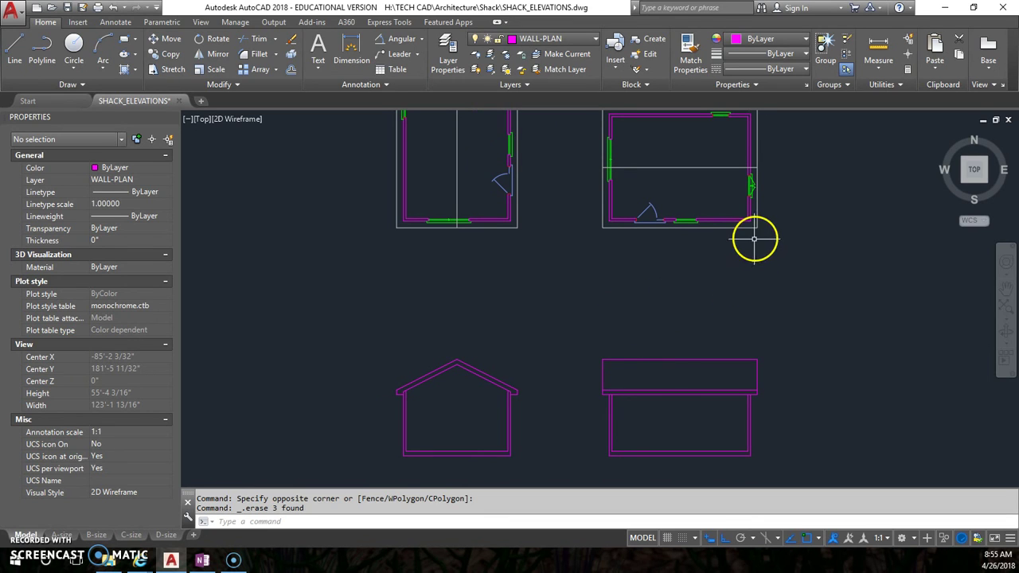
{"action": "scroll", "coordinate": [596, 346], "scroll_direction": "down", "scroll_amount": 2}
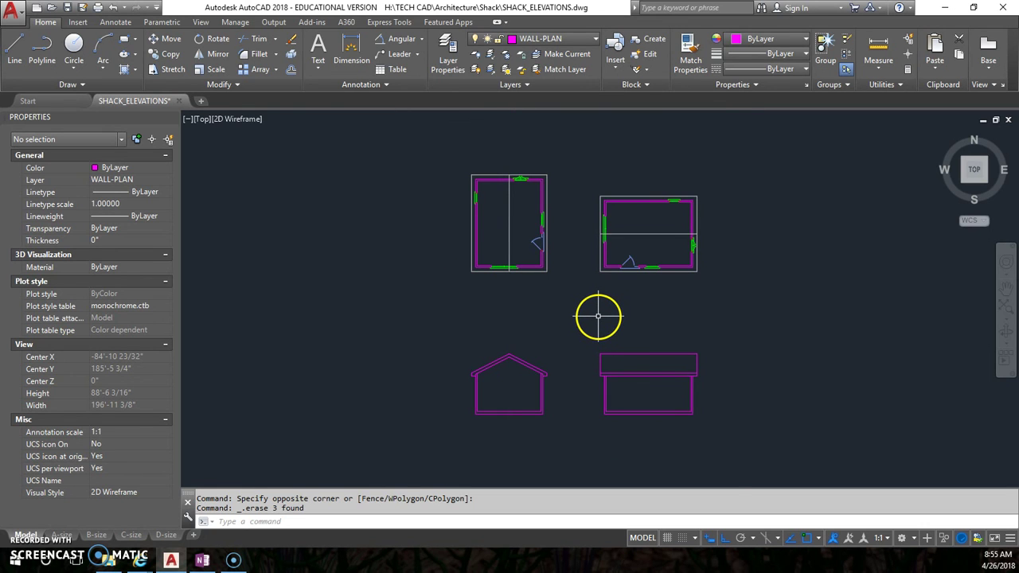
{"action": "middle_click_drag", "start_coordinate": [606, 317], "coordinate": [550, 320]}
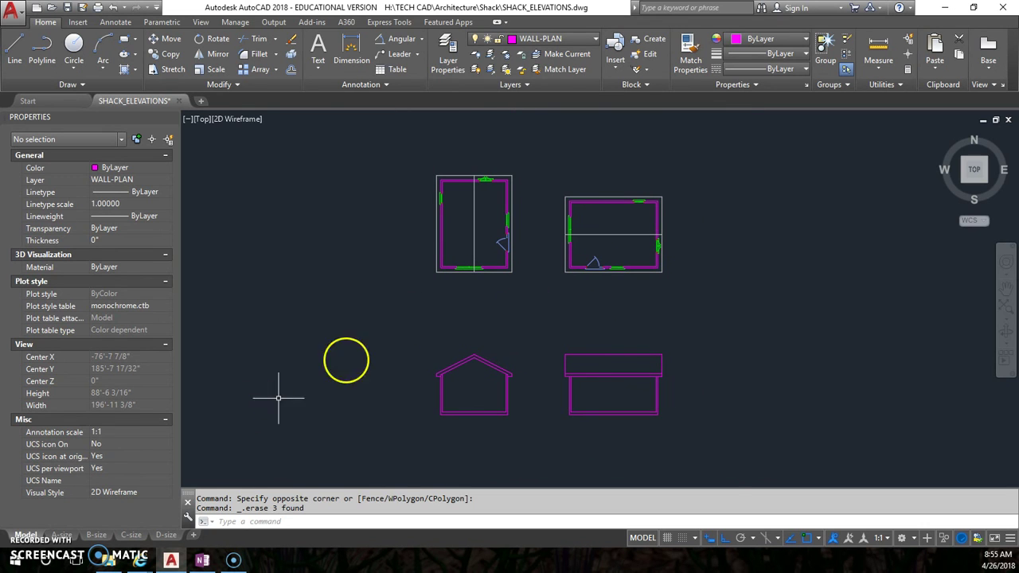